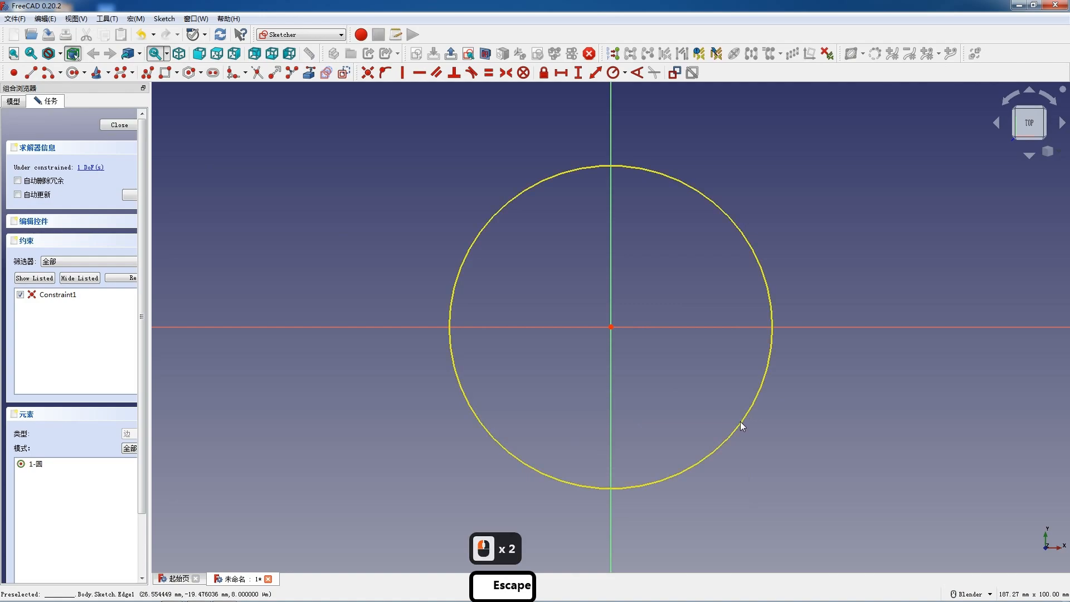
Constrain the circle's radius to 6 mm and close the sketch.
click(741, 424)
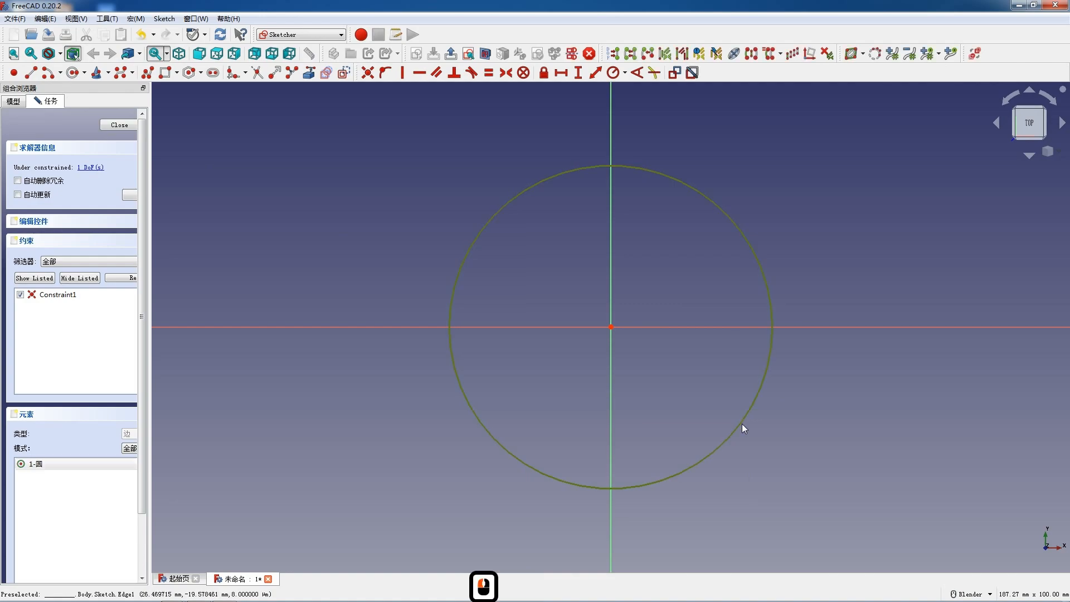
click(617, 75)
text(6)
key(Return)
scroll(617, 275, up, 9)
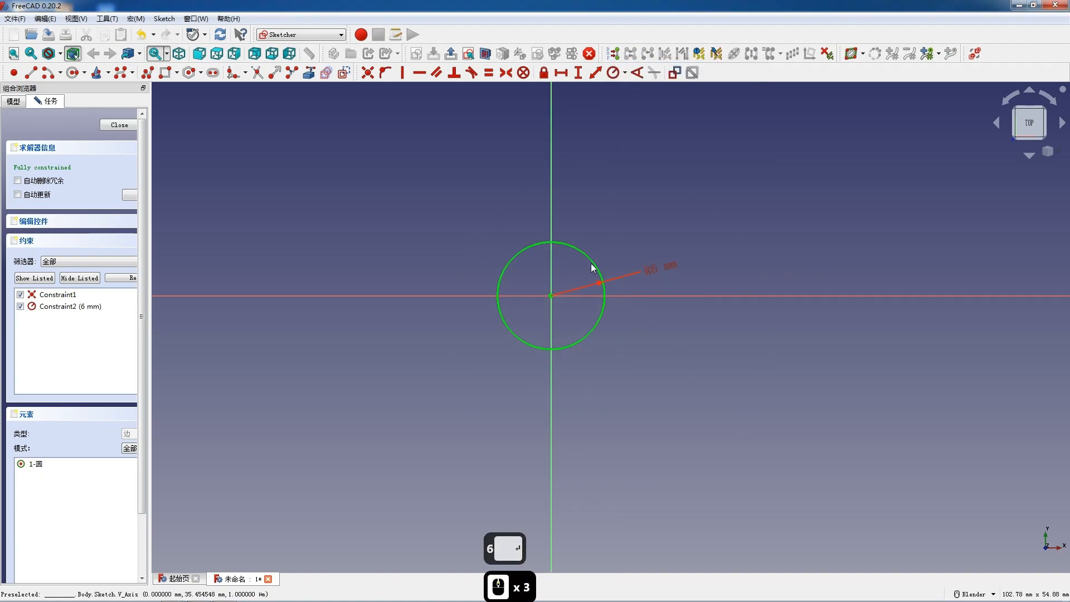
scroll(581, 340, down, 2)
scroll(553, 426, up, 2)
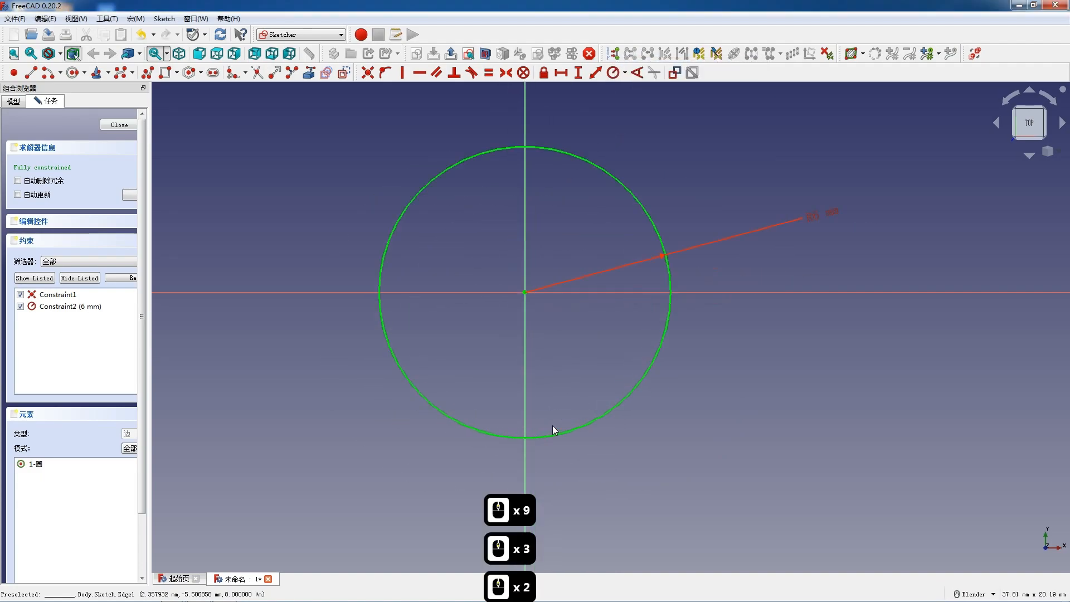
click(120, 124)
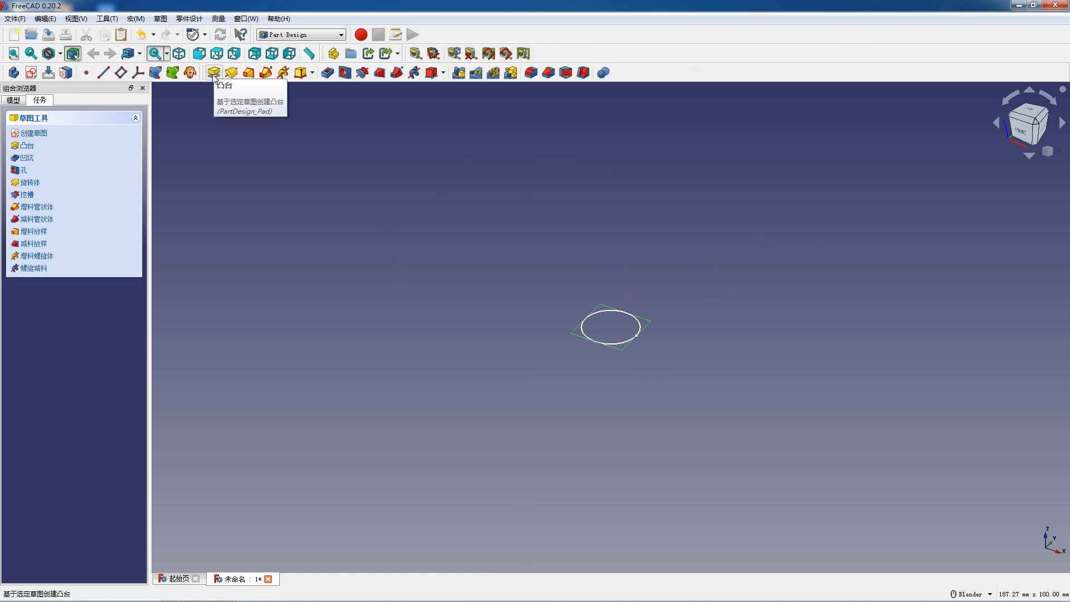
Pad the circle sketch 2 mm into a disc.
click(212, 73)
text(2)
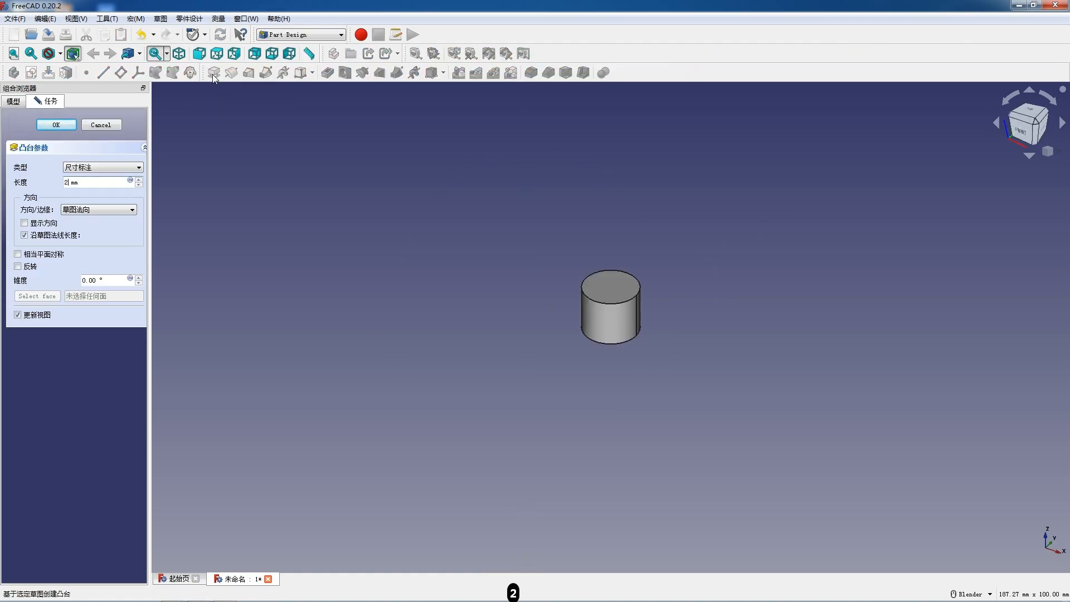
key(Return)
scroll(635, 303, up, 4)
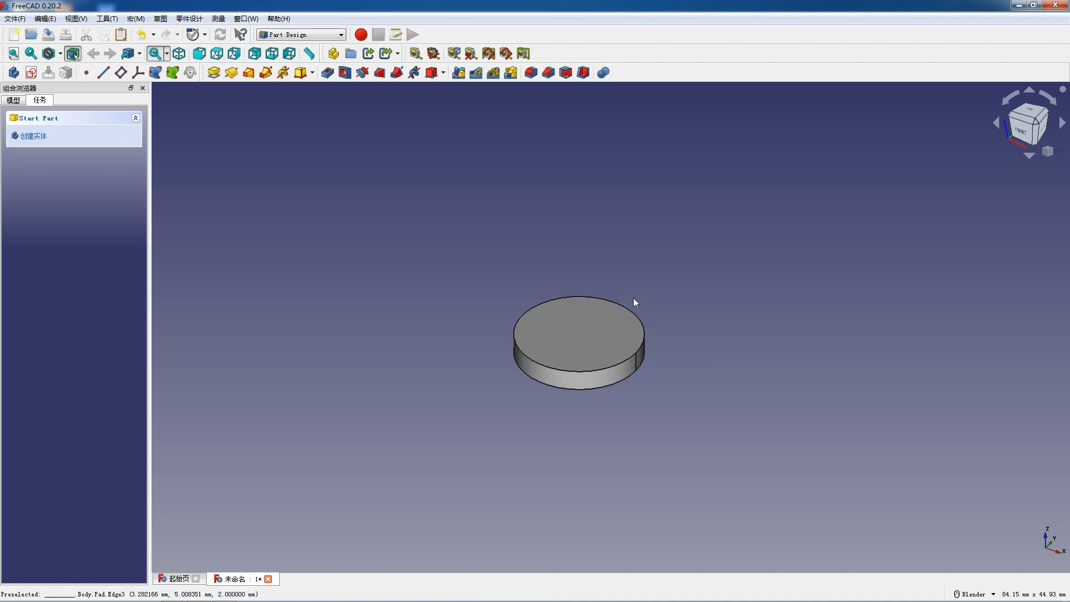
scroll(634, 303, up, 1)
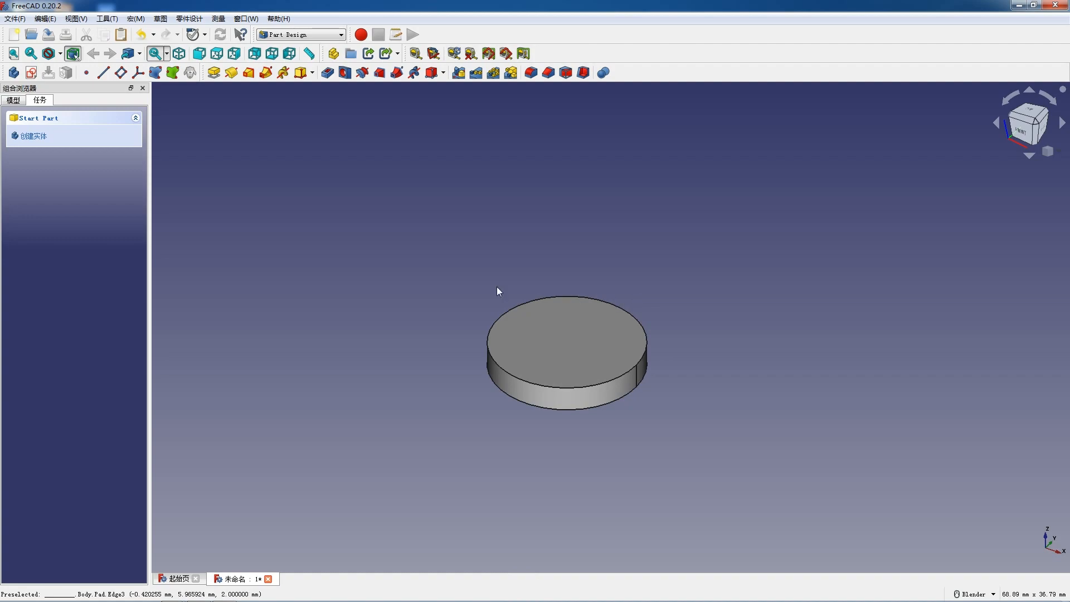
Set the disc pad's length to 1 mm.
click(13, 100)
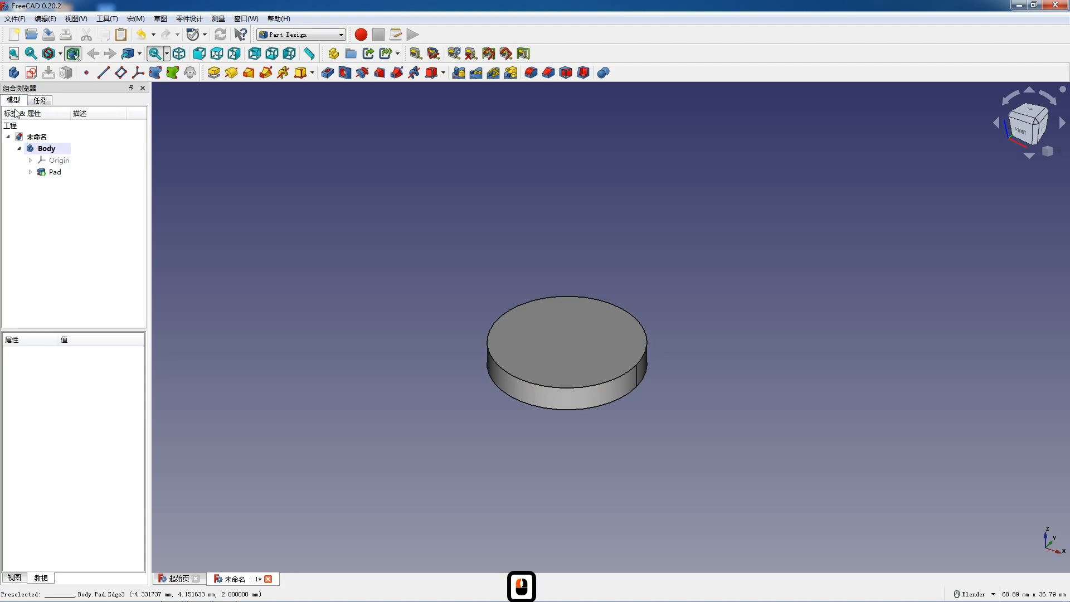
double_click(51, 174)
key(F1)
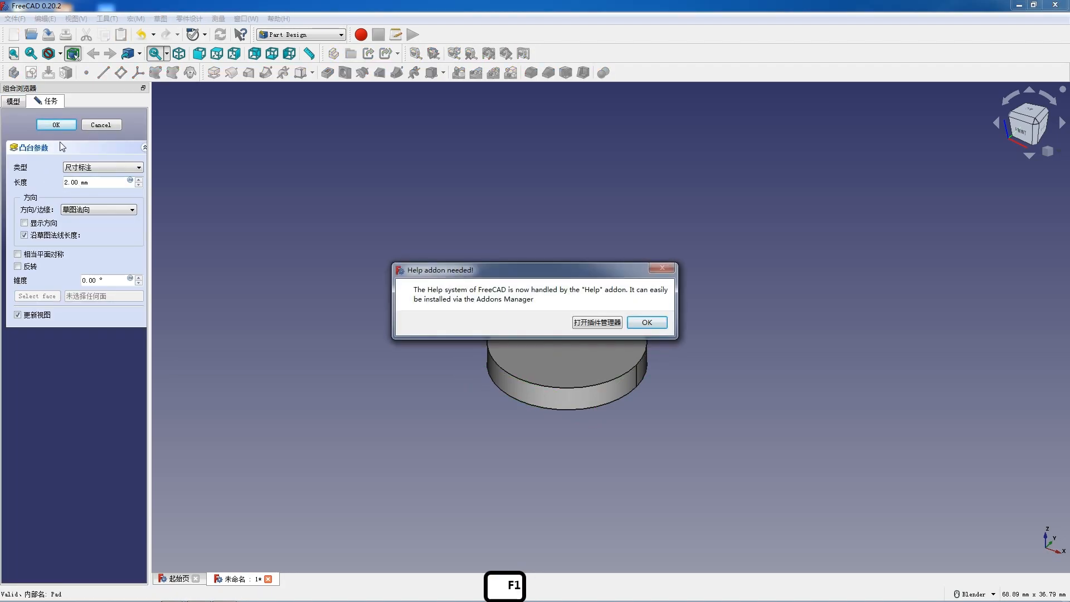
click(647, 323)
click(71, 186)
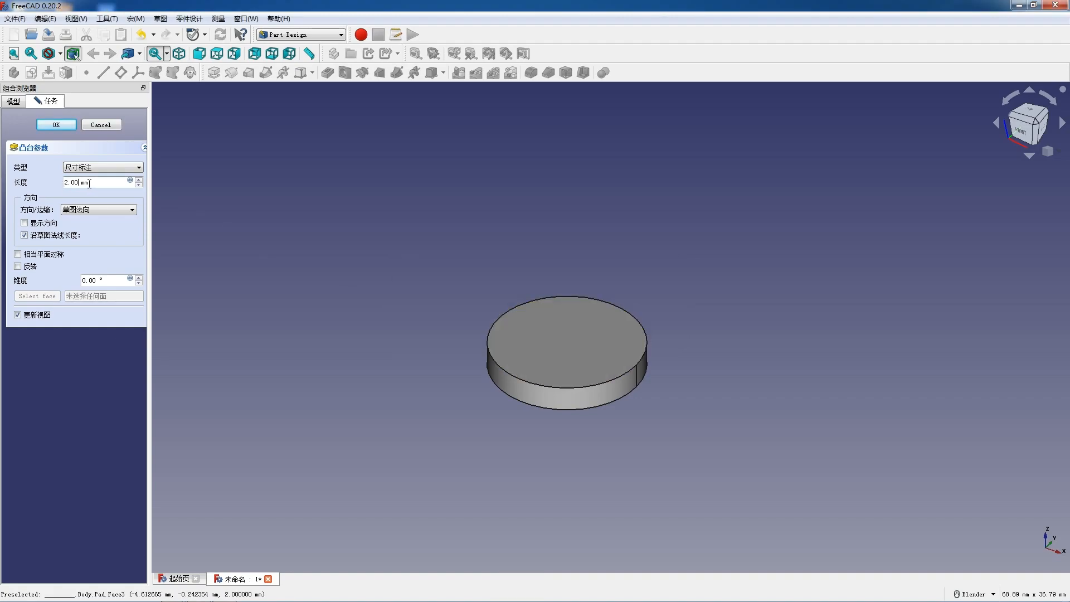
text(1)
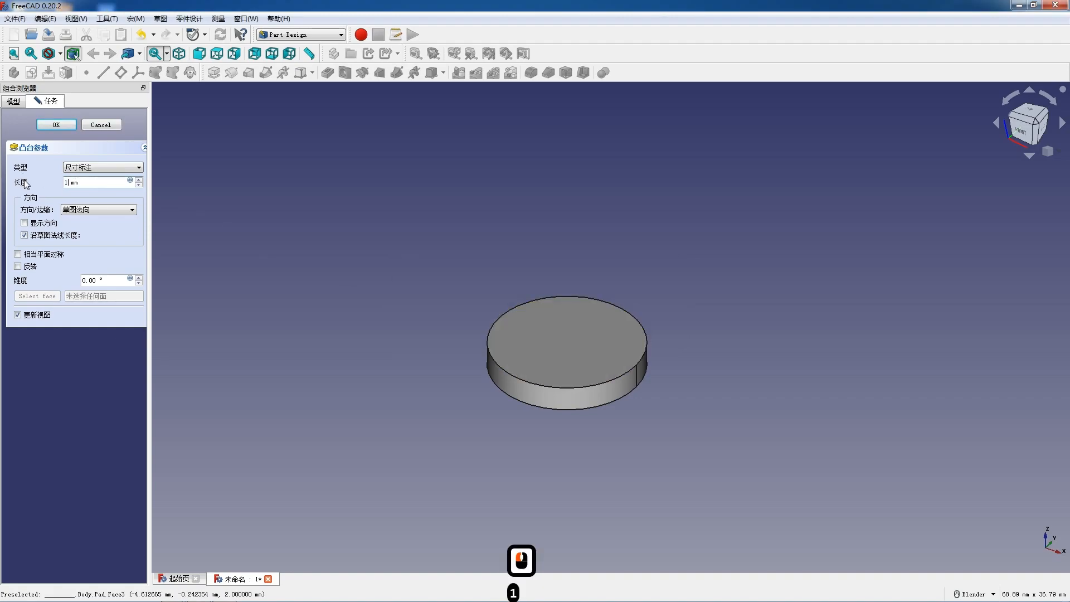
click(70, 128)
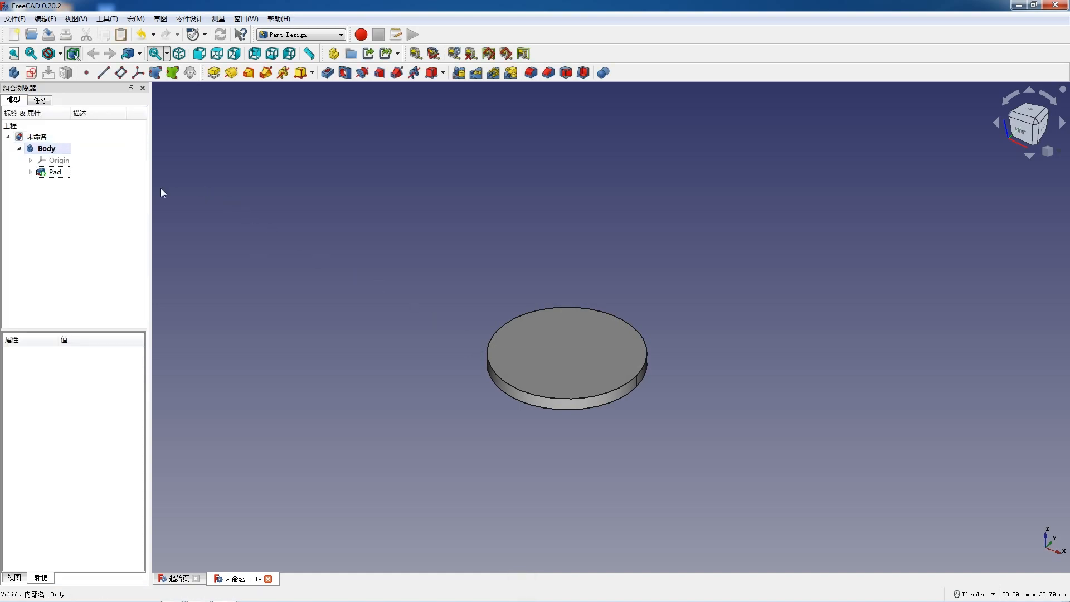
Create a sketch on the disc's top face and draw a circle of about 4.3 mm radius centred on the origin.
click(554, 360)
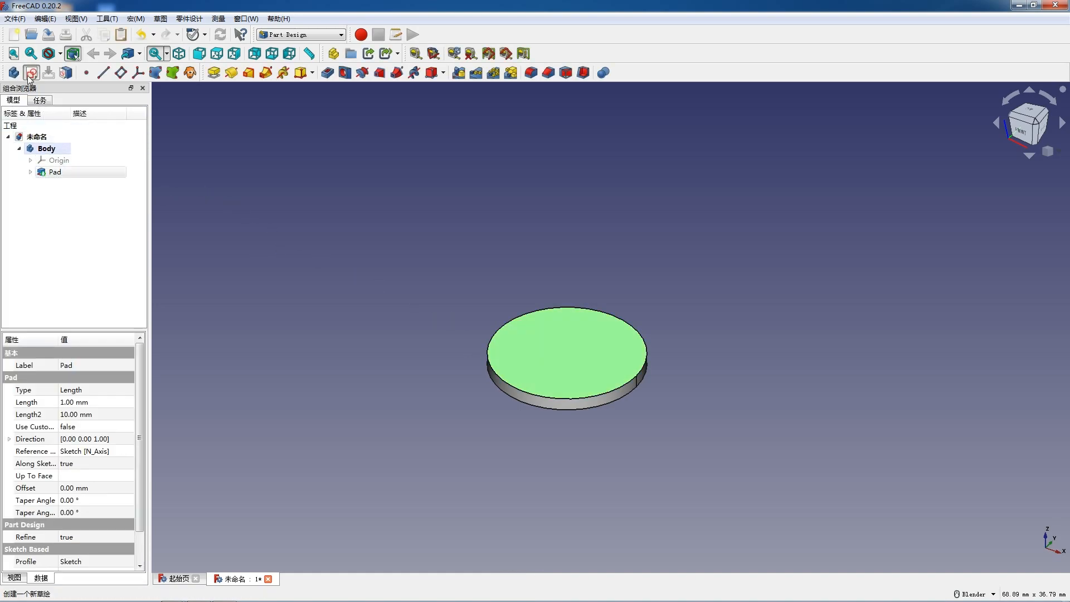
click(30, 73)
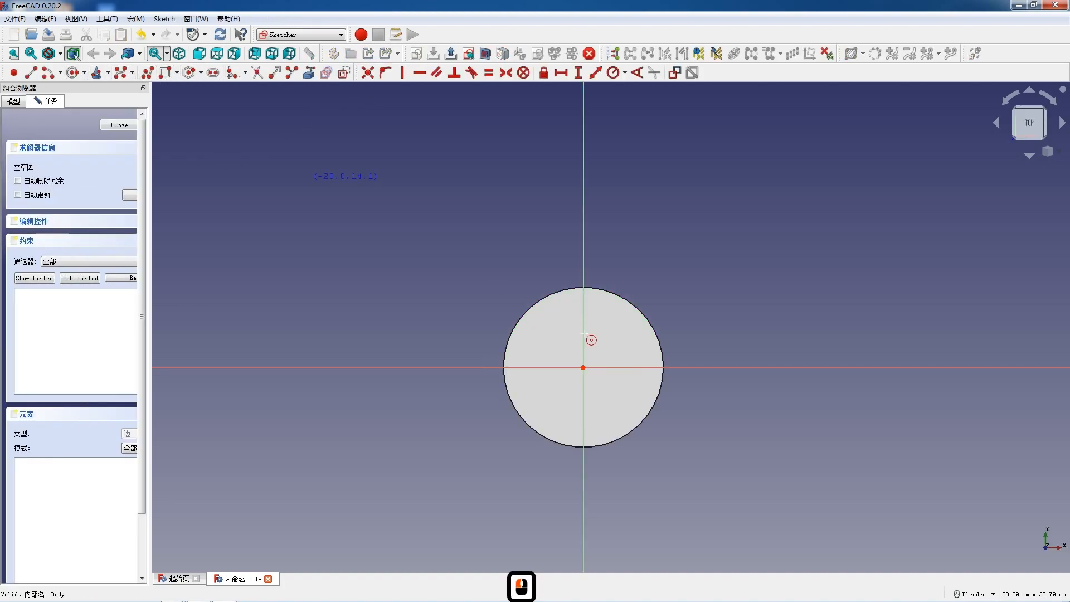
scroll(663, 383, up, 3)
click(514, 352)
click(607, 400)
key(Escape)
Constrain the new circle's radius to 3 mm and close the sketch.
click(601, 413)
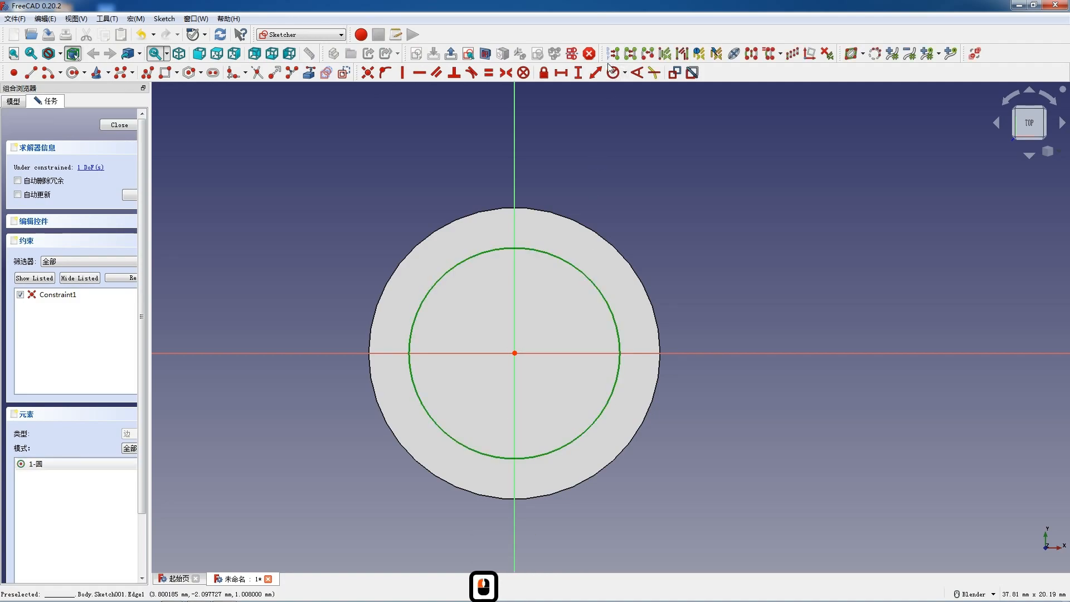
click(614, 73)
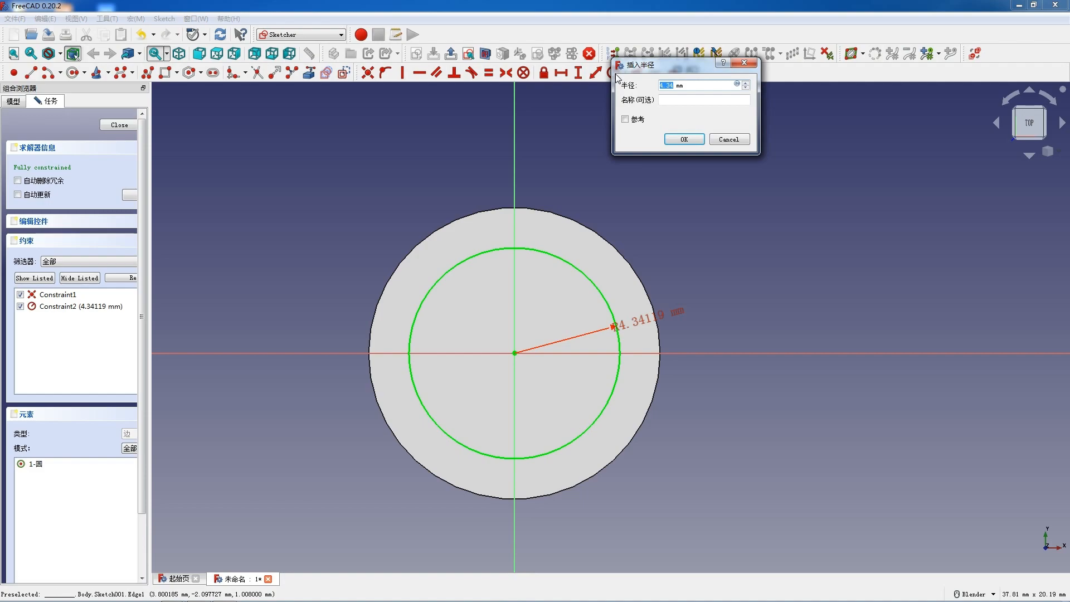
text(3)
key(Return)
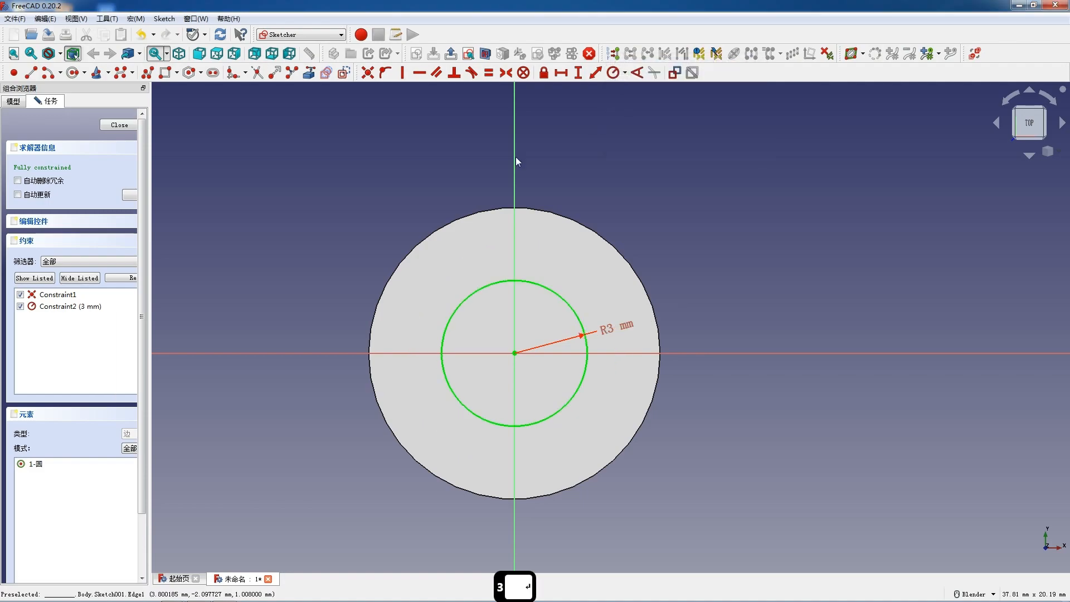
click(112, 125)
Pad the 3 mm radius circle 3 mm upward to form a boss on the disc.
click(215, 76)
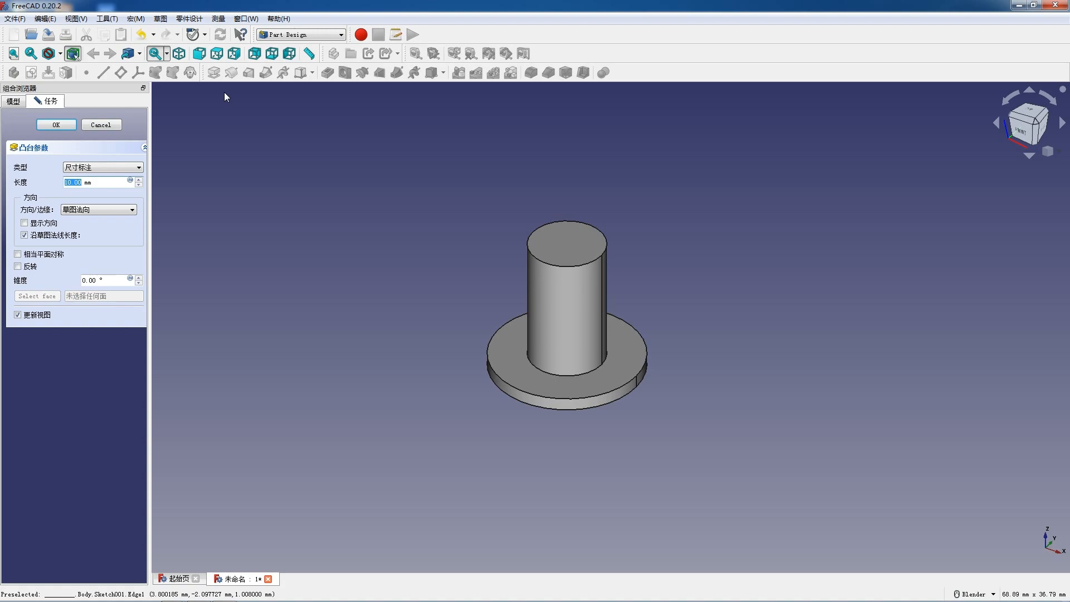
key(F12)
text(3)
key(Return)
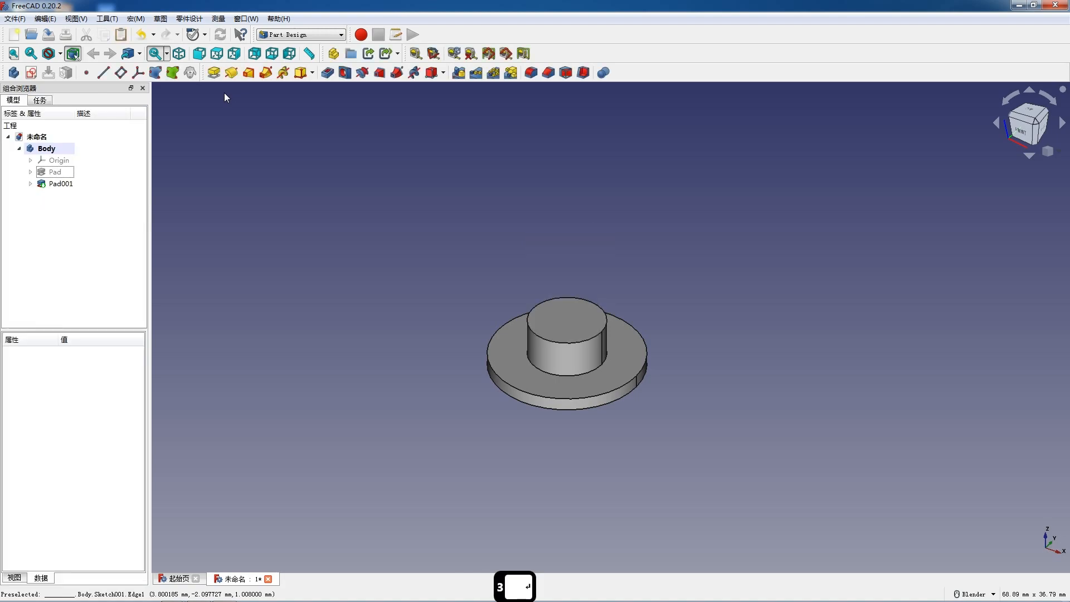
Create a sketch on the boss's top face and draw a circle of about 1.3 mm radius centred on the origin.
scroll(563, 333, up, 2)
click(563, 336)
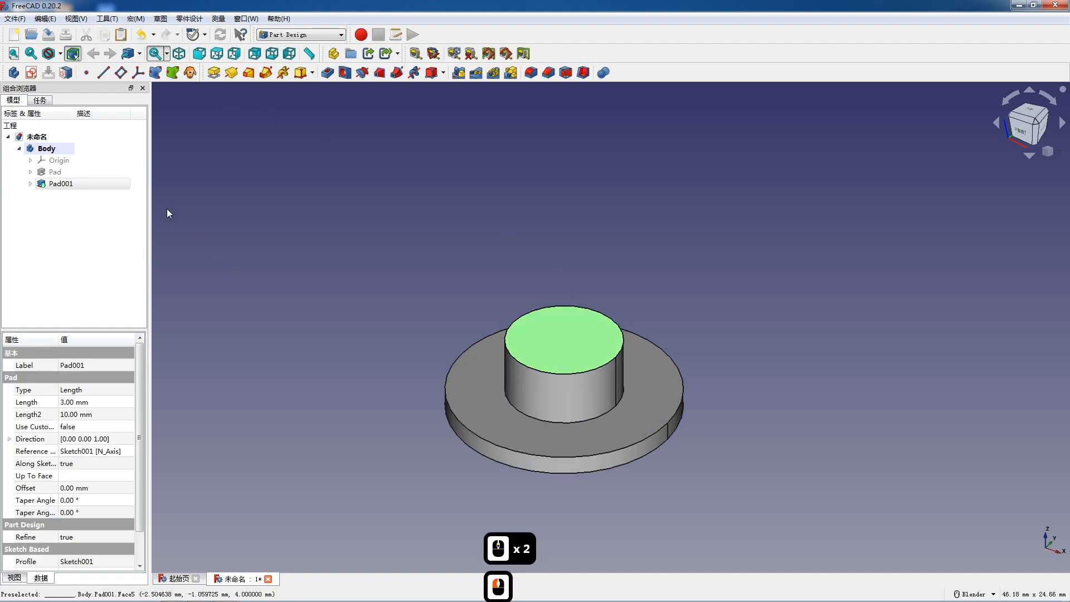
click(32, 73)
click(72, 72)
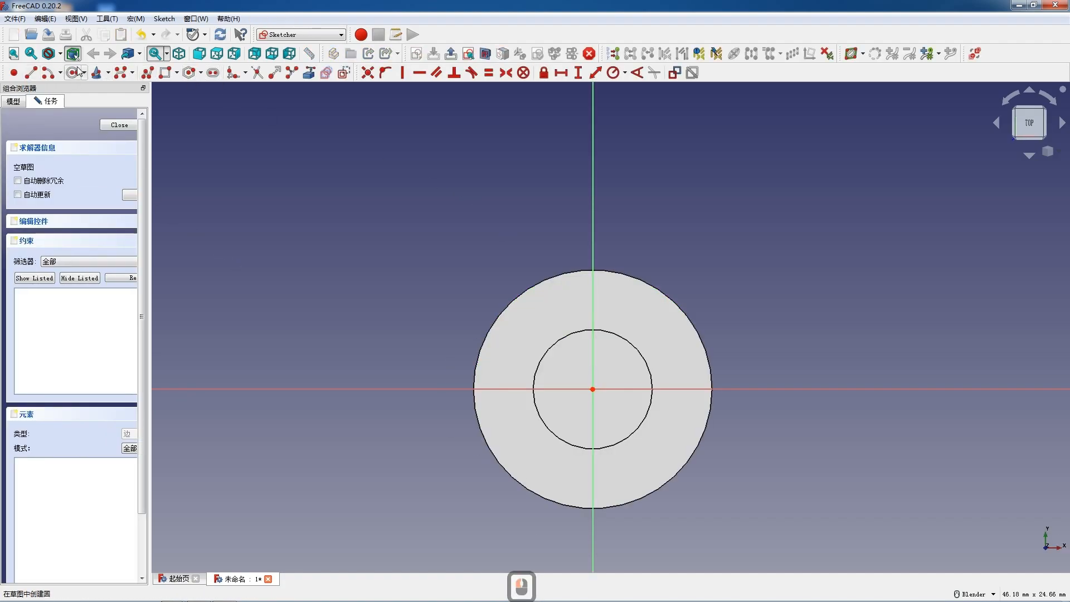
click(593, 389)
click(610, 408)
key(Escape)
Constrain the circle on the boss to a 2 mm radius and close the sketch.
click(610, 409)
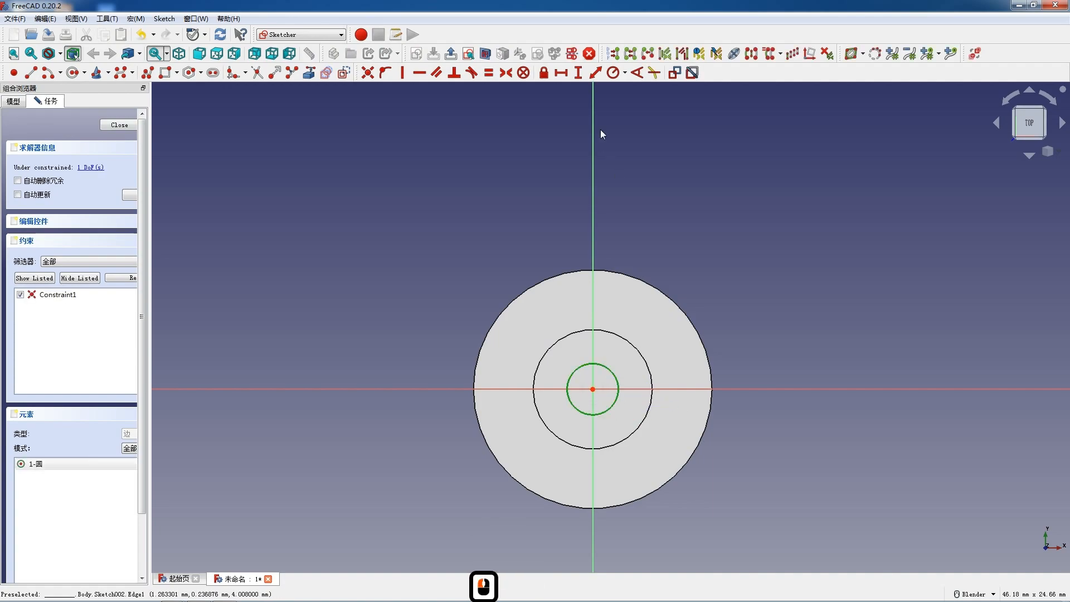
click(614, 73)
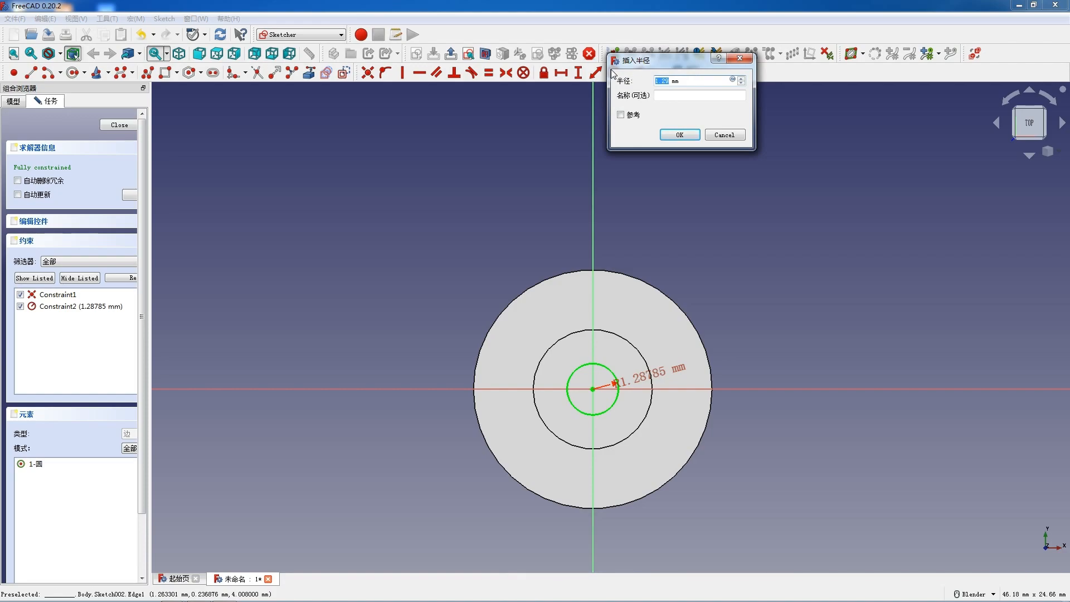
text(2)
key(Return)
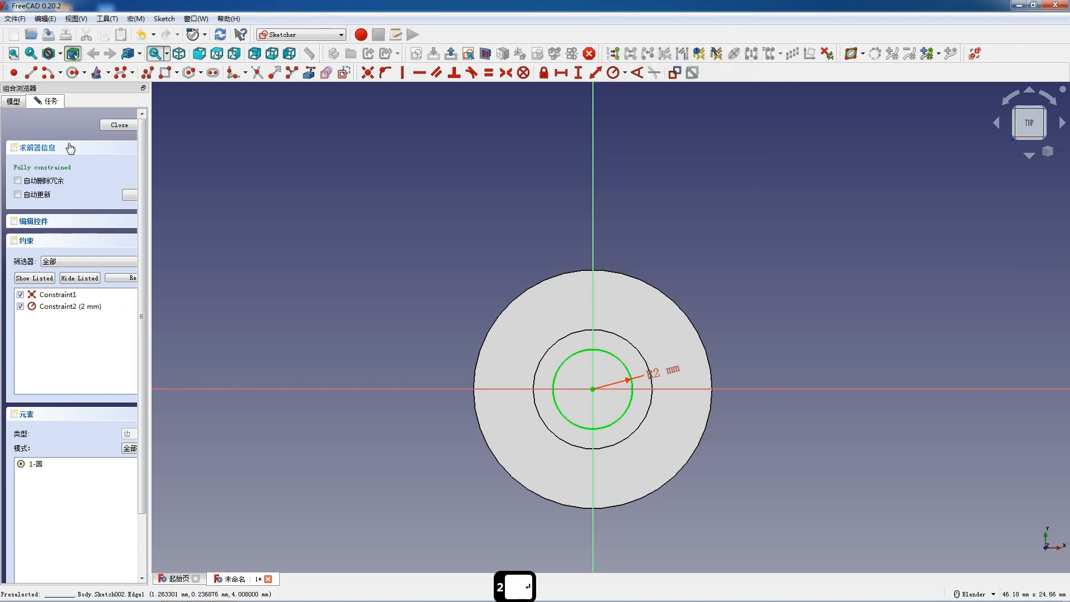
click(119, 125)
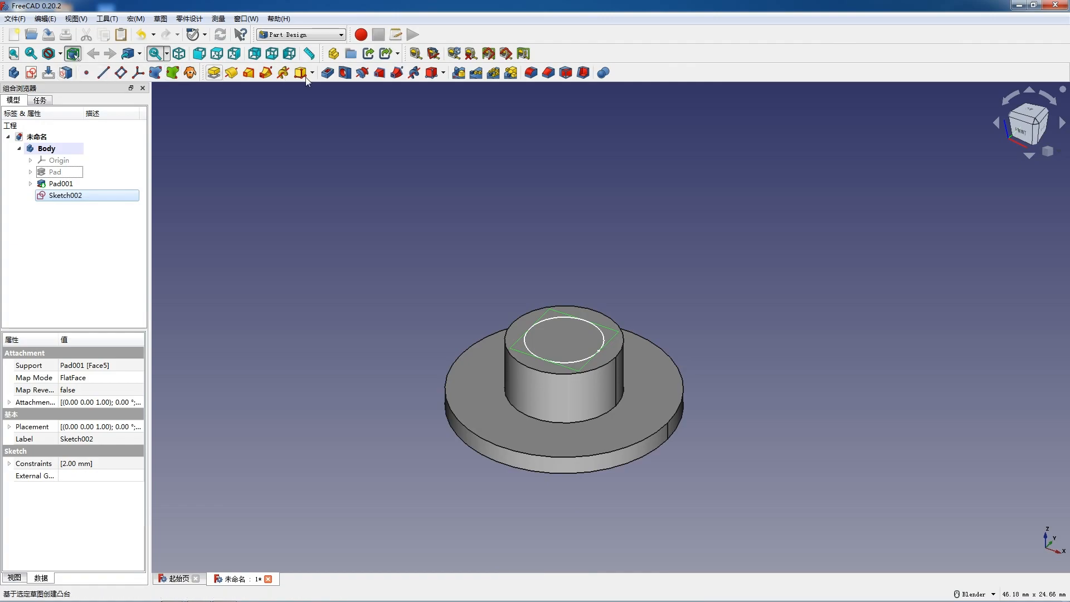
Pocket the 2 mm radius circle with the through-all type to bore a hole through the boss and disc.
click(326, 73)
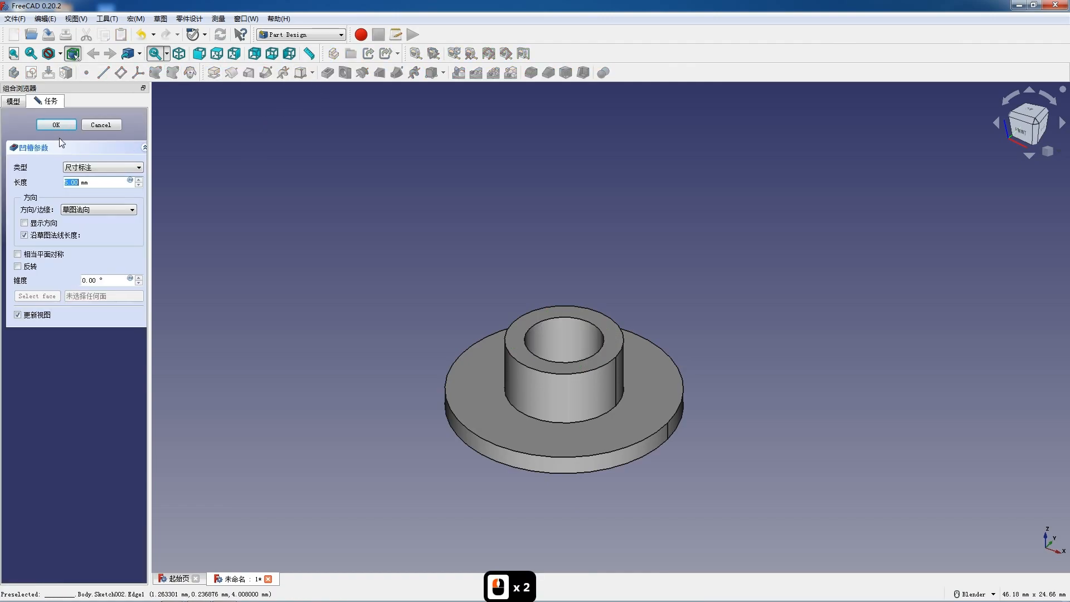
click(94, 169)
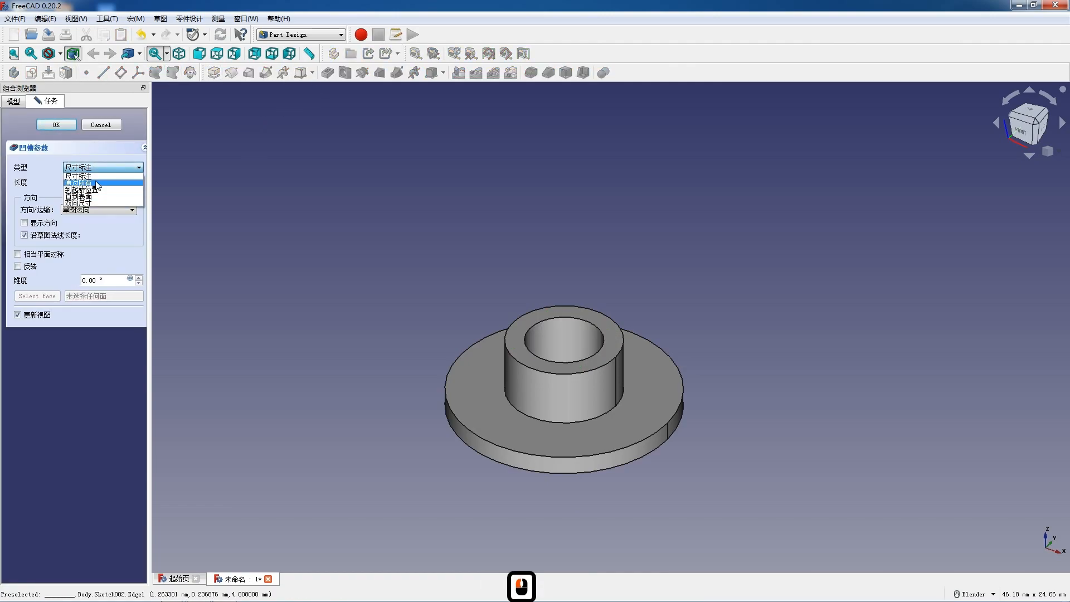
click(83, 177)
click(62, 127)
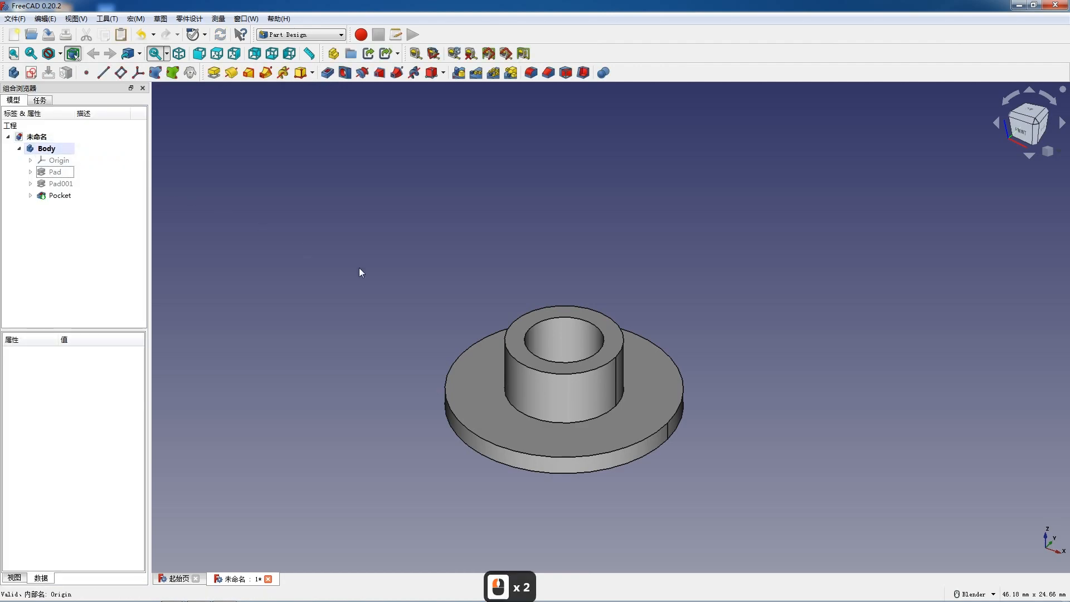
Create a sketch on the XZ plane and set the model's display style to wireframe.
click(37, 74)
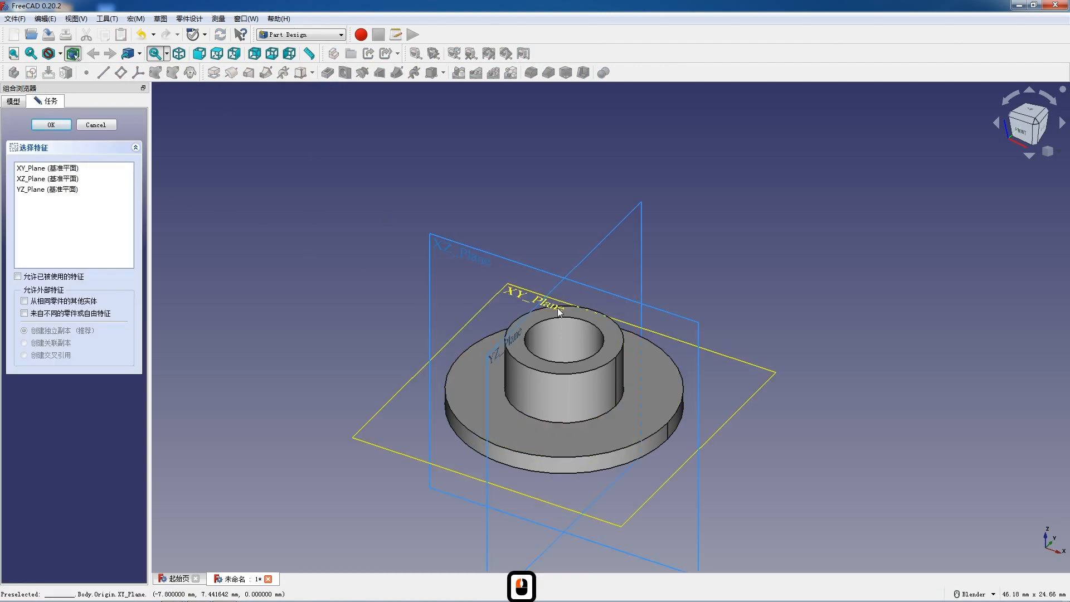
click(440, 243)
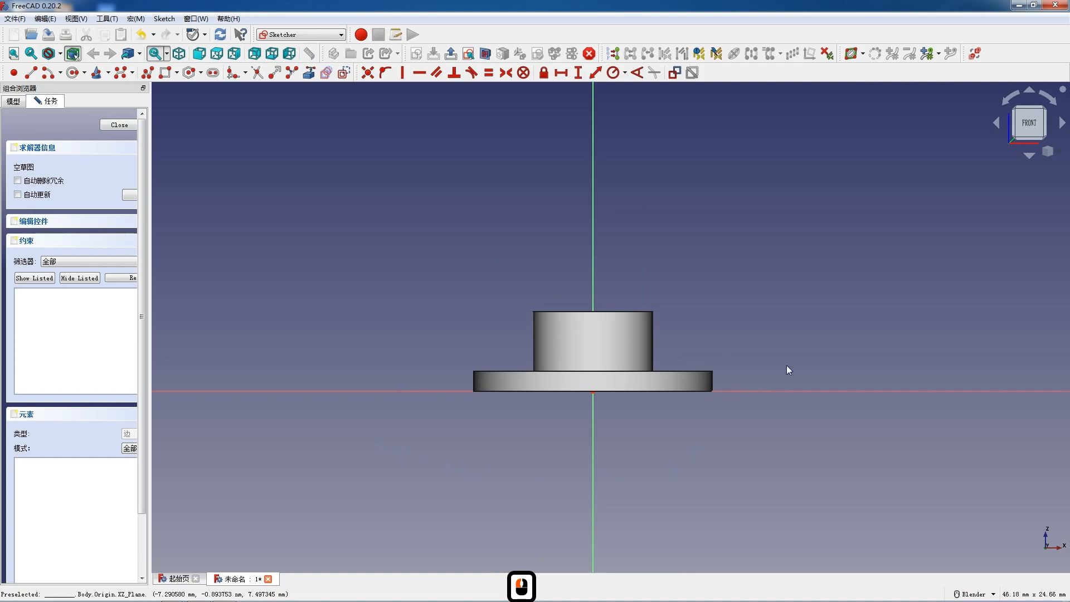
scroll(786, 365, up, 3)
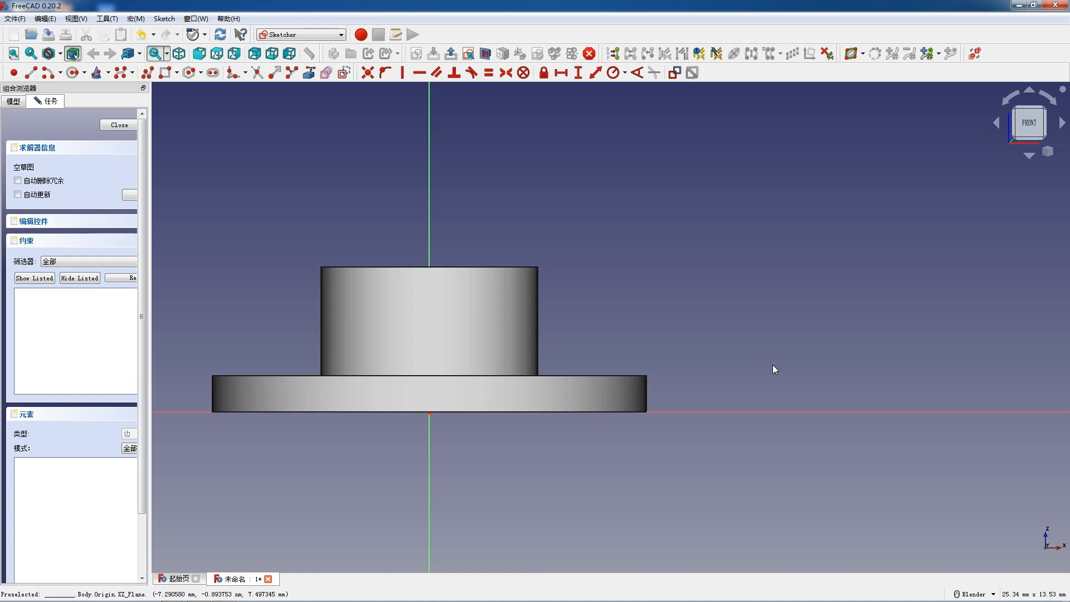
scroll(772, 368, up, 2)
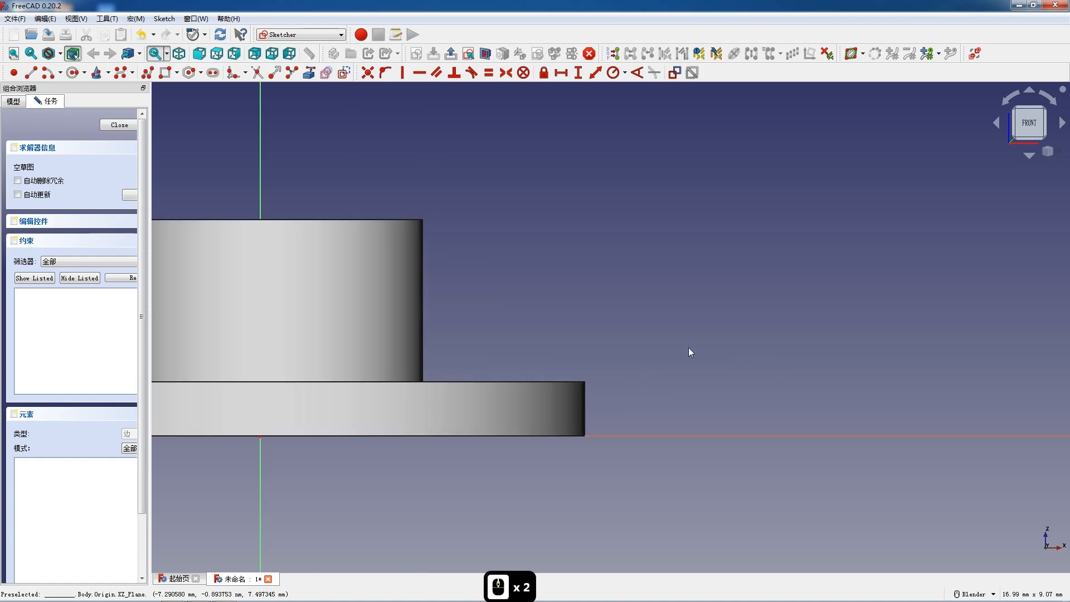
click(60, 53)
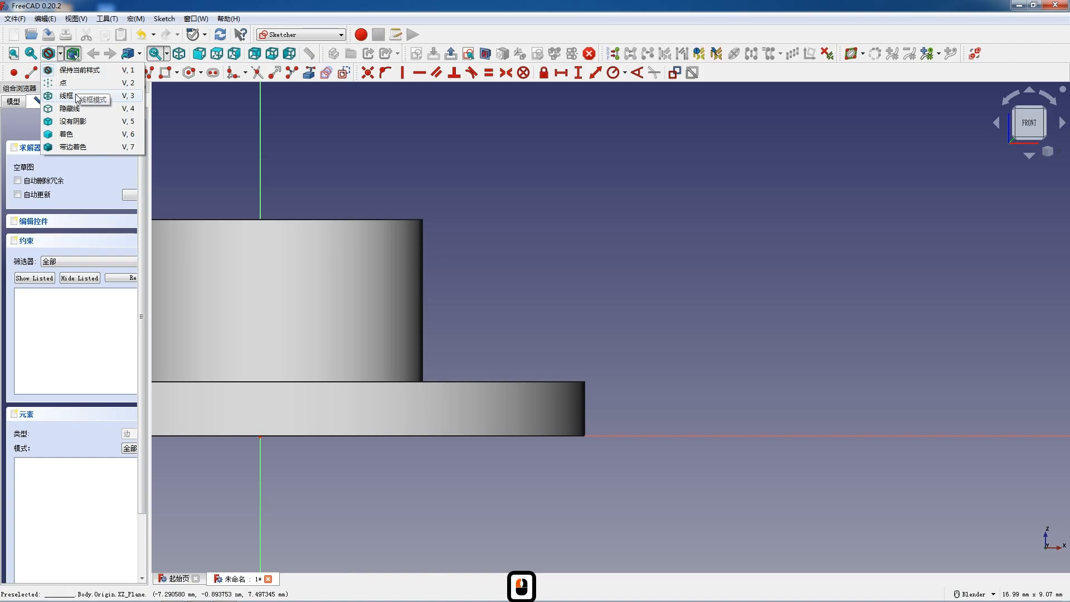
click(67, 87)
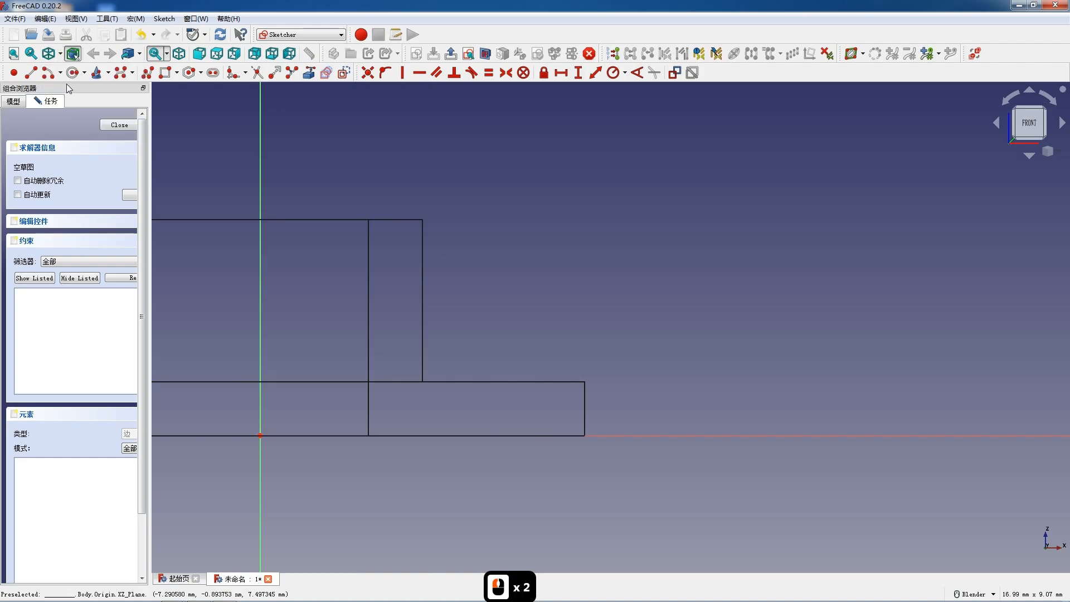
Draw a closed right triangle with a polyline in the corner between the boss wall and disc top, starting at about (3.0, 2.5).
click(148, 73)
scroll(450, 341, up, 2)
click(419, 289)
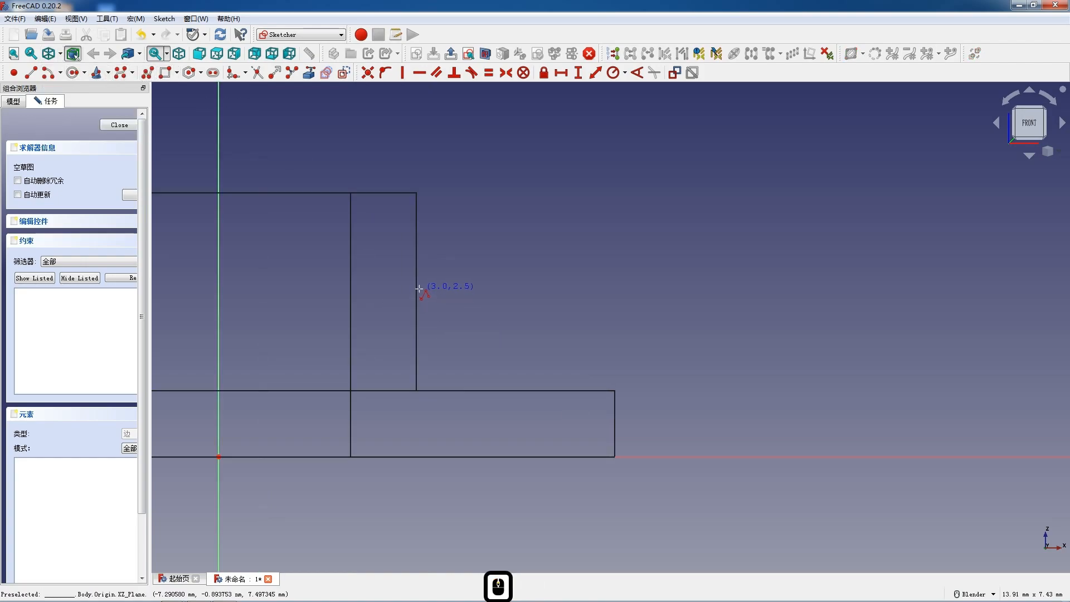
click(419, 386)
click(553, 385)
click(418, 287)
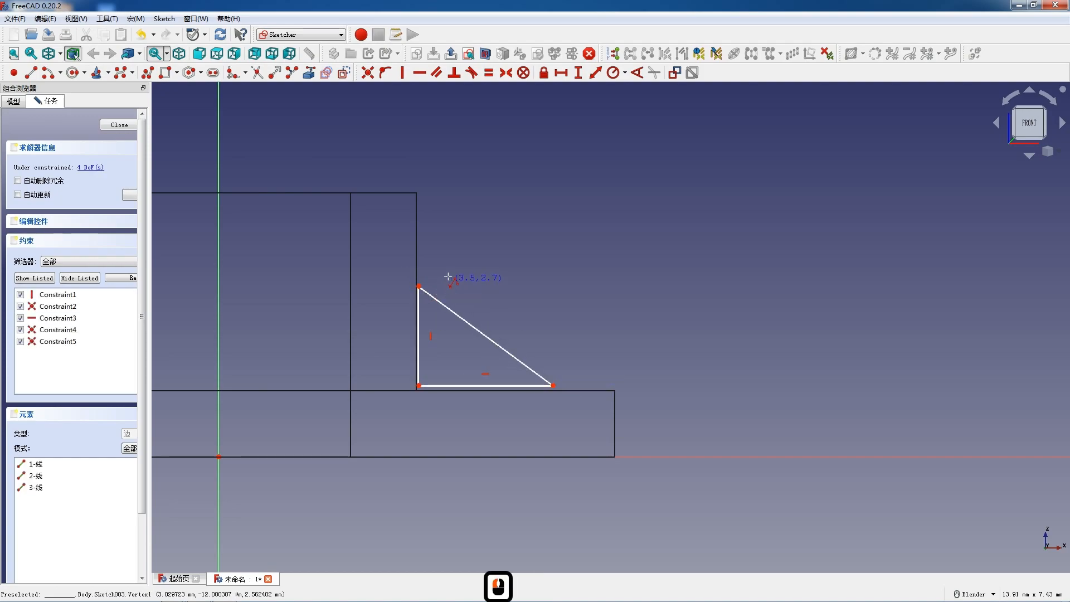
key(Escape)
Project the boss's outer vertical edge as external geometry and constrain the triangle's upper corner onto it.
click(309, 74)
click(417, 246)
key(Escape)
click(417, 262)
key(o)
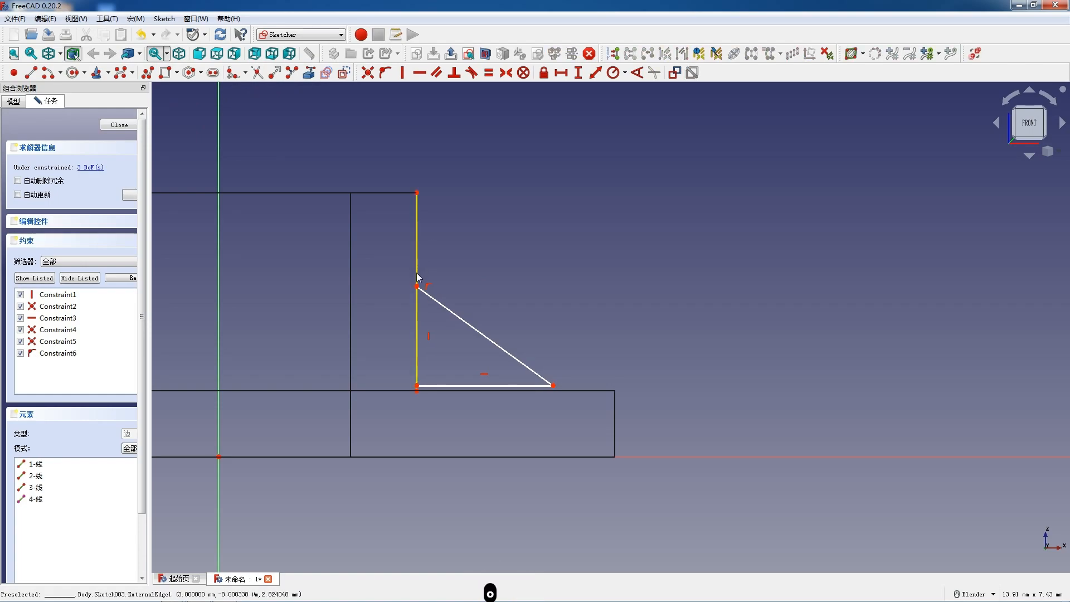
Make the triangle's right-angle corner coincident with the projected boss edge's lower end and delete the redundant point-on-object constraint.
click(417, 385)
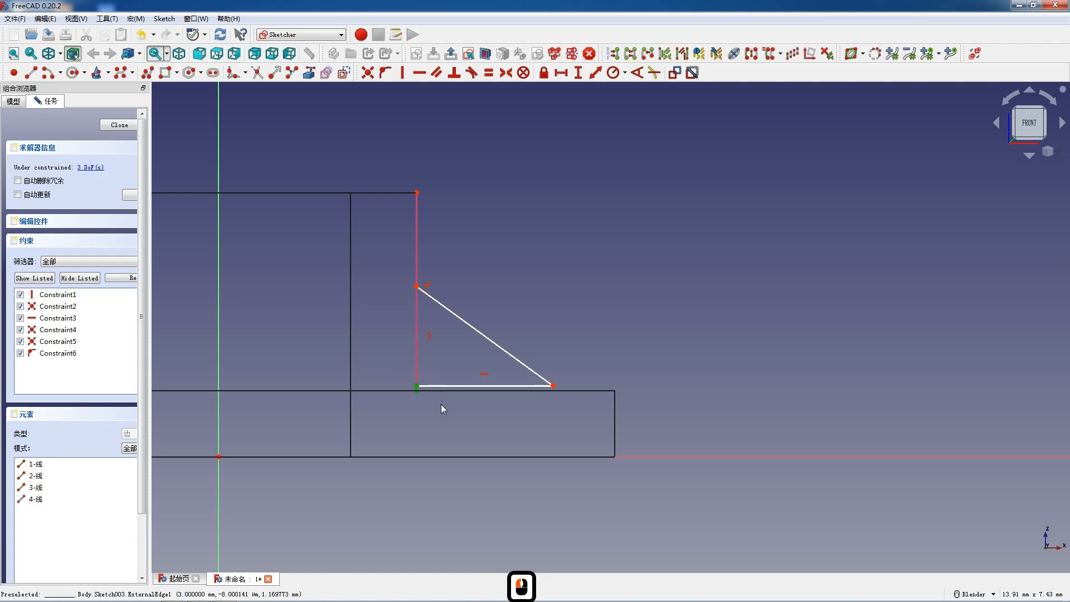
key(o)
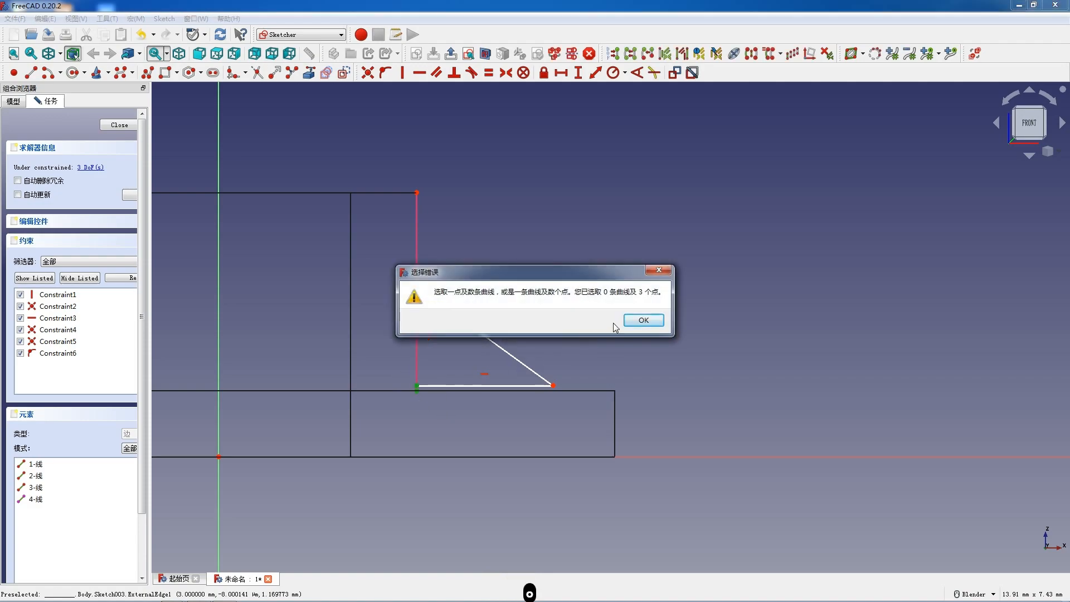
click(641, 321)
key(c)
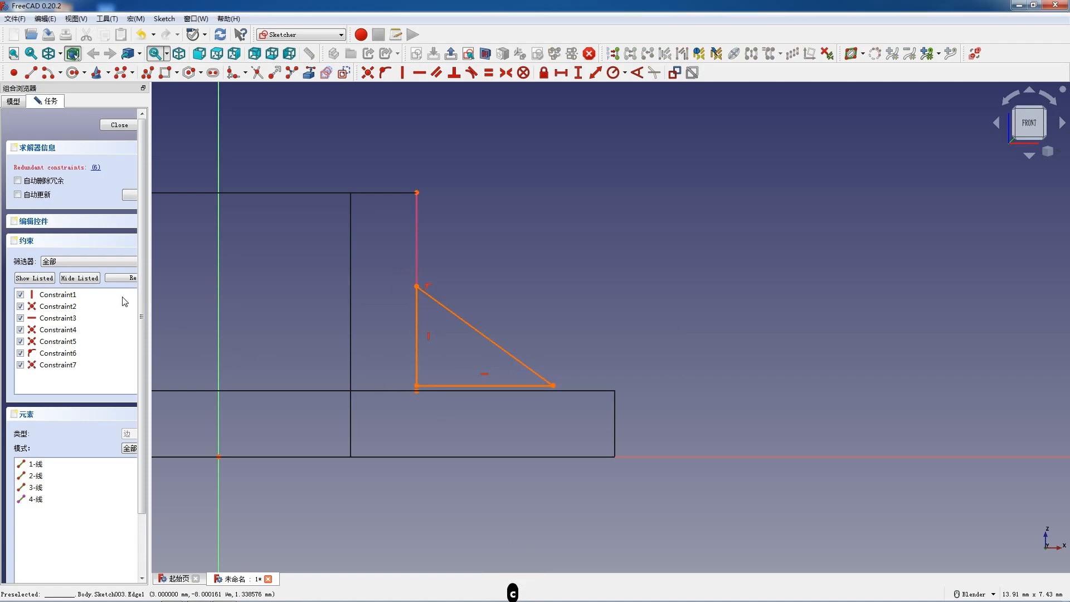
click(89, 363)
key(Delete)
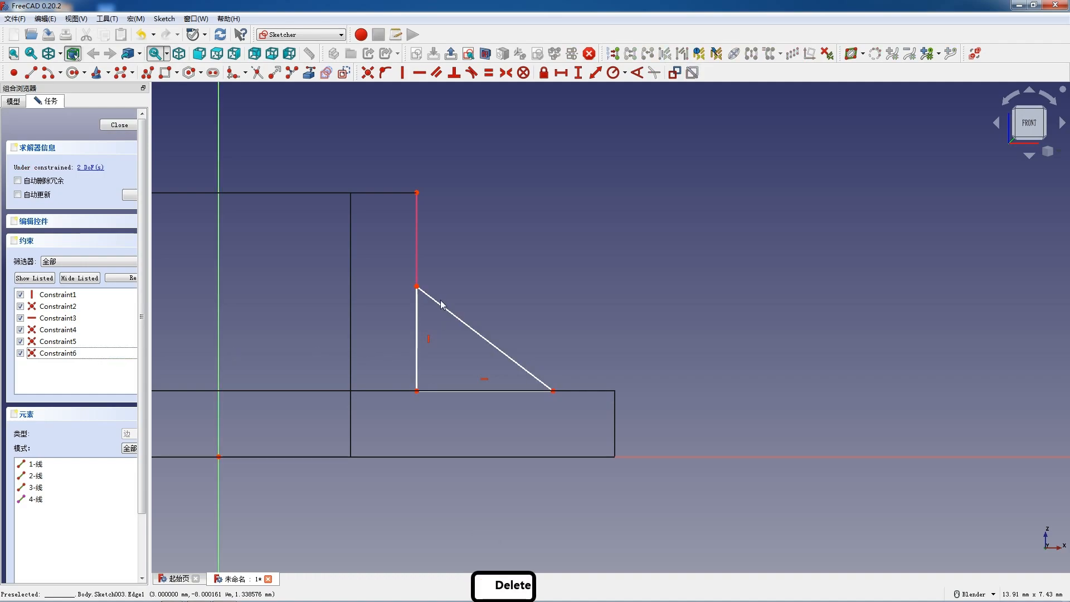
Constrain the triangle's vertical side to a 2 mm length.
click(417, 286)
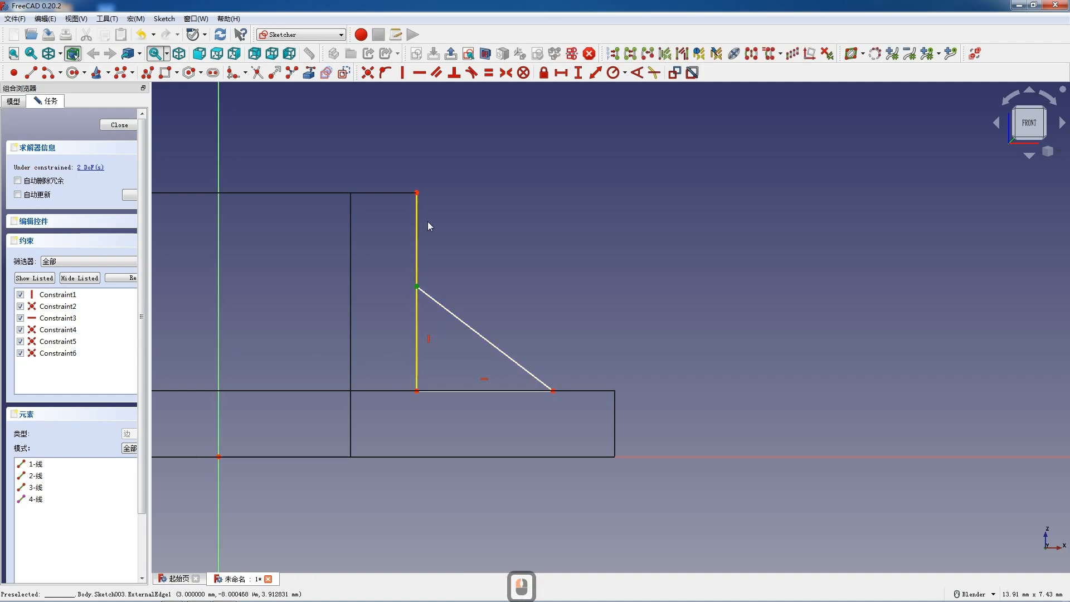
double_click(417, 335)
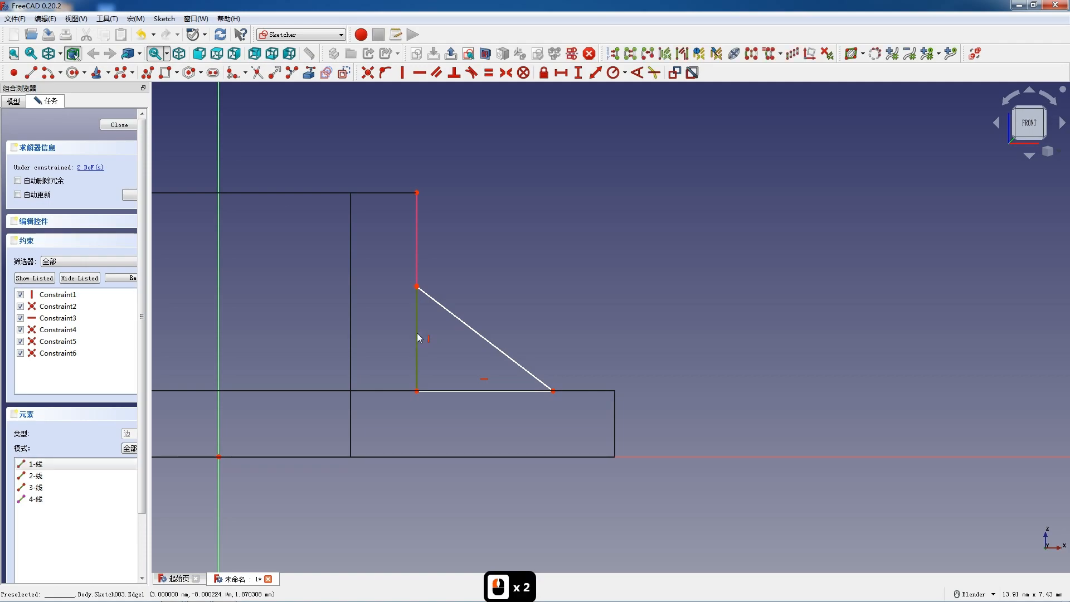
text(i2)
key(Return)
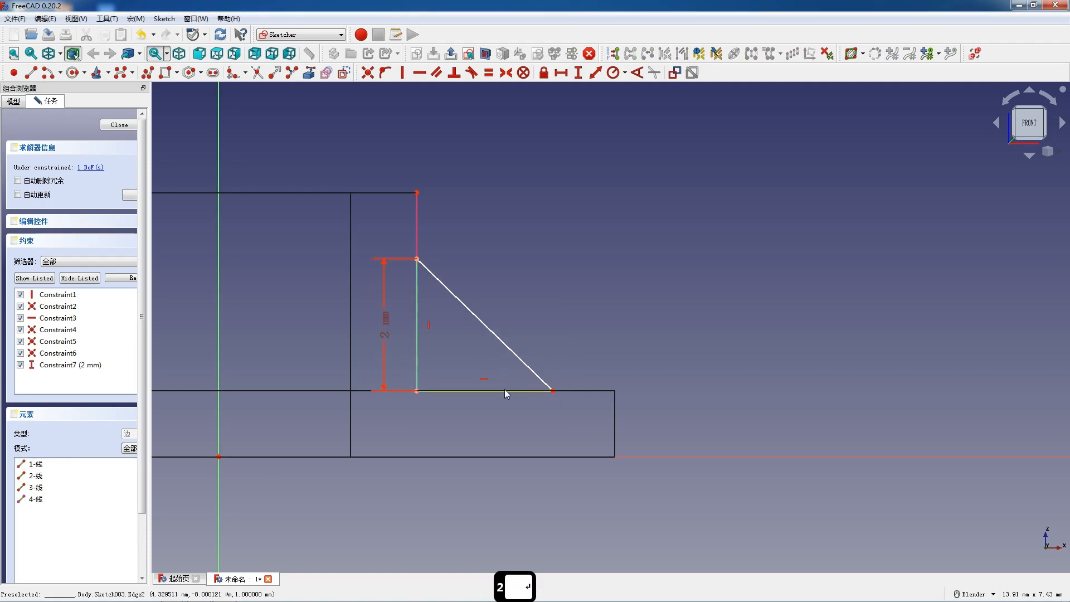
Move the triangle's outer corner outward along the disc's top face, close to the rim.
click(503, 390)
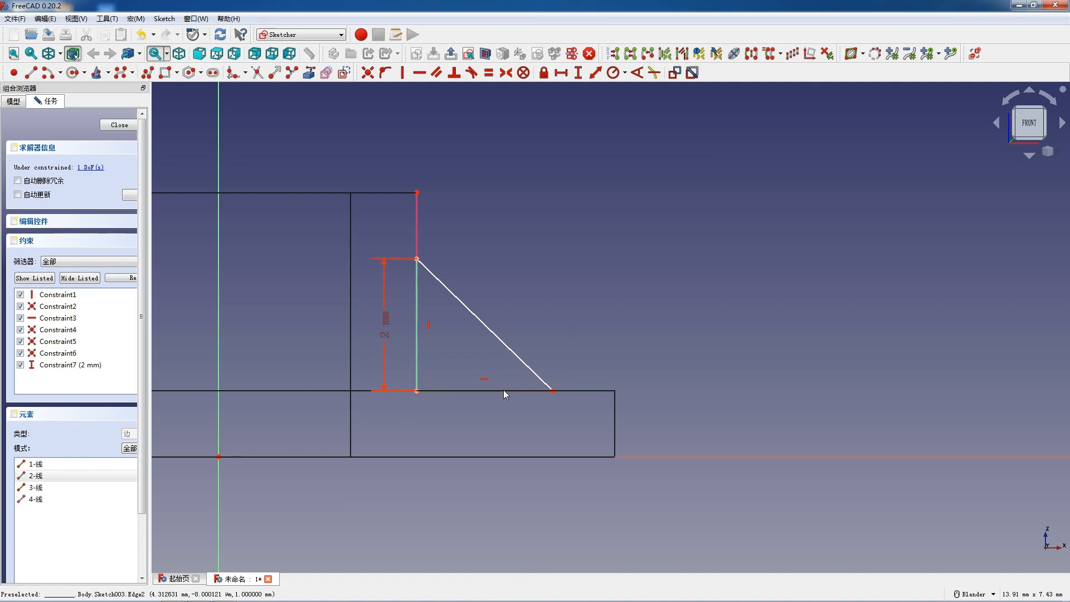
click(622, 386)
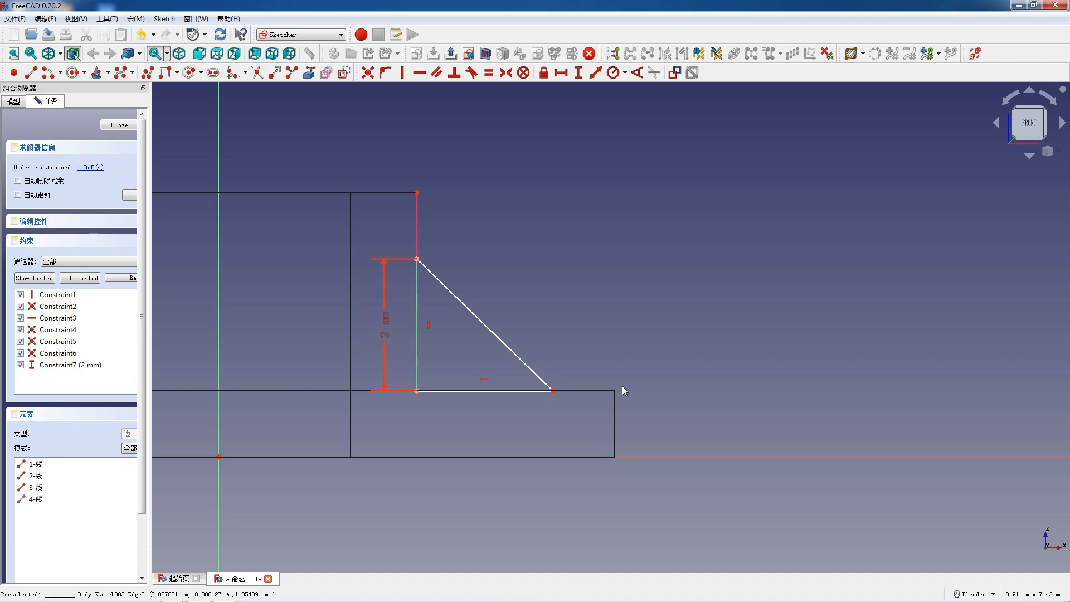
drag(553, 391, 598, 393)
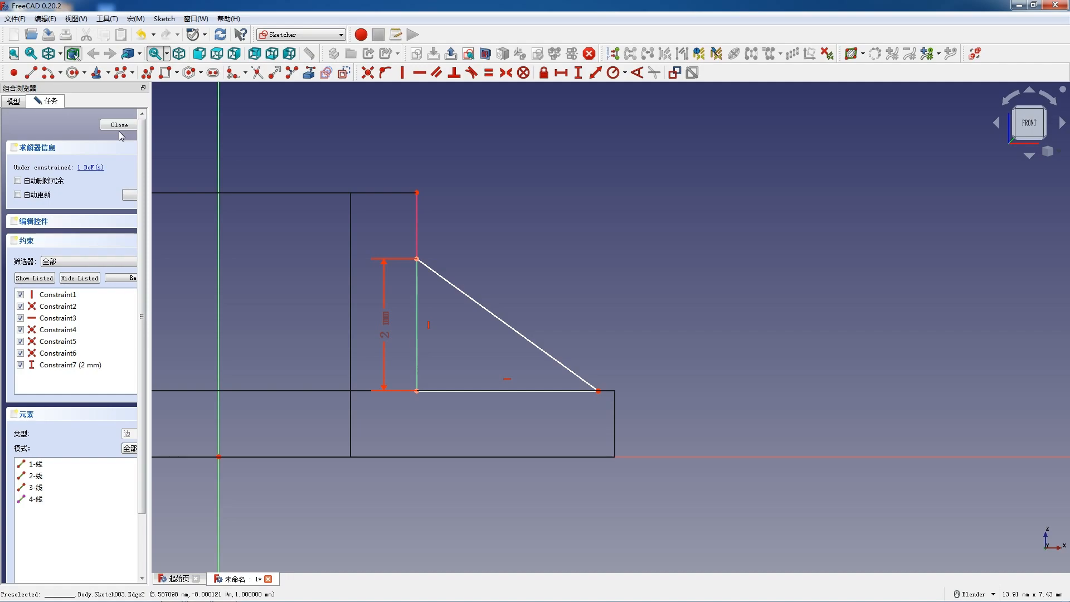
key(F12)
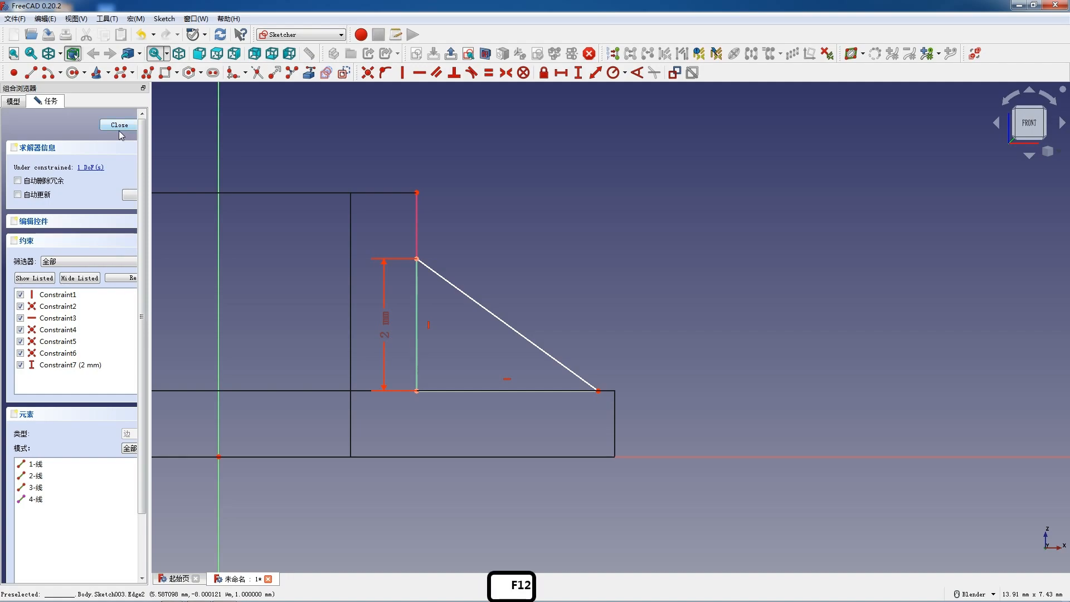
Project the disc's outer edge as external geometry and make the triangle's outer corner coincident with that edge's upper end.
click(292, 74)
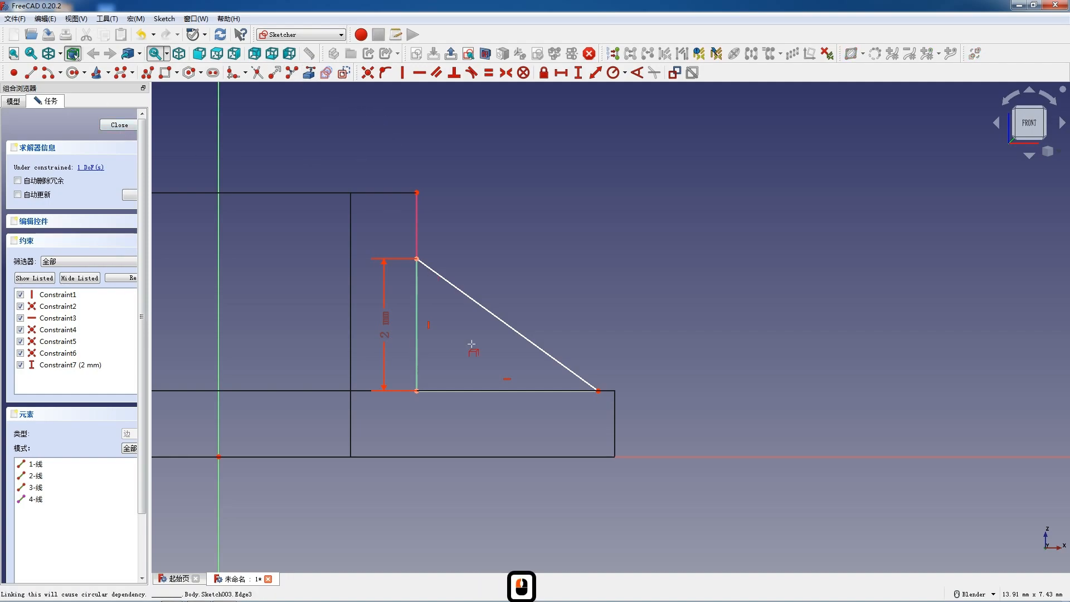
click(615, 430)
key(Escape)
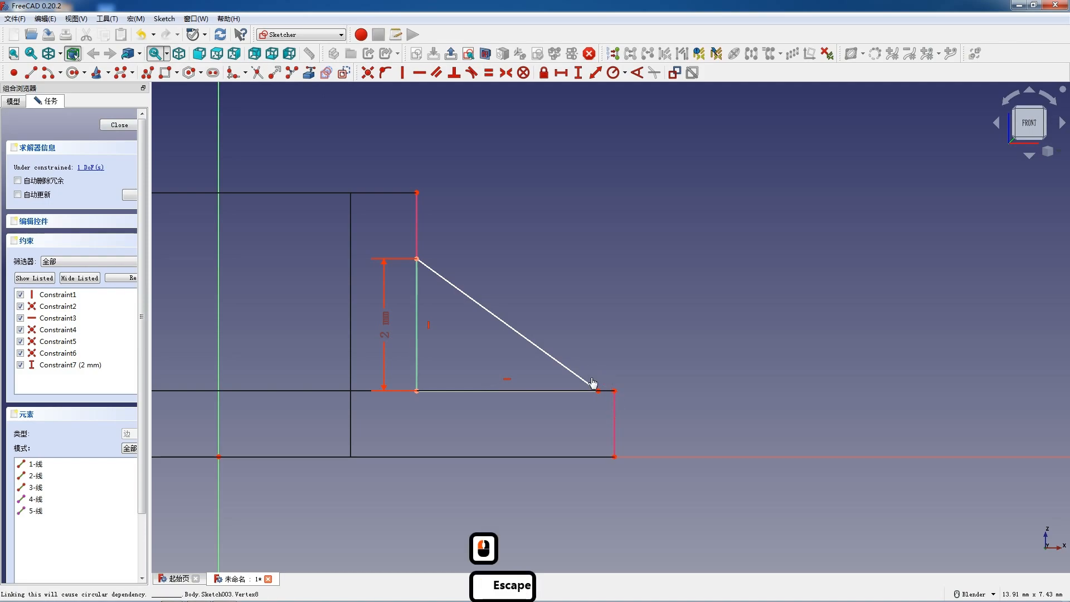
key(c)
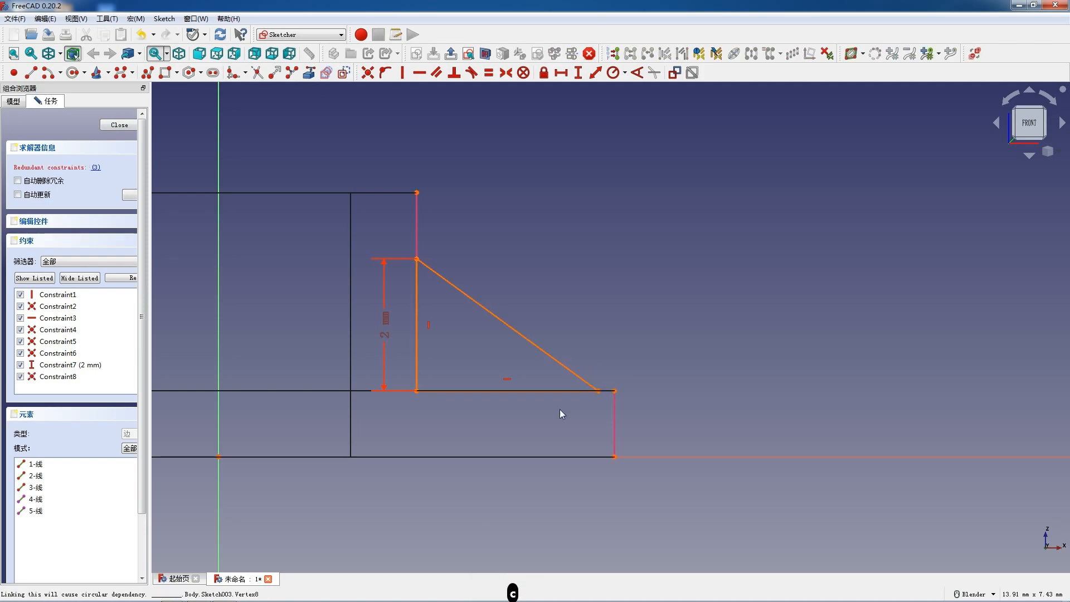
Delete the redundant horizontal constraint from the triangle's base and close the sketch.
click(61, 319)
key(Delete)
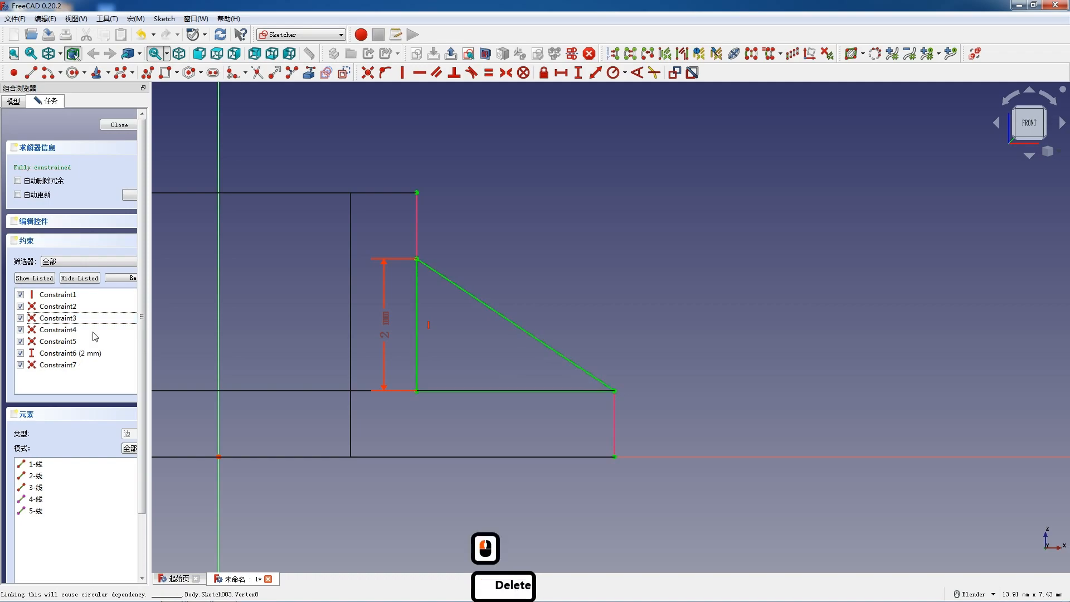
click(117, 126)
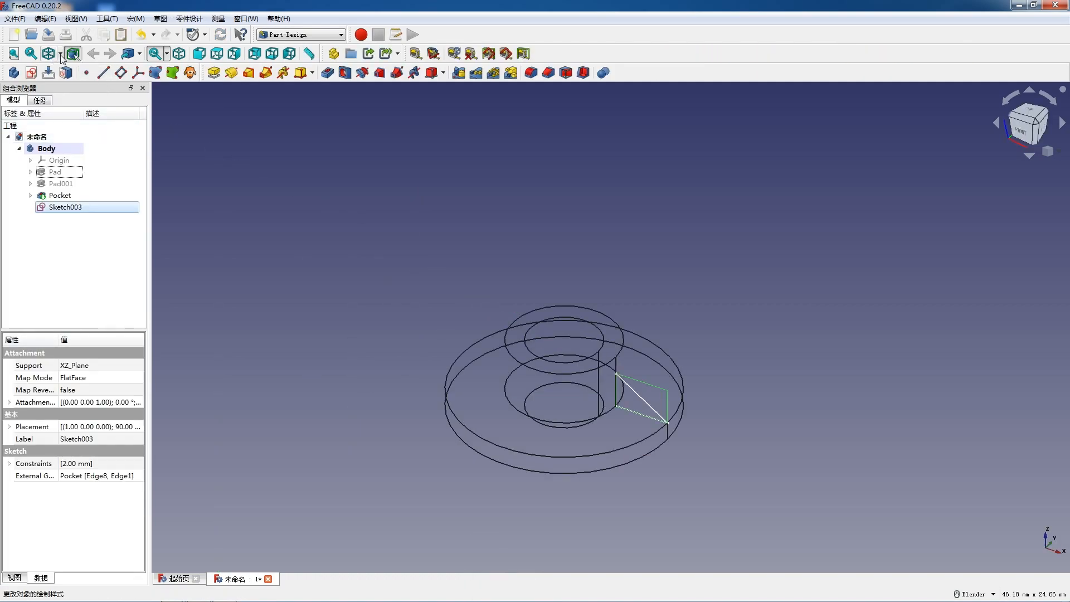
Restore the shaded display style and pad the triangle sketch 1 mm, symmetric to its plane, to form a rib.
click(60, 53)
click(69, 68)
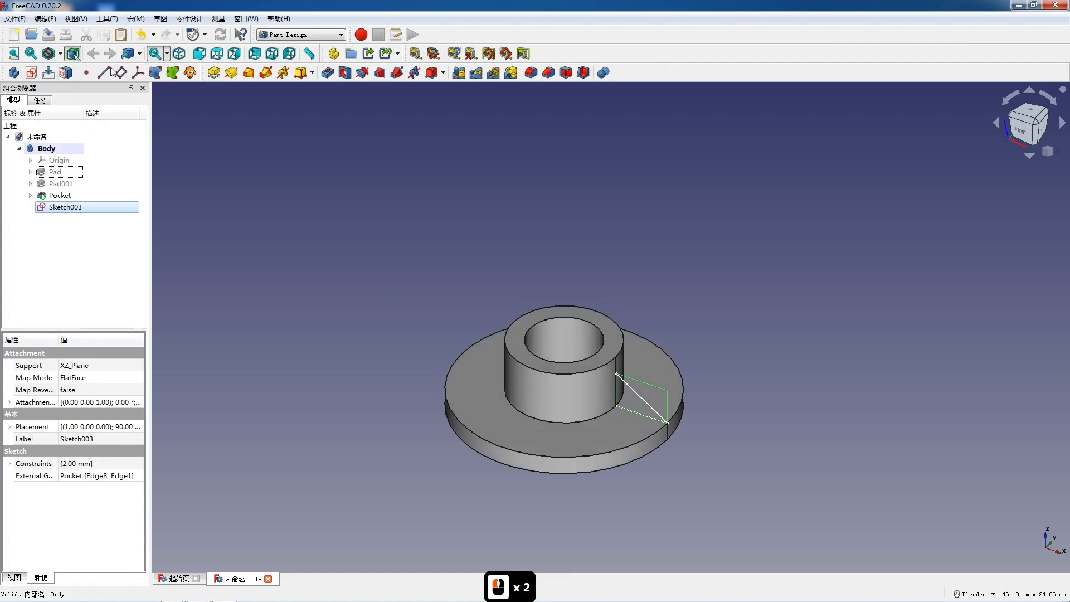
click(212, 74)
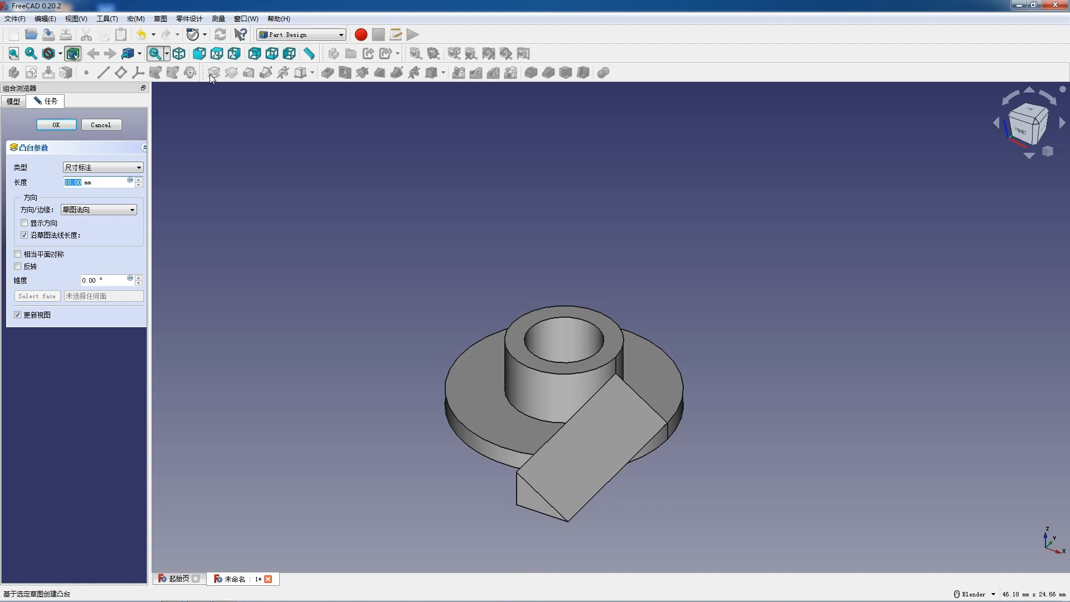
text(1)
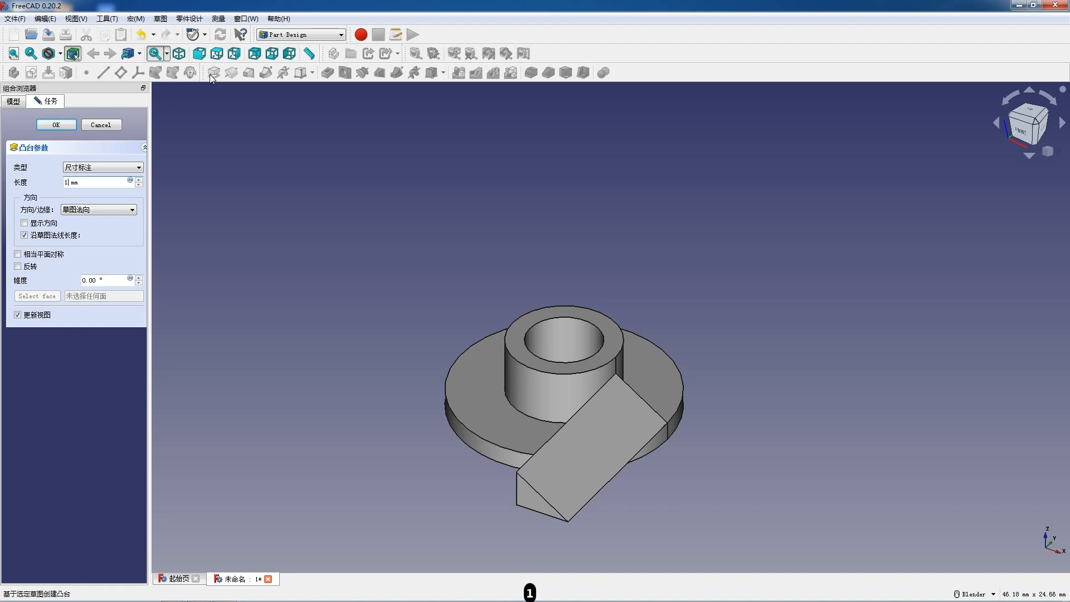
click(18, 254)
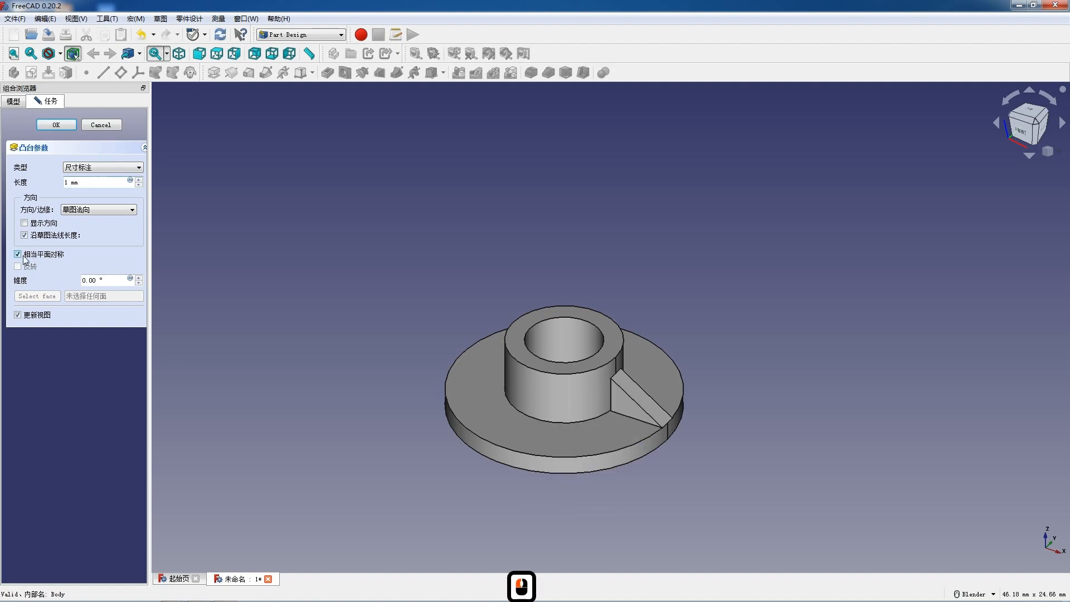
click(54, 125)
Start a polar pattern of the rib and set it to 6 occurrences.
scroll(613, 427, up, 6)
middle_drag(613, 426, 638, 534)
scroll(646, 530, down, 6)
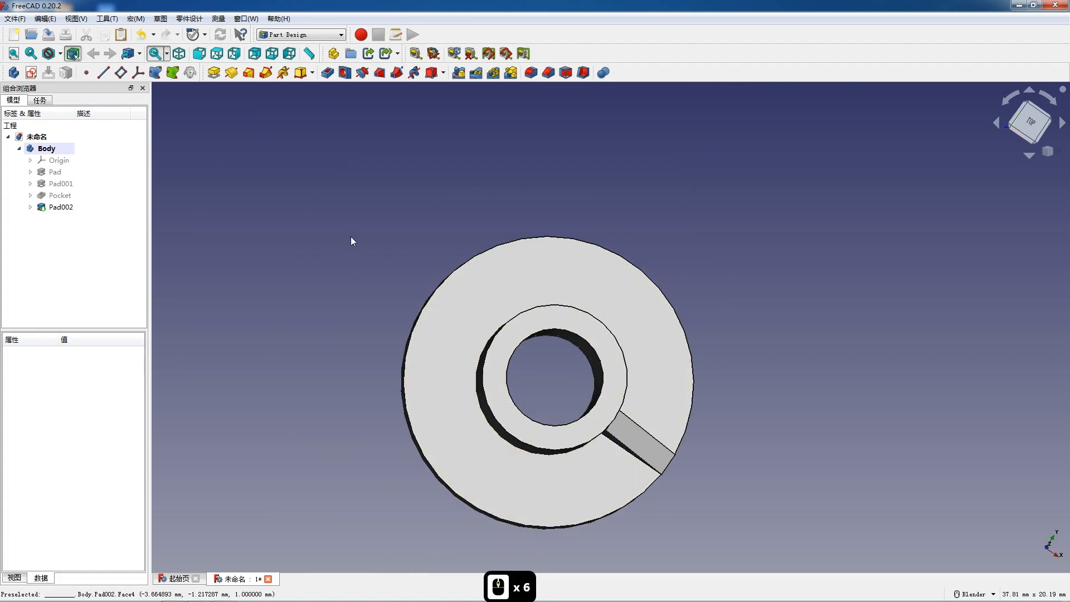
click(489, 75)
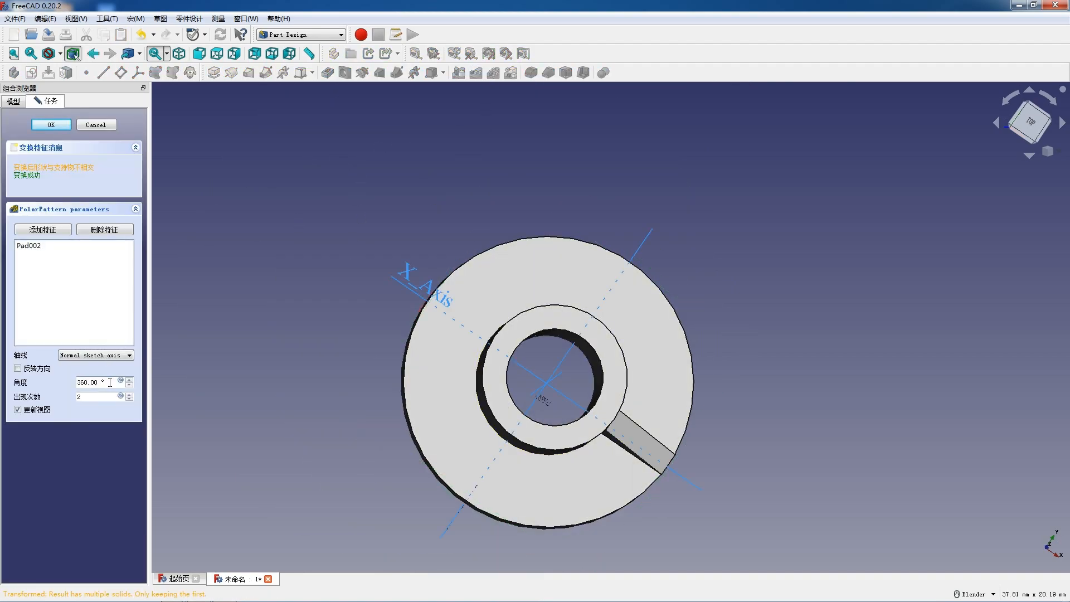
click(133, 394)
click(132, 394)
click(132, 394)
click(132, 394)
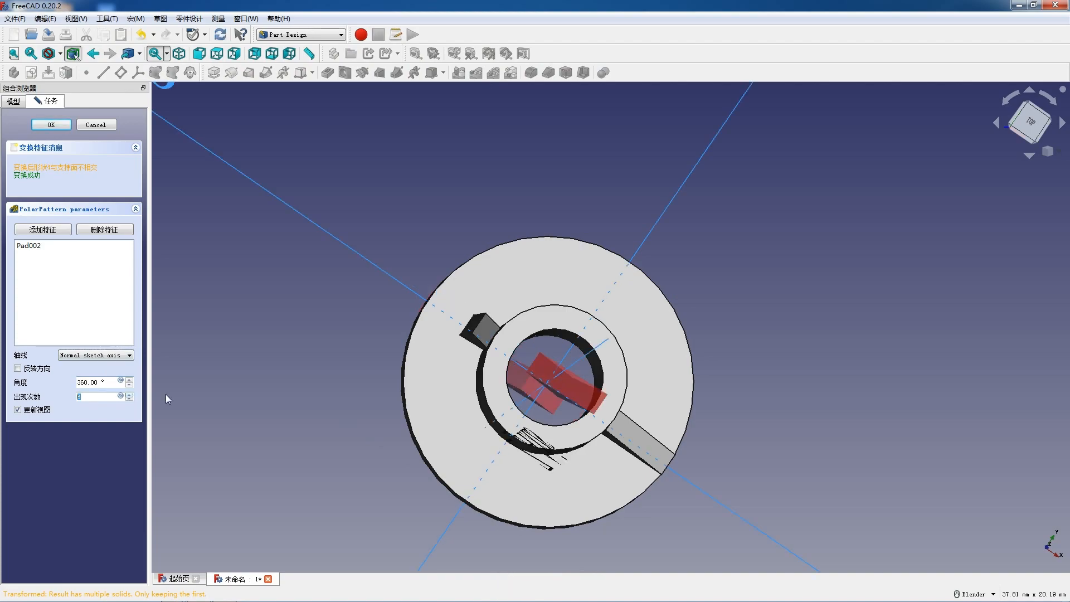
Set the polar pattern's axis to the vertical sketch axis and accept the pattern.
middle_drag(527, 472, 195, 315)
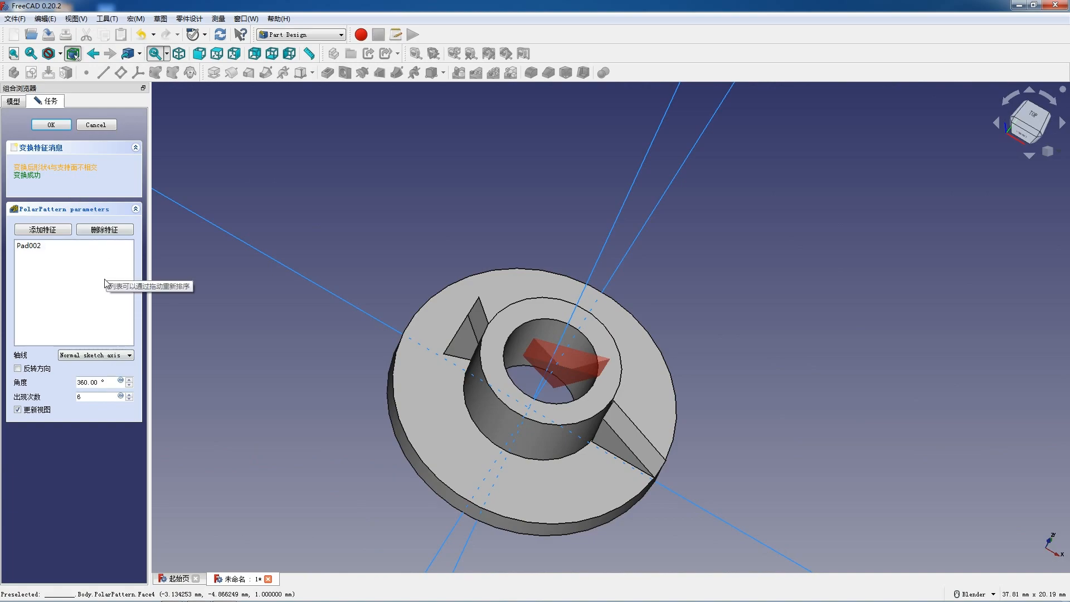
click(108, 356)
click(96, 377)
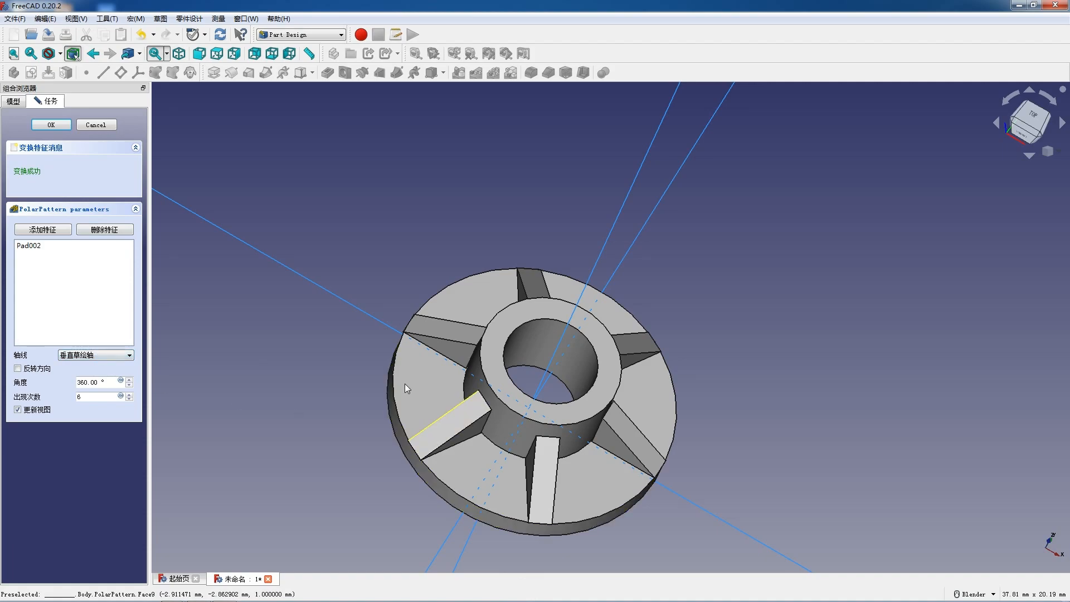
middle_drag(567, 448, 238, 349)
click(52, 125)
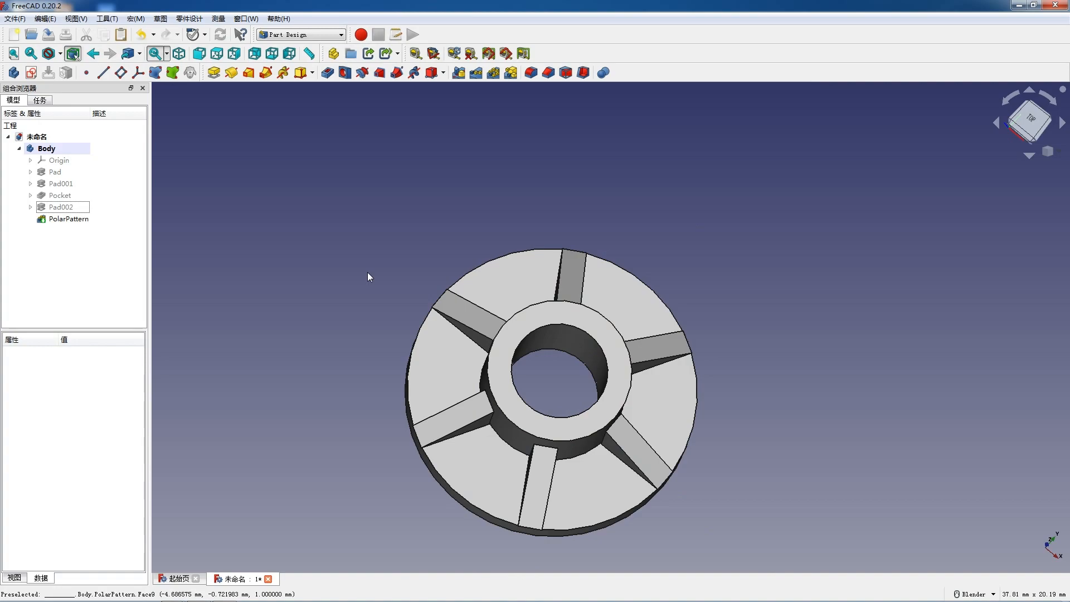
Create a sketch on the disc's top face, using the sector between two ribs.
click(484, 491)
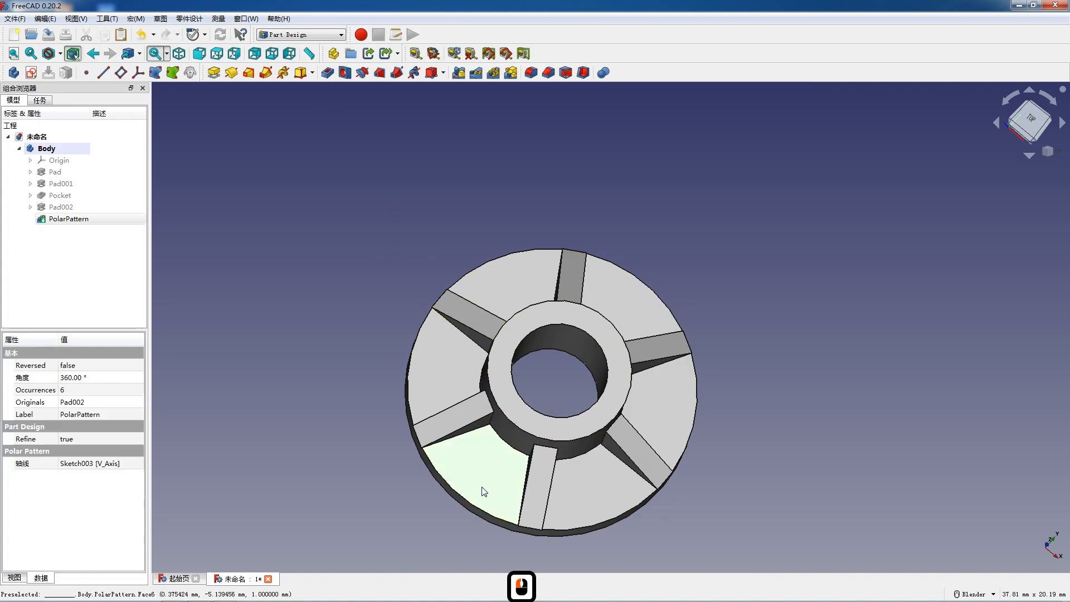
scroll(486, 410, down, 5)
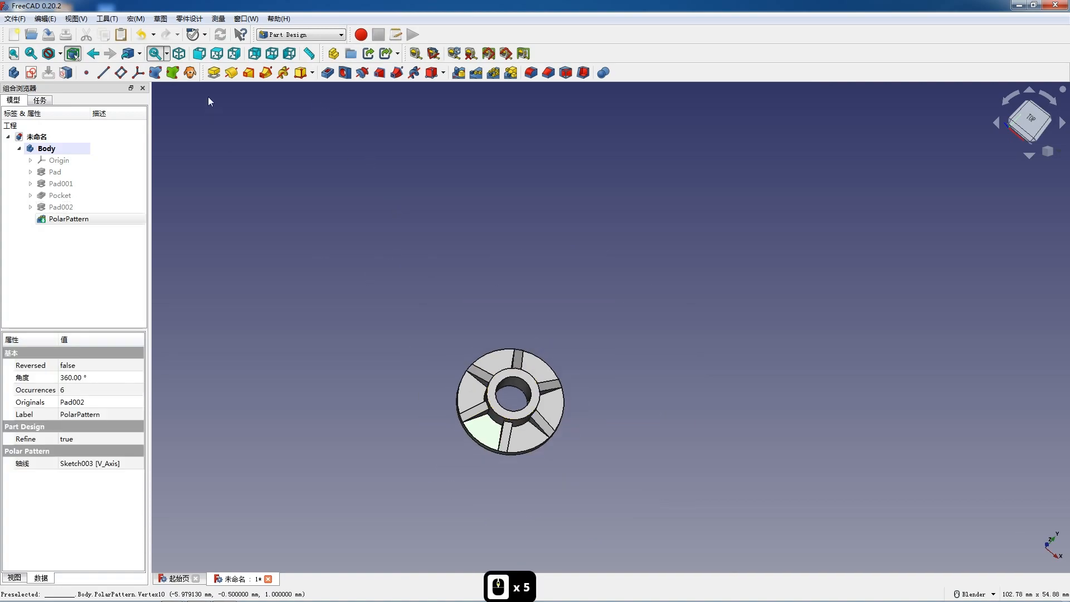
click(179, 53)
scroll(564, 335, up, 2)
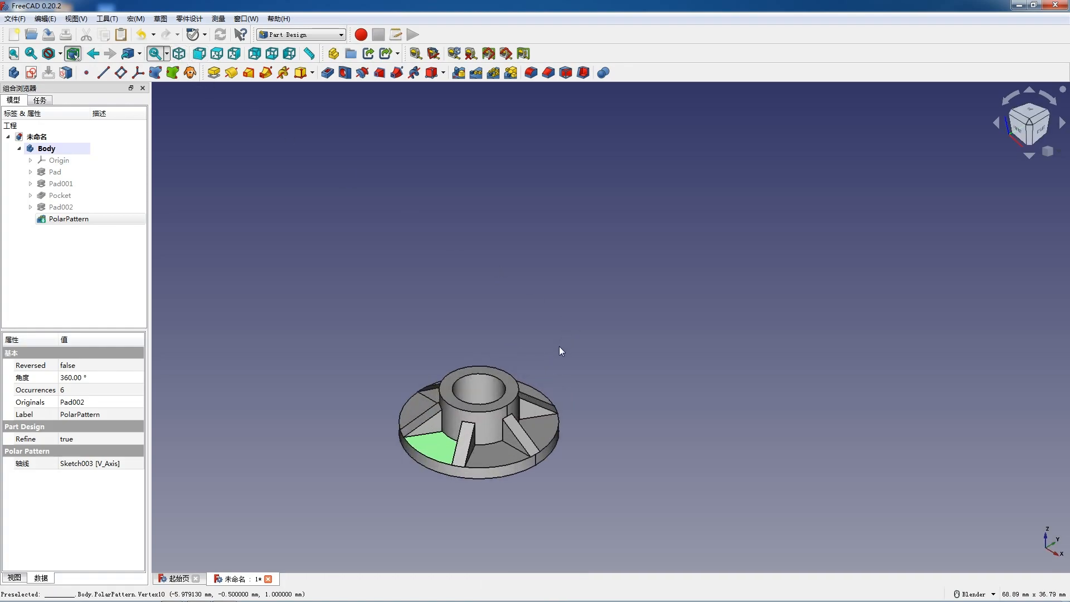
click(31, 73)
scroll(413, 247, down, 4)
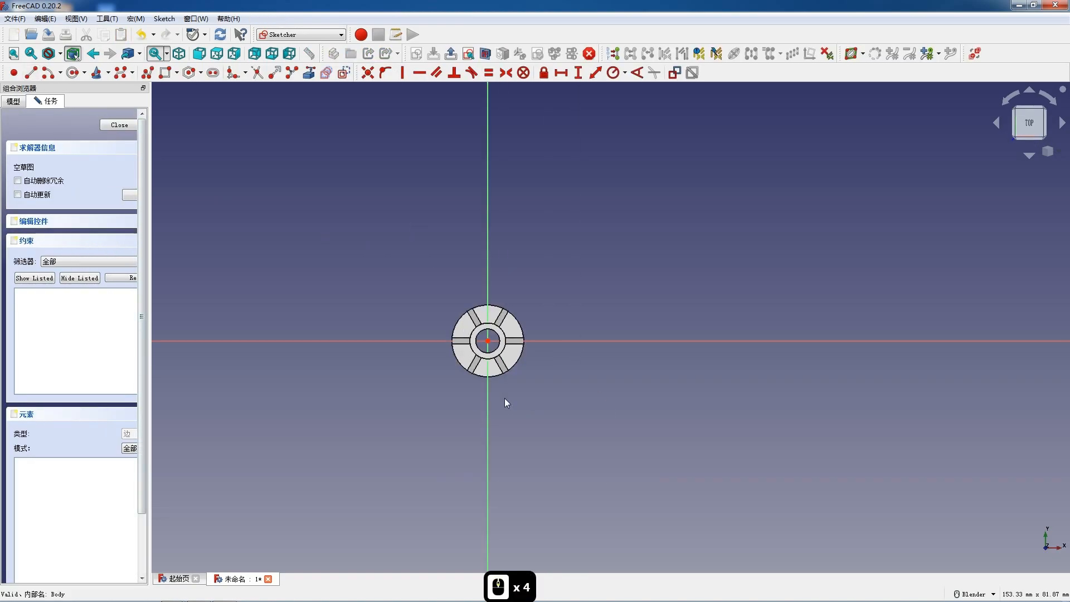
Draw a circle of about 0.75 mm radius between the lower two ribs, centred on the vertical axis about 4.6 mm below the origin.
scroll(506, 402, up, 3)
scroll(501, 306, up, 4)
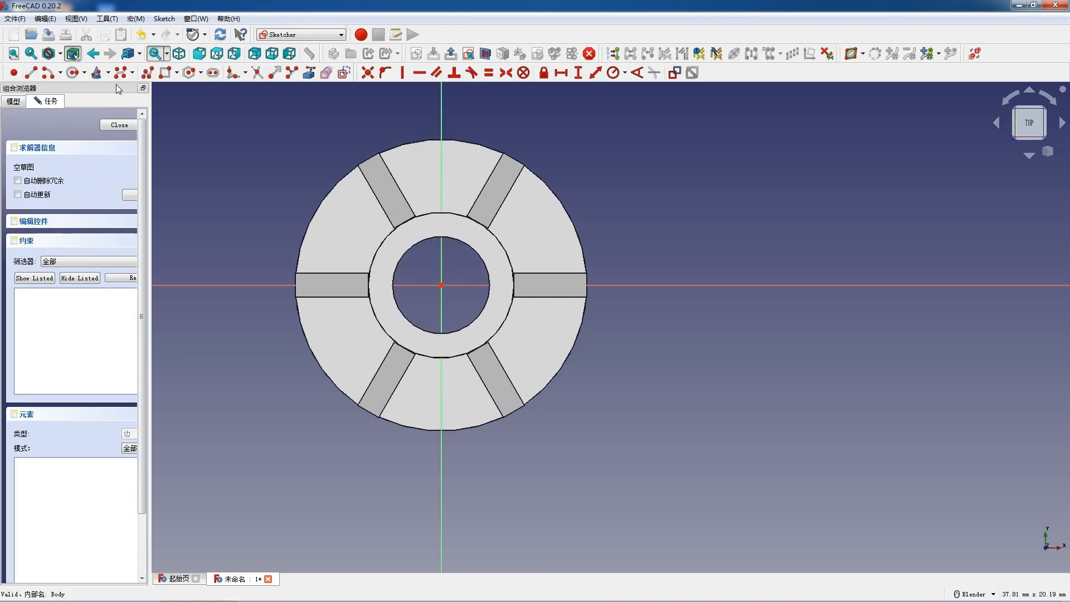
click(73, 73)
click(441, 396)
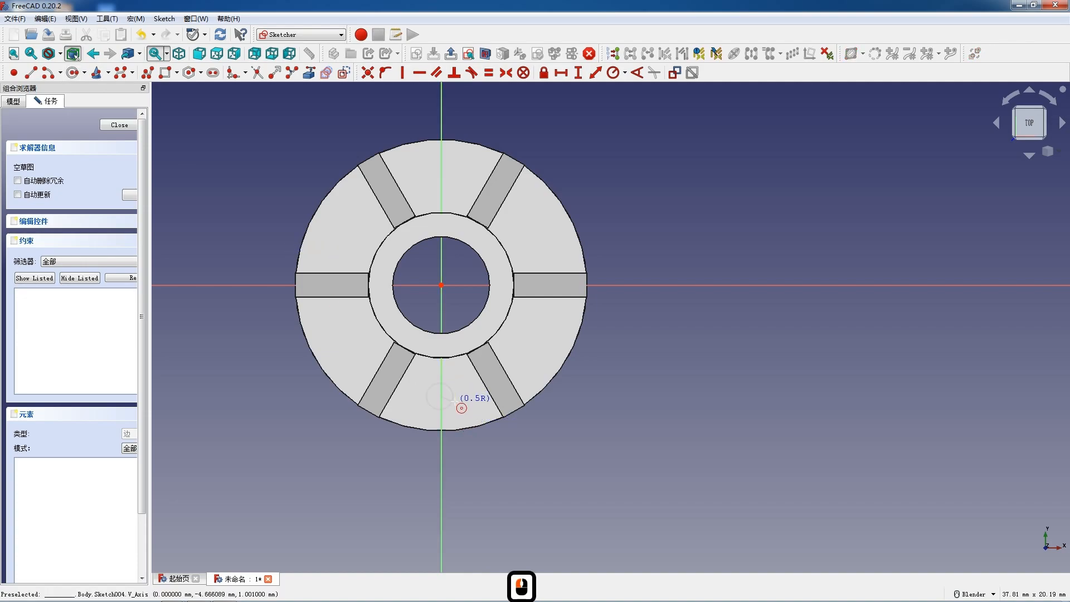
click(458, 394)
Draw two more circles of similar size on the flange, in the upper-right and upper-left sectors between the ribs.
click(534, 234)
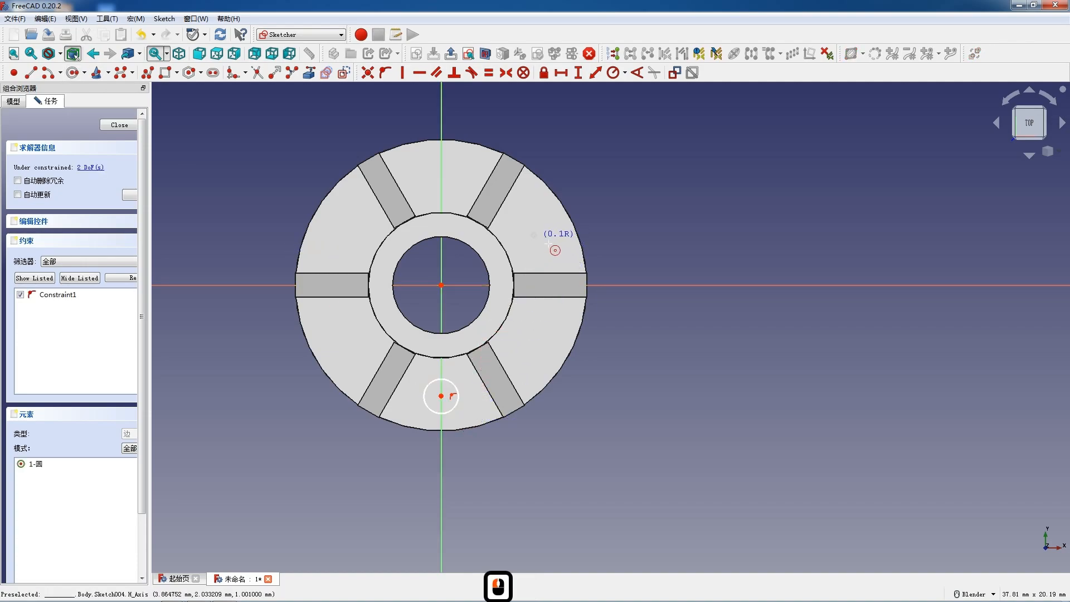
click(547, 248)
click(341, 222)
click(356, 232)
key(Escape)
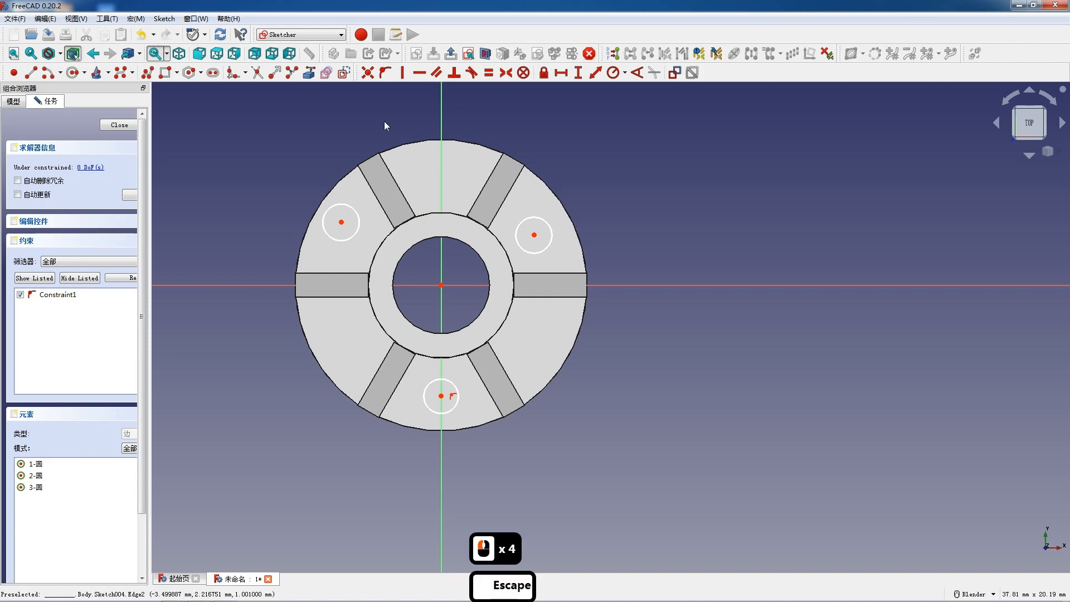
Constrain the three circles to equal radius, and open a radius dimension for the lower circle but cancel it.
click(350, 237)
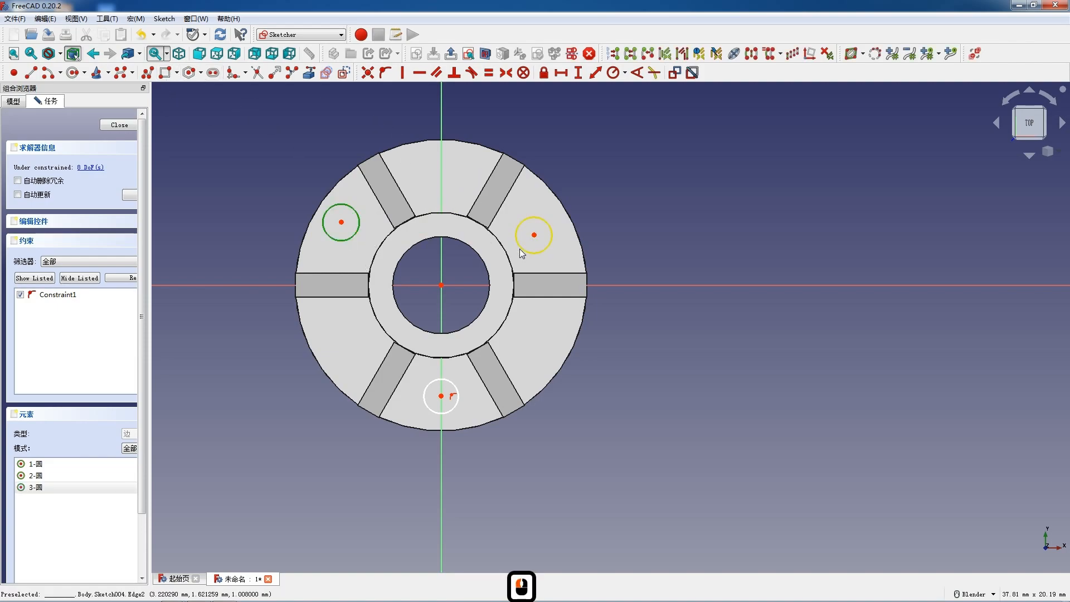
click(520, 246)
click(458, 405)
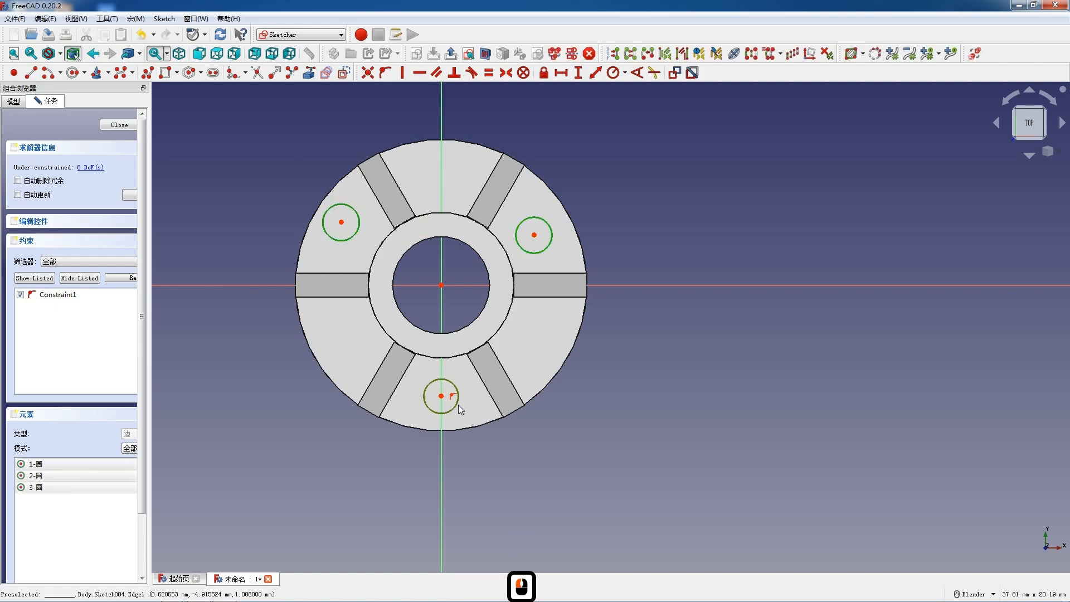
key(e)
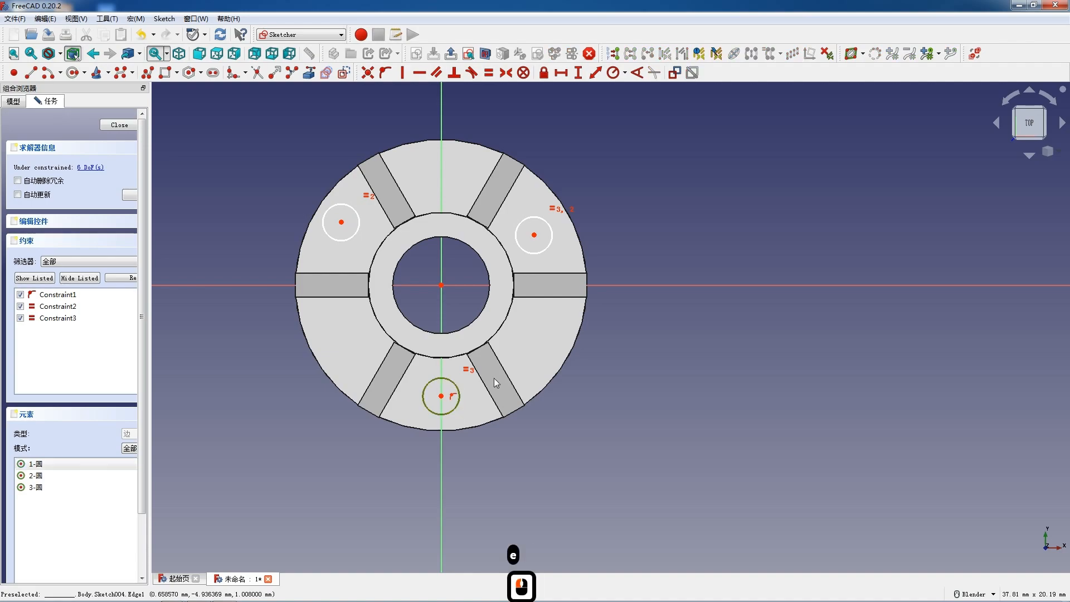
click(613, 72)
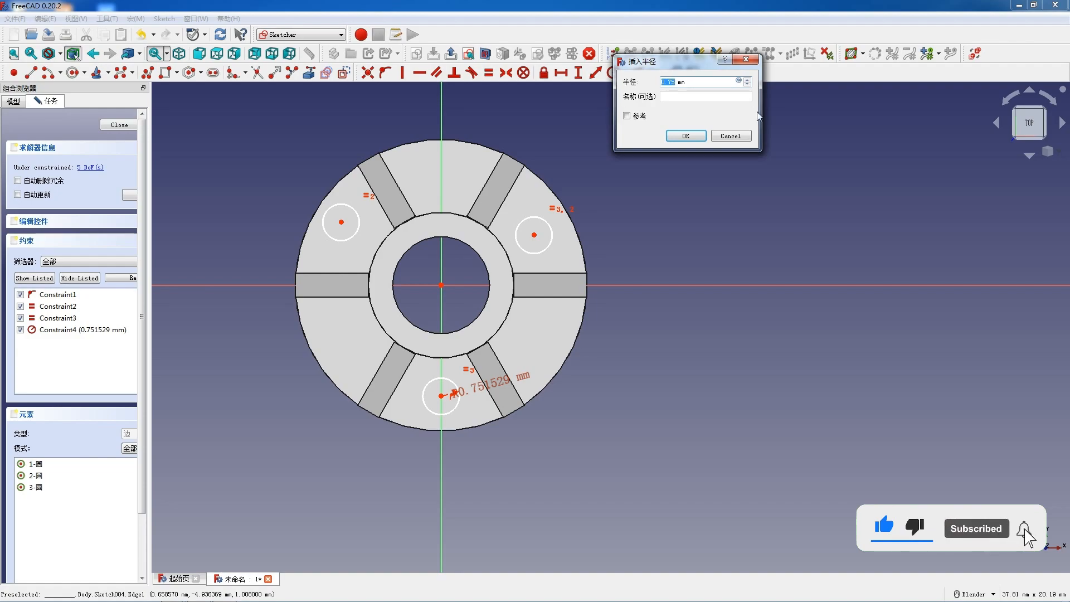
click(730, 136)
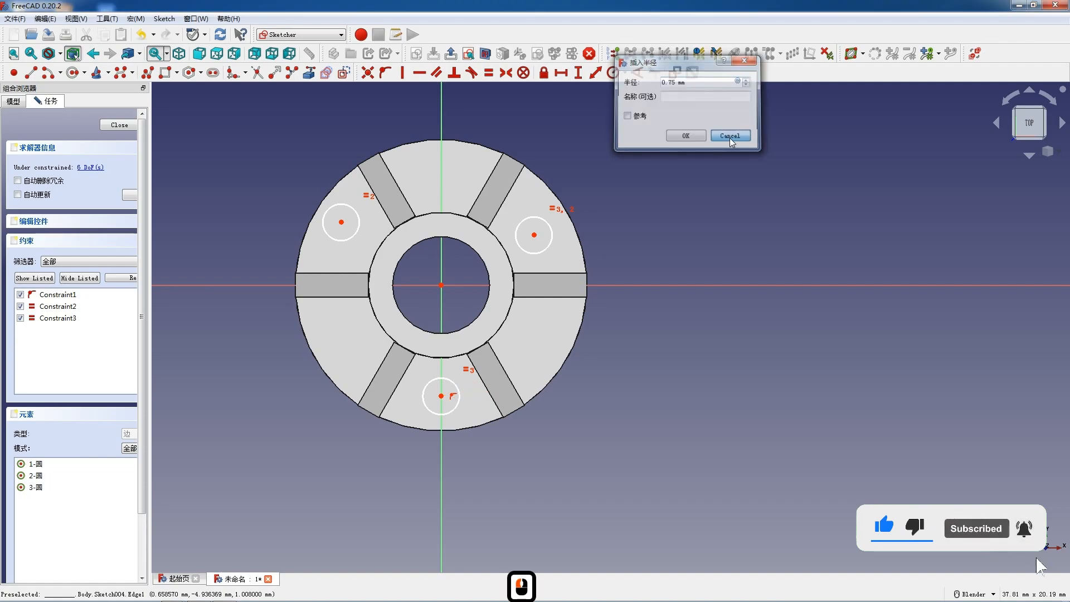
Delete the upper-right and upper-left circles, keeping only the circle on the vertical axis.
click(543, 248)
key(Delete)
click(350, 239)
key(Delete)
Constrain the remaining circle's radius to 0.5 mm.
click(447, 414)
click(615, 76)
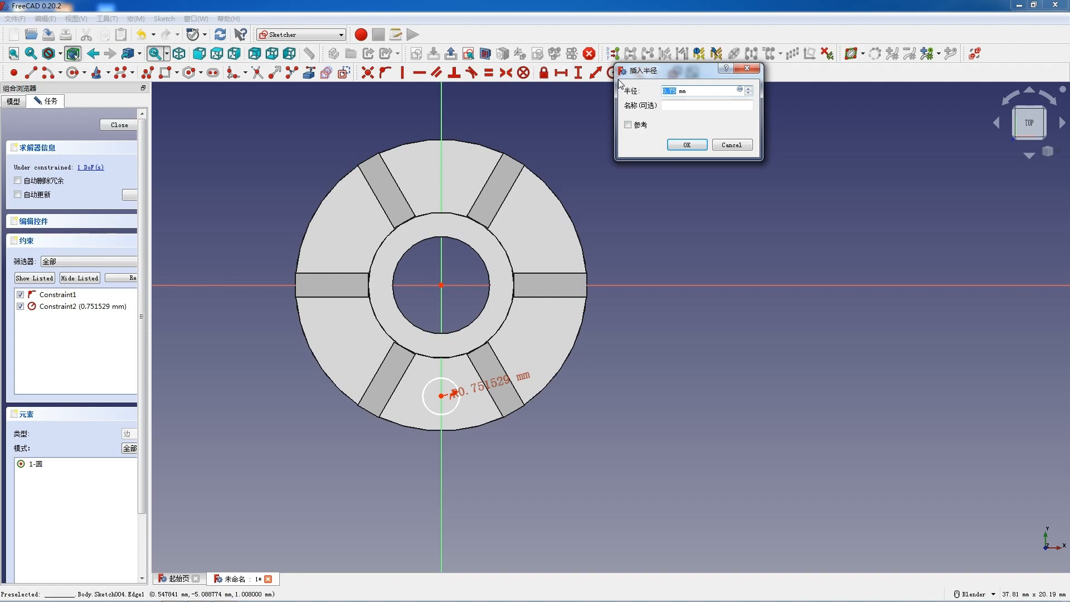
text(0.5)
key(Return)
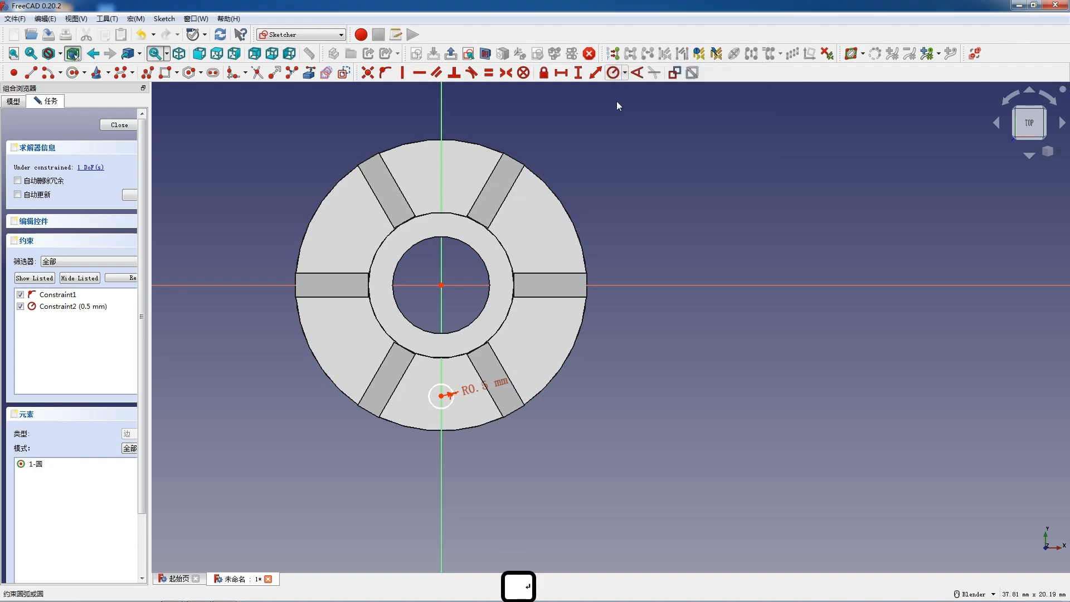
Set the vertical distance between the circle's centre and the origin to 5 mm and close the sketch.
scroll(446, 429, up, 2)
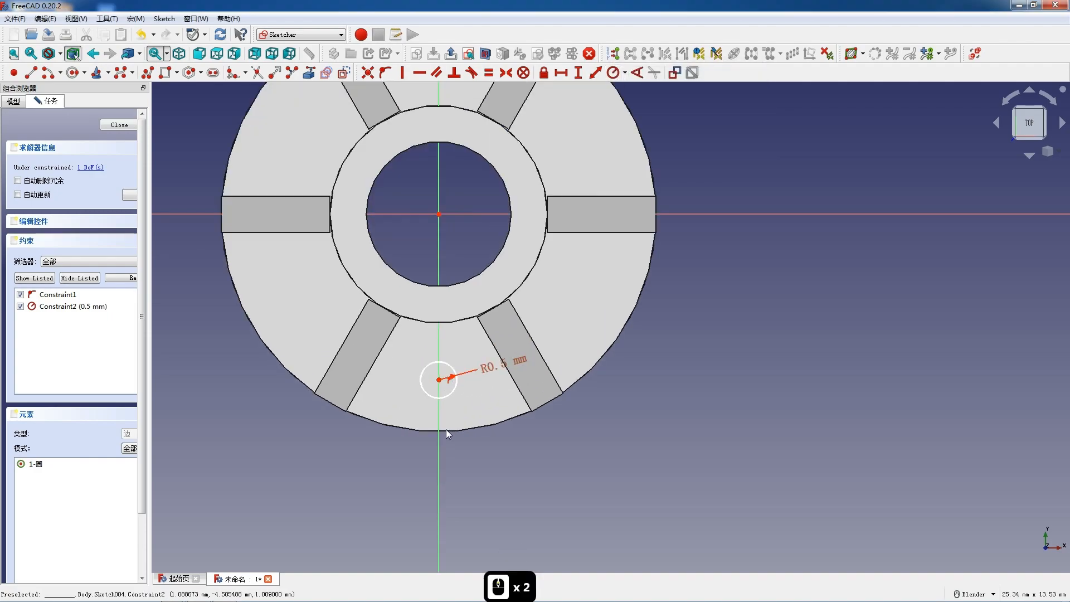
click(438, 380)
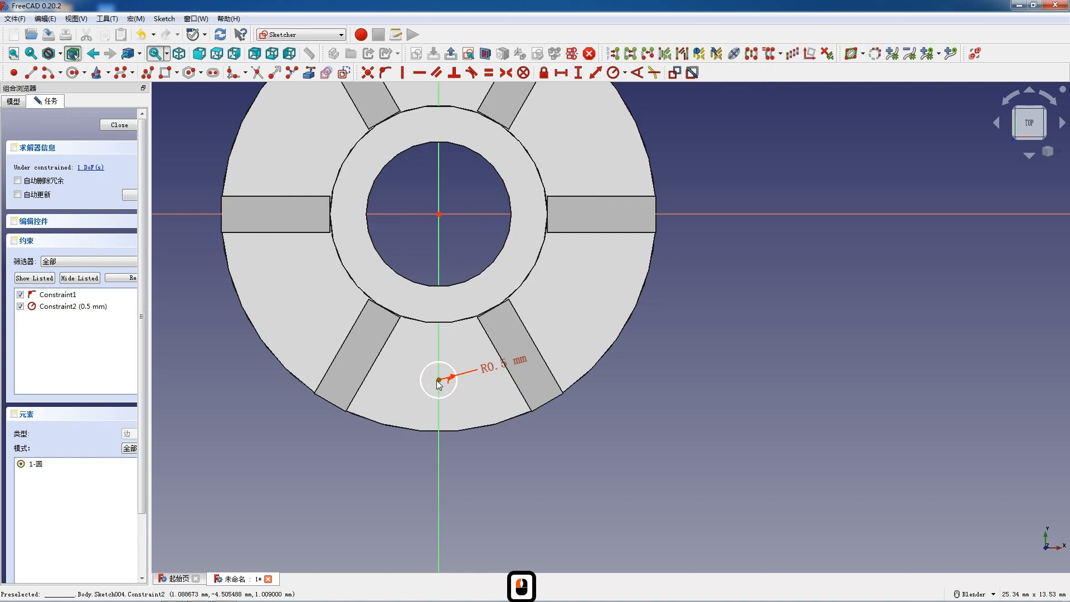
click(438, 214)
text(i)
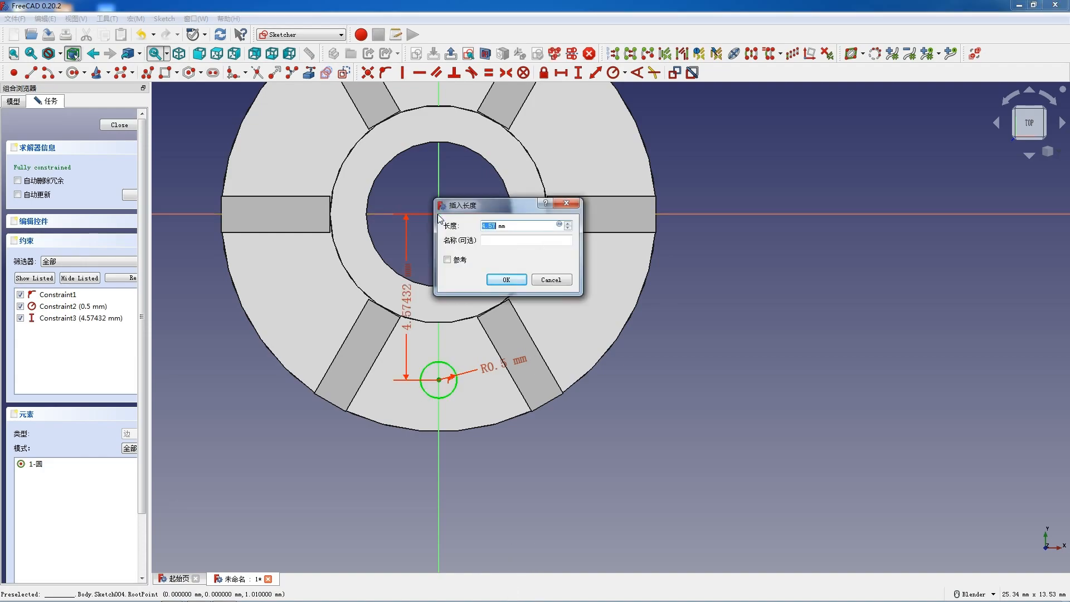
text(5)
key(Return)
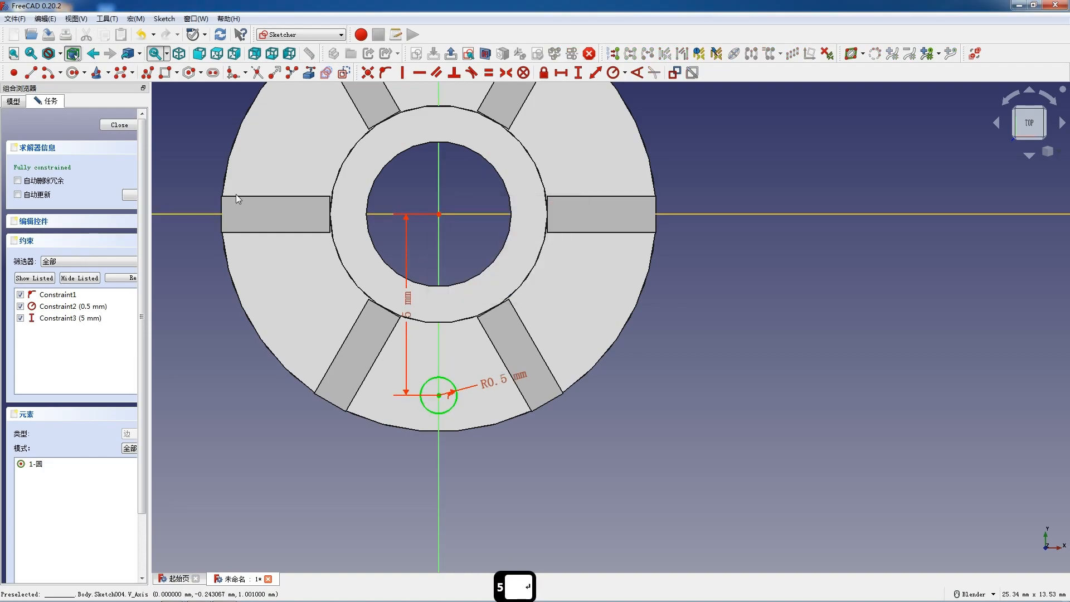
click(112, 125)
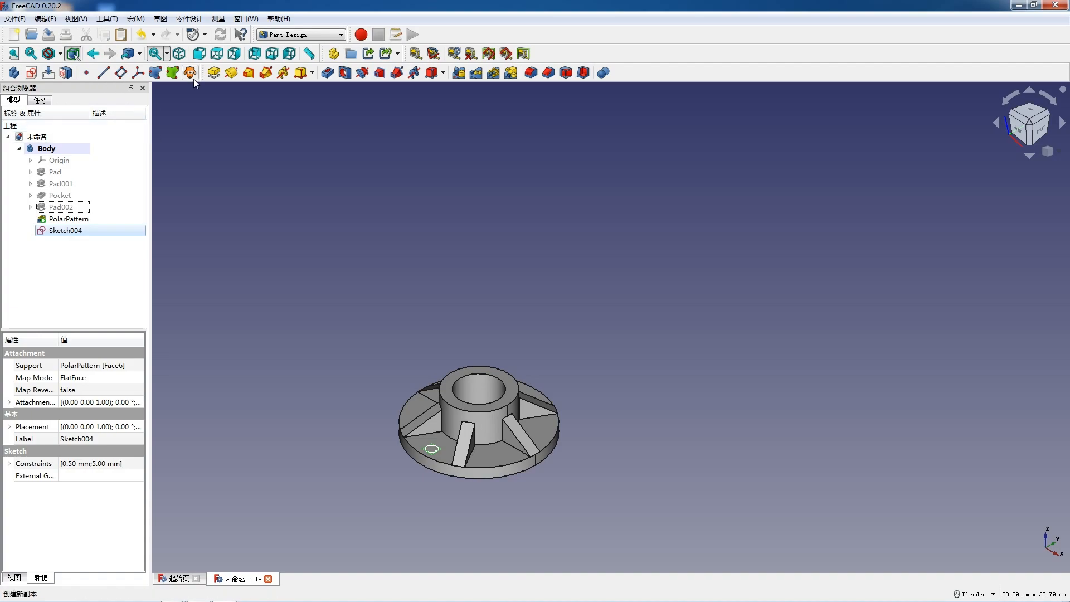
Pad the circle sketch 1 mm to form a small pin on the flange.
click(213, 72)
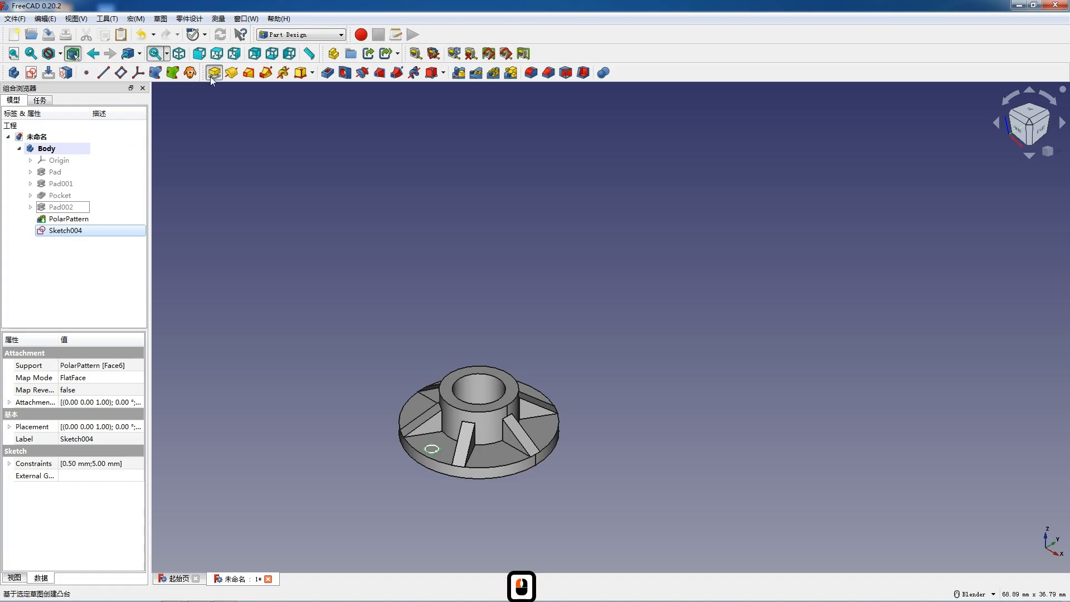
text(1)
key(Return)
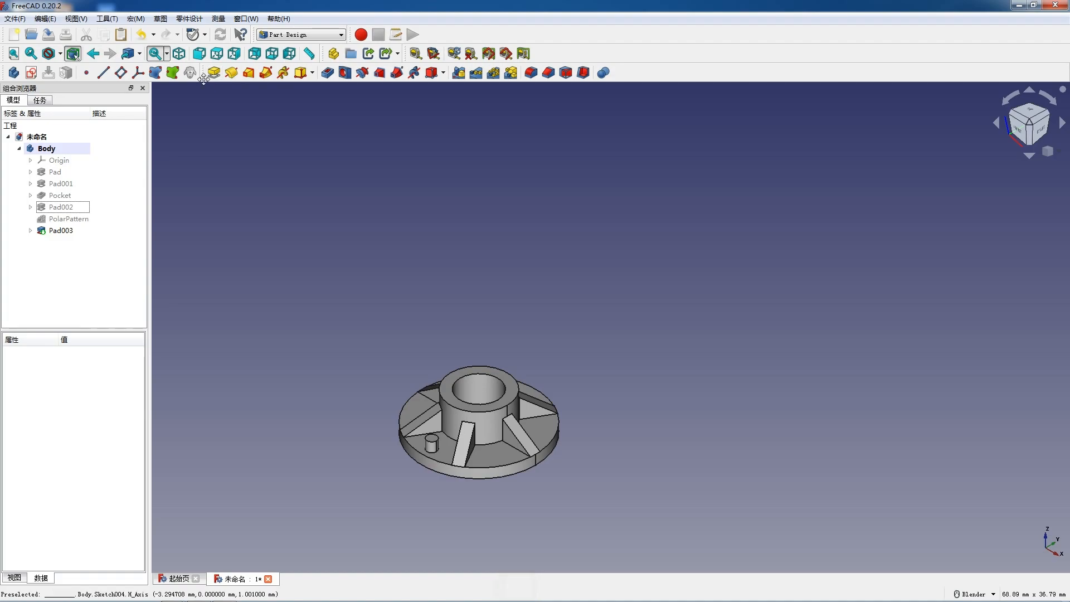
Create a polar pattern of the pin with 3 occurrences over 360° about the normal sketch axis.
click(109, 231)
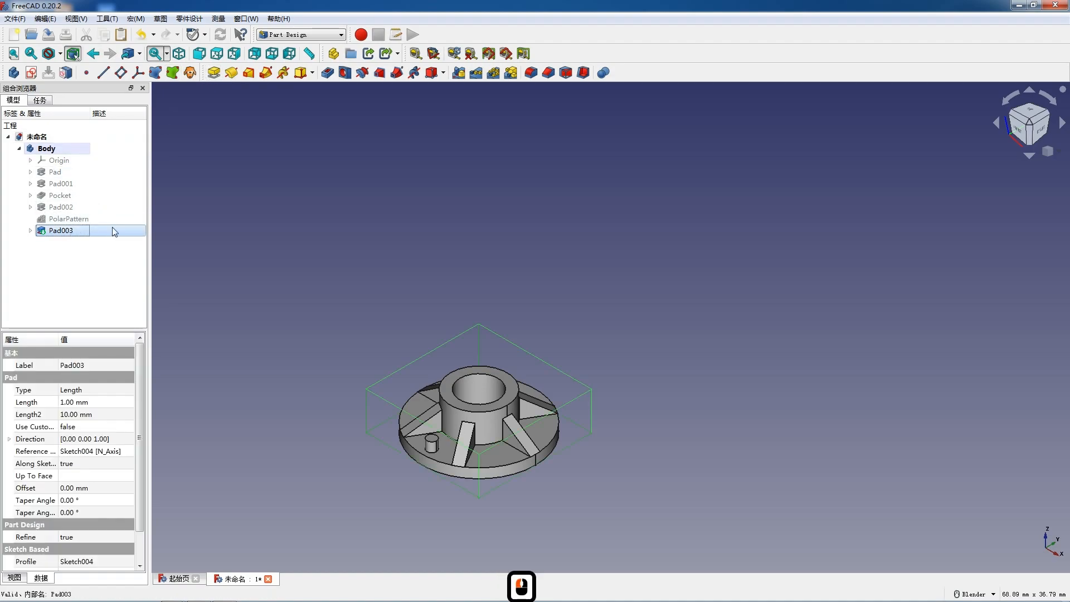
click(495, 75)
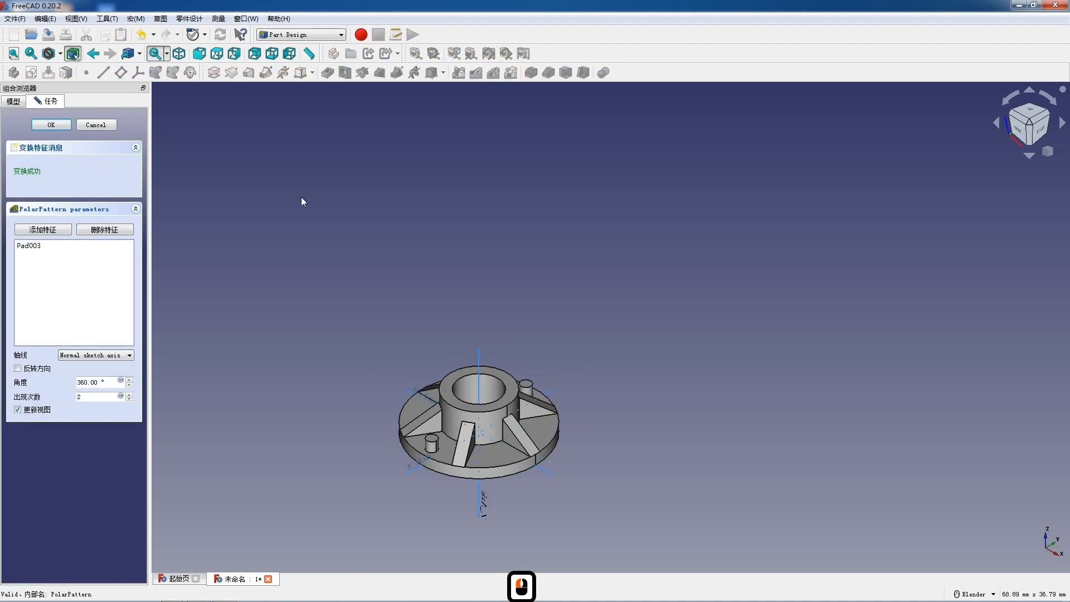
click(130, 394)
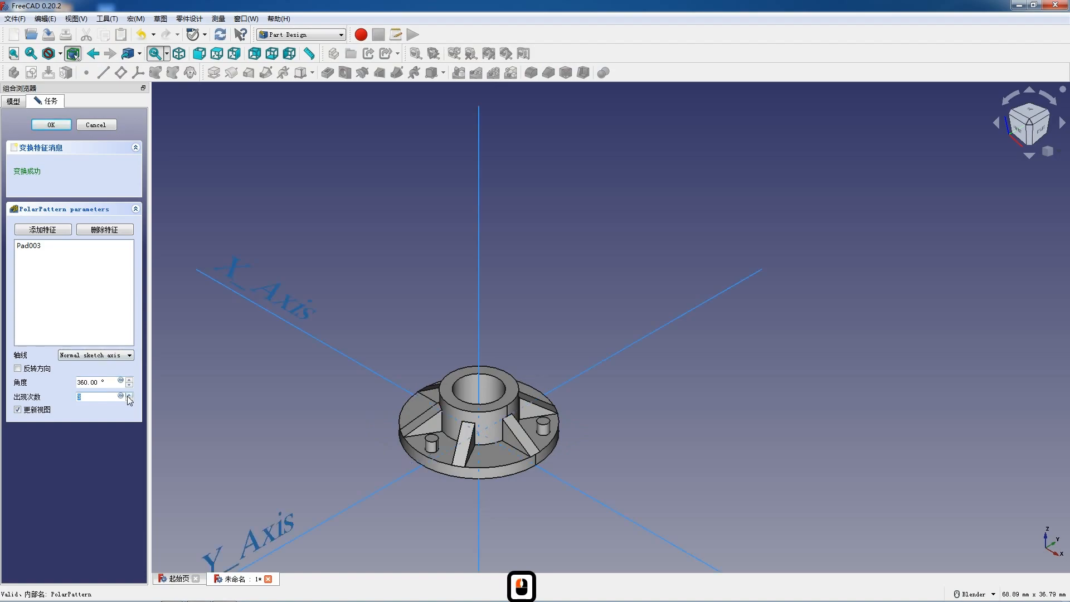
middle_drag(535, 402, 560, 430)
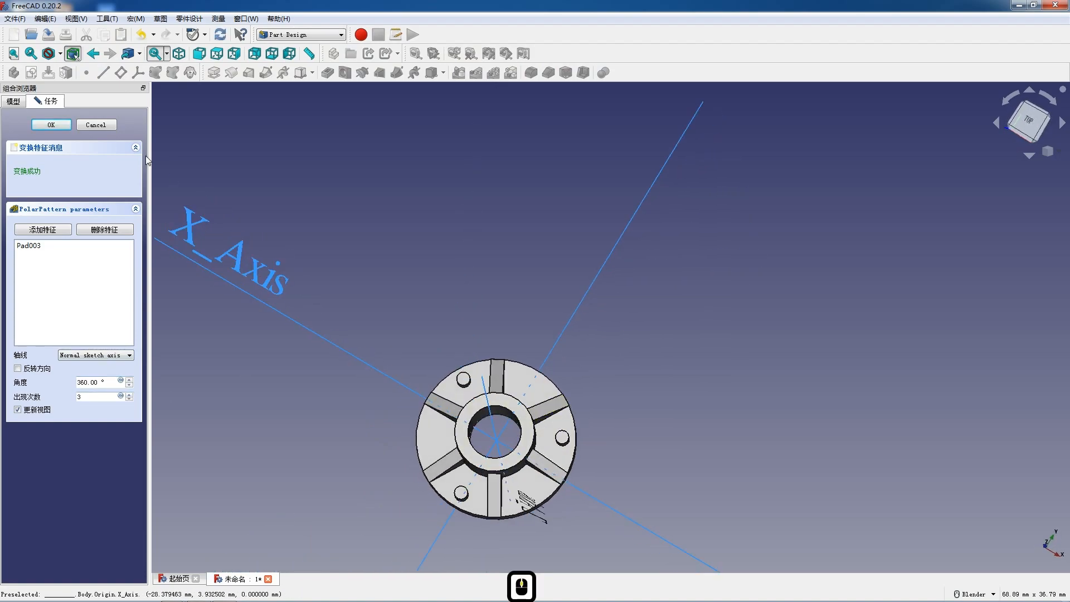
click(51, 125)
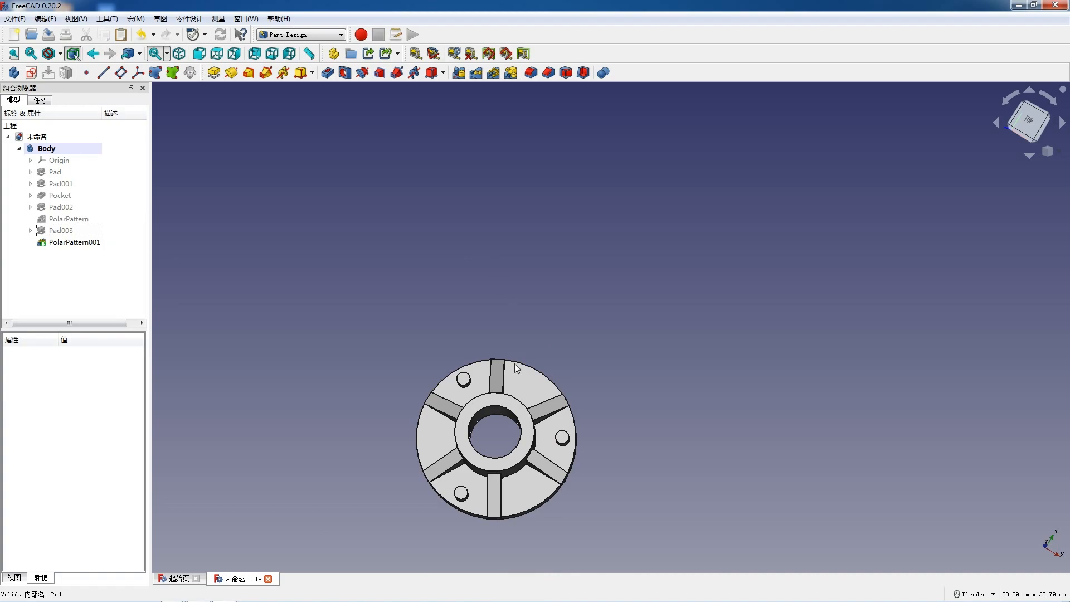
Create a sketch on the flange's top face, using a sector between two ribs that has no pin.
click(528, 384)
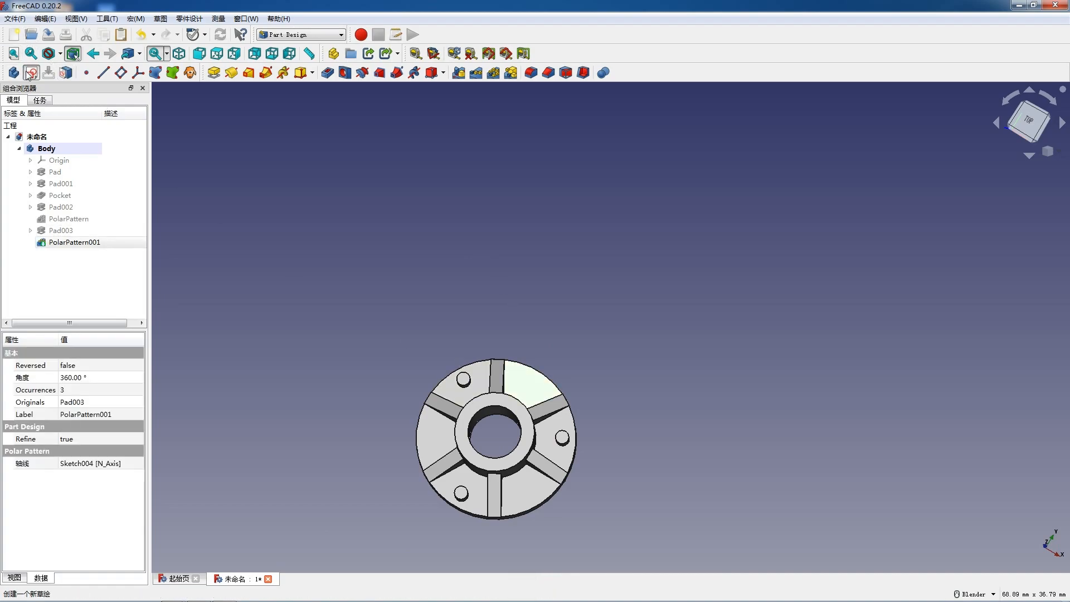
click(31, 73)
scroll(376, 136, down, 3)
scroll(489, 310, up, 8)
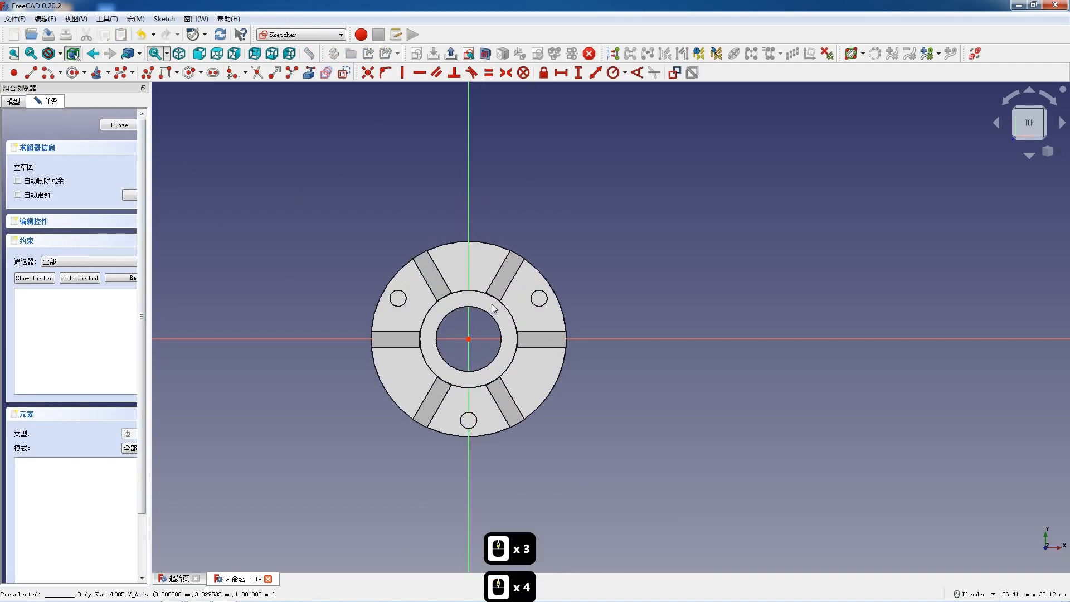
Draw a circle centred on the vertical axis between the upper two ribs and set its radius to 0.5 mm.
click(73, 72)
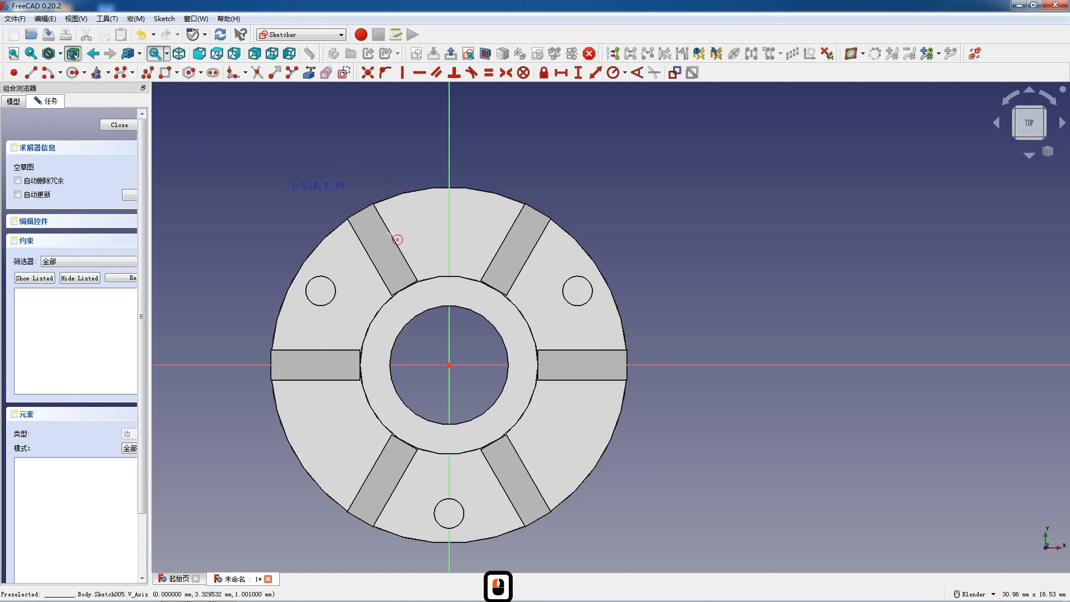
click(449, 243)
click(458, 244)
key(Escape)
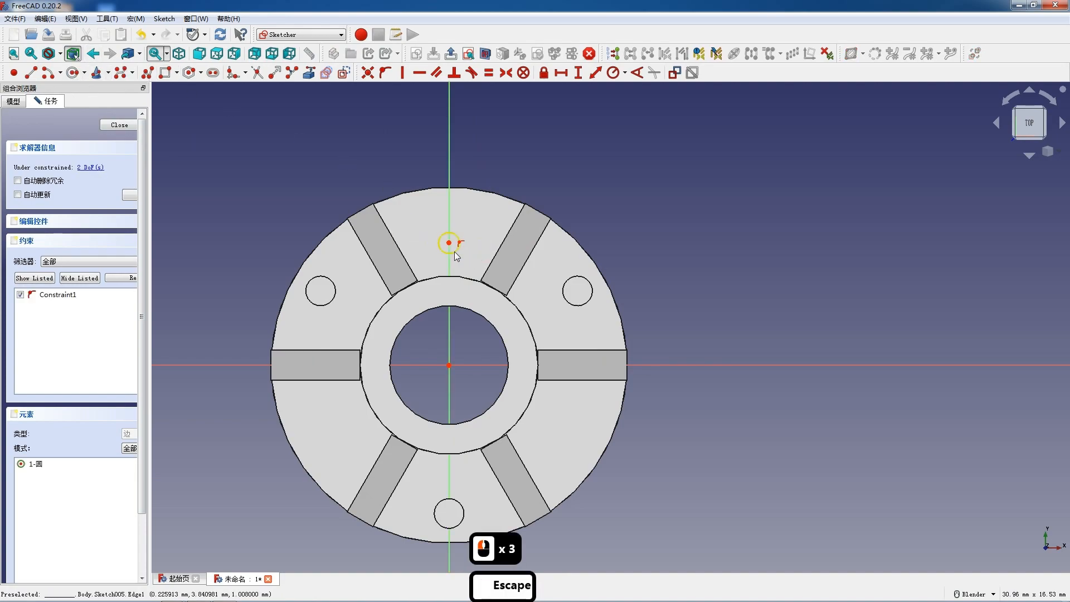
click(613, 74)
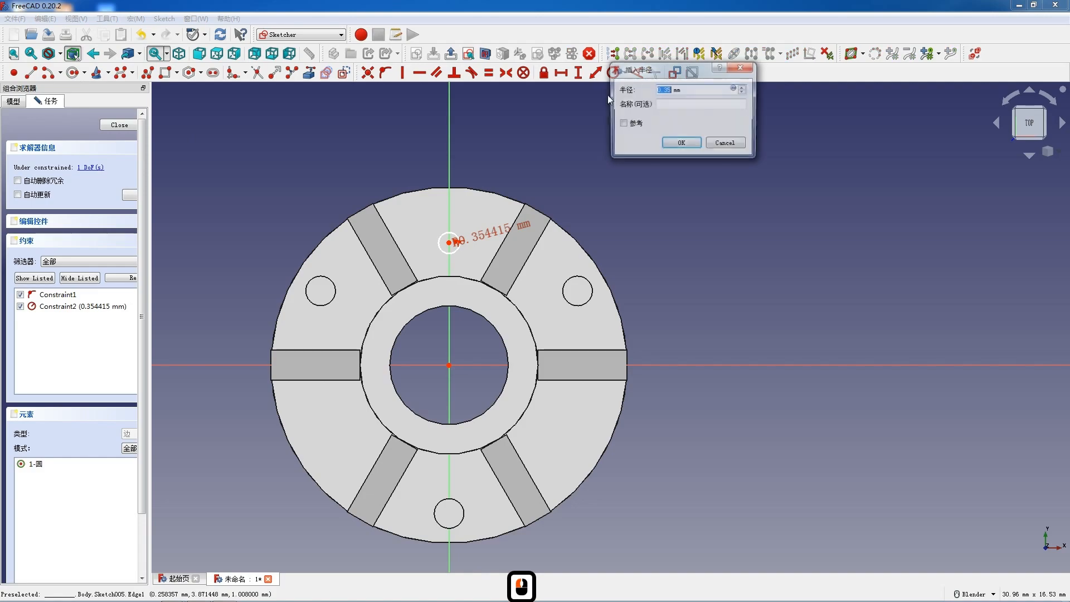
text(0.5)
key(Return)
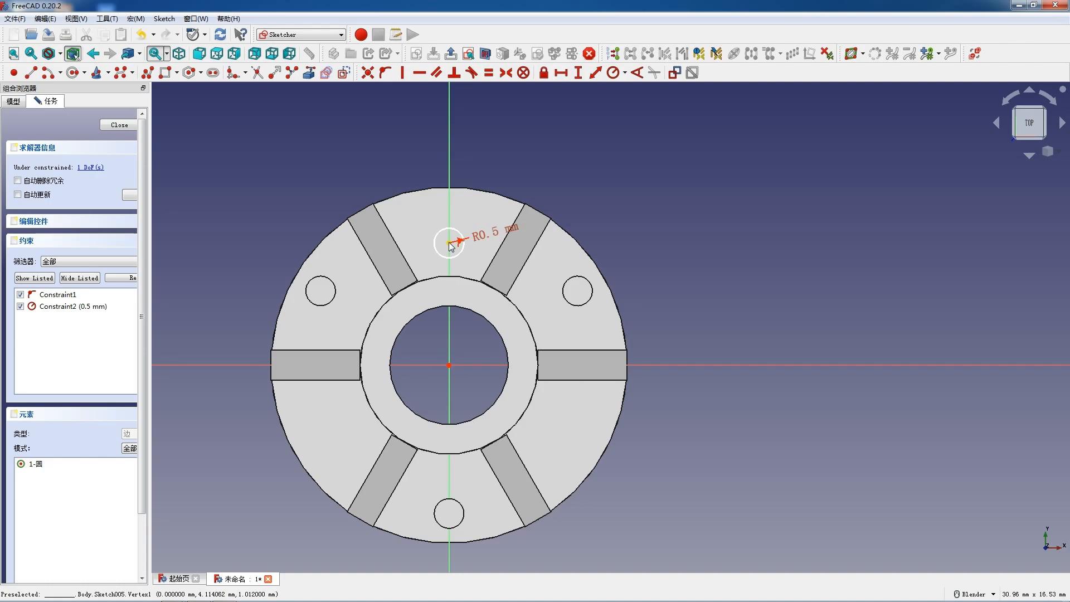
Draw a circle centred on the origin, set its radius to 4 mm, and convert it to construction geometry.
click(73, 72)
click(453, 363)
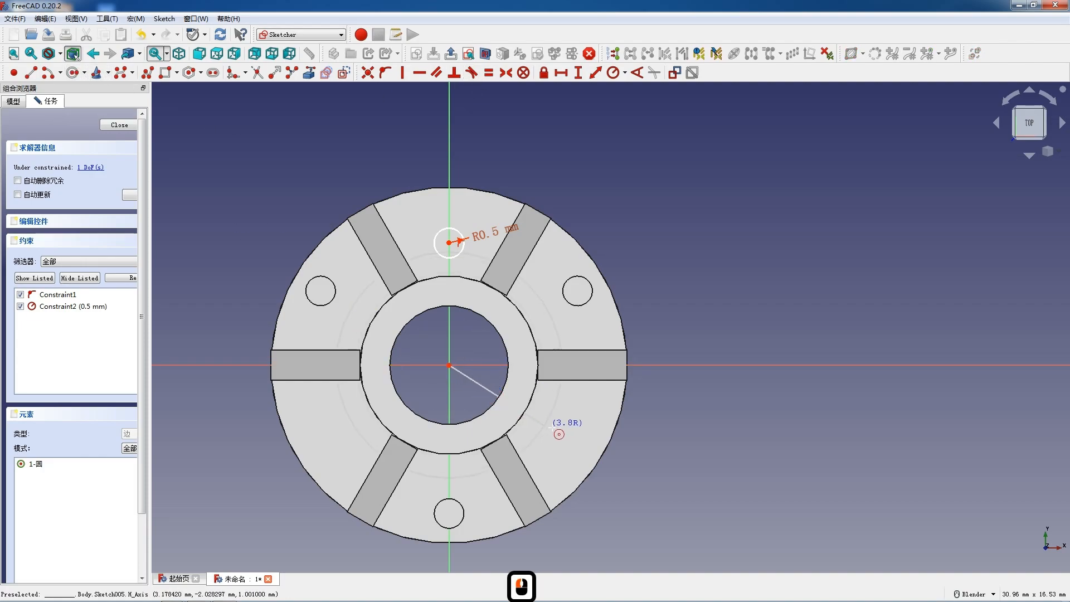
click(556, 425)
key(Escape)
click(544, 292)
click(613, 73)
text(4)
key(Return)
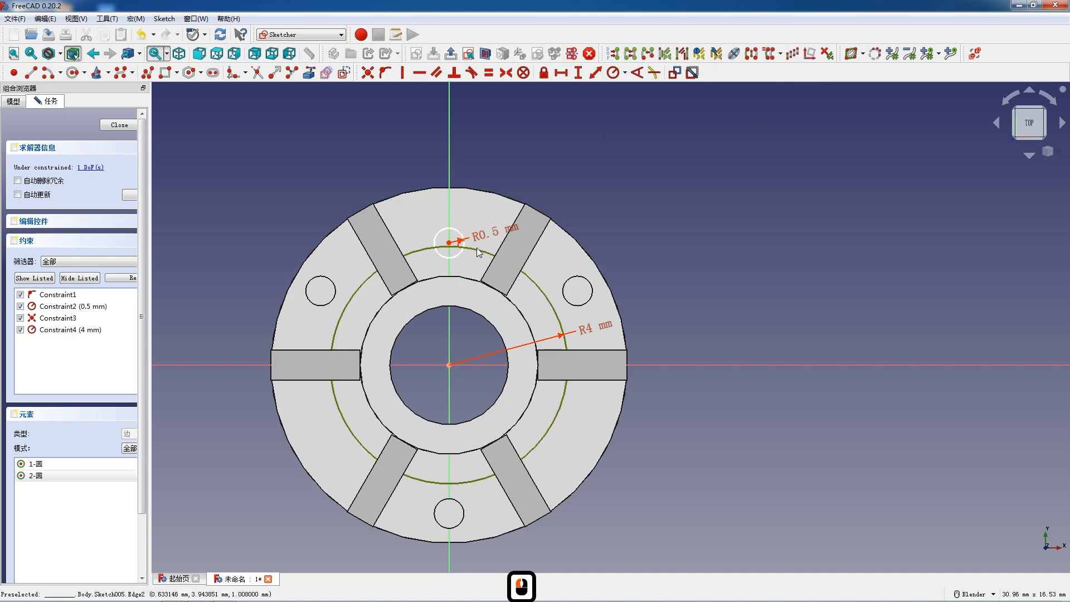
click(344, 73)
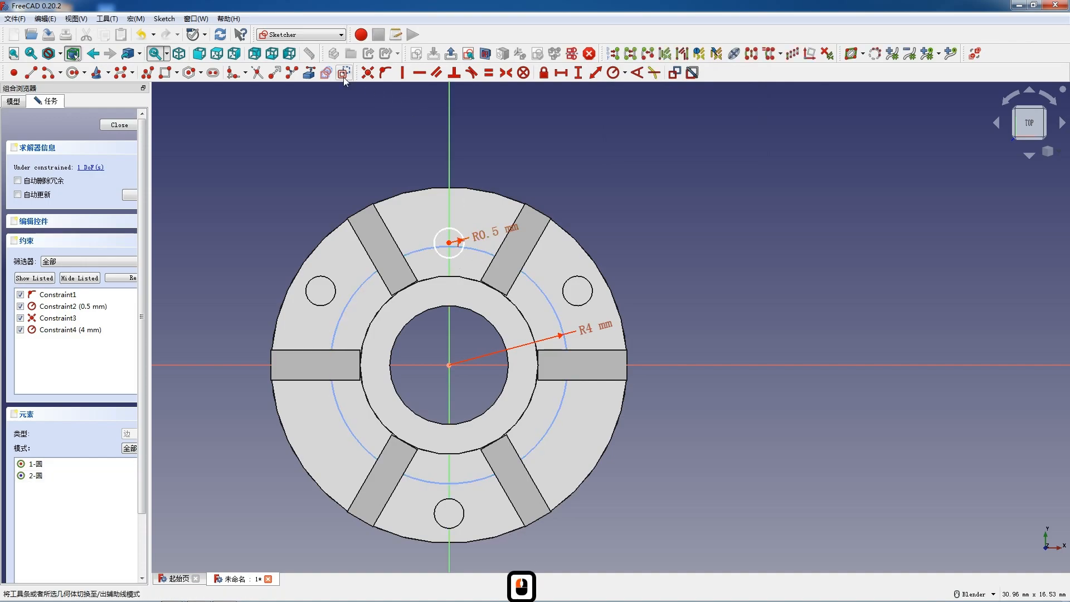
Constrain the small circle's centre onto the construction circle and close the sketch.
click(449, 243)
click(449, 249)
key(o)
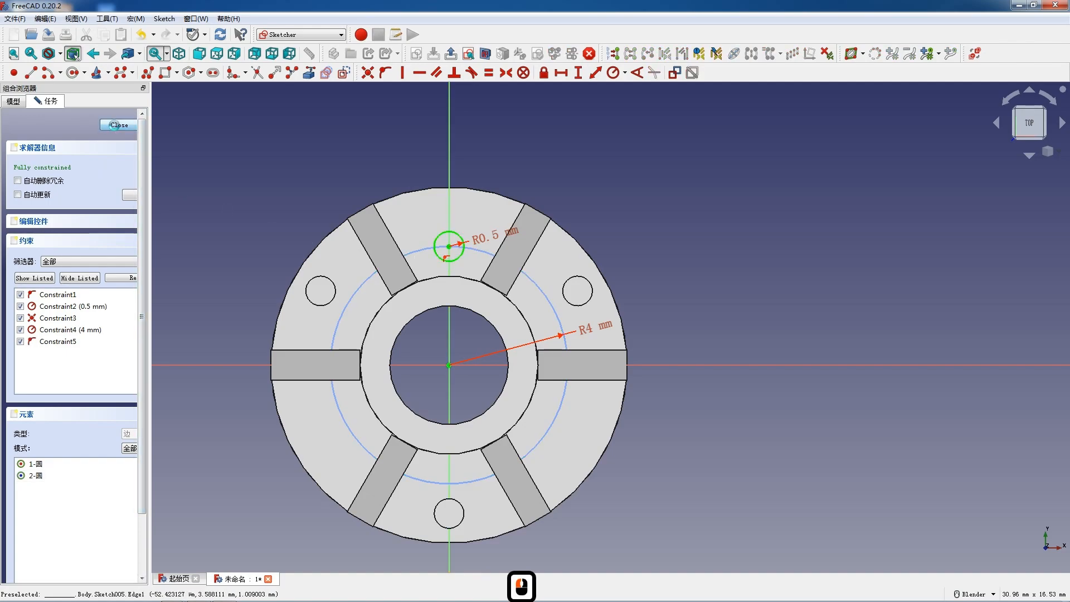
click(115, 125)
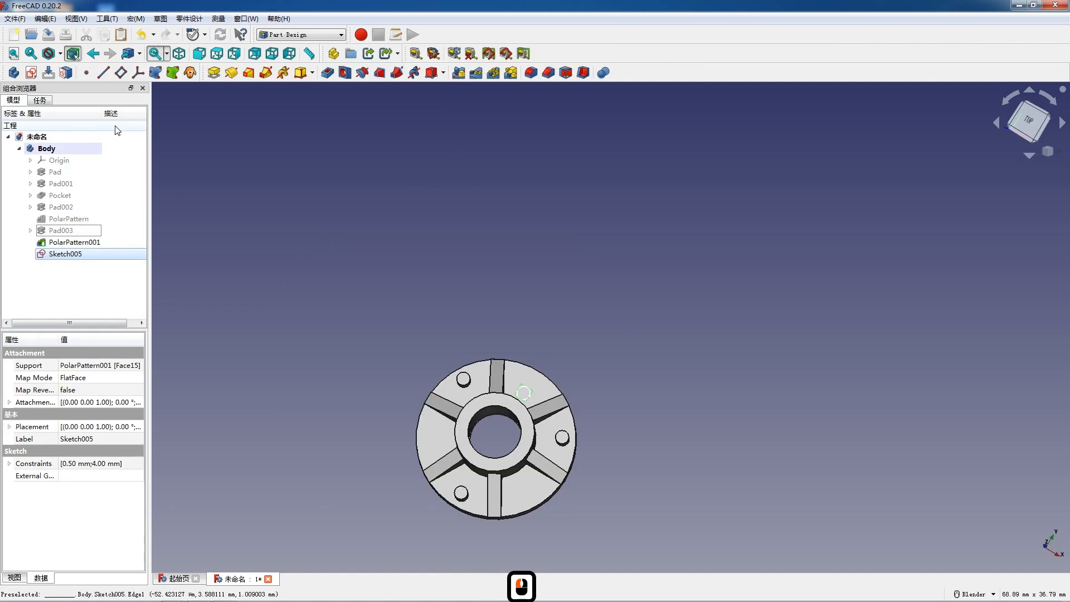
Pocket the small circle 5 mm through the flange and polar-pattern the hole to 3 occurrences over 360° about the sketch normal.
click(328, 73)
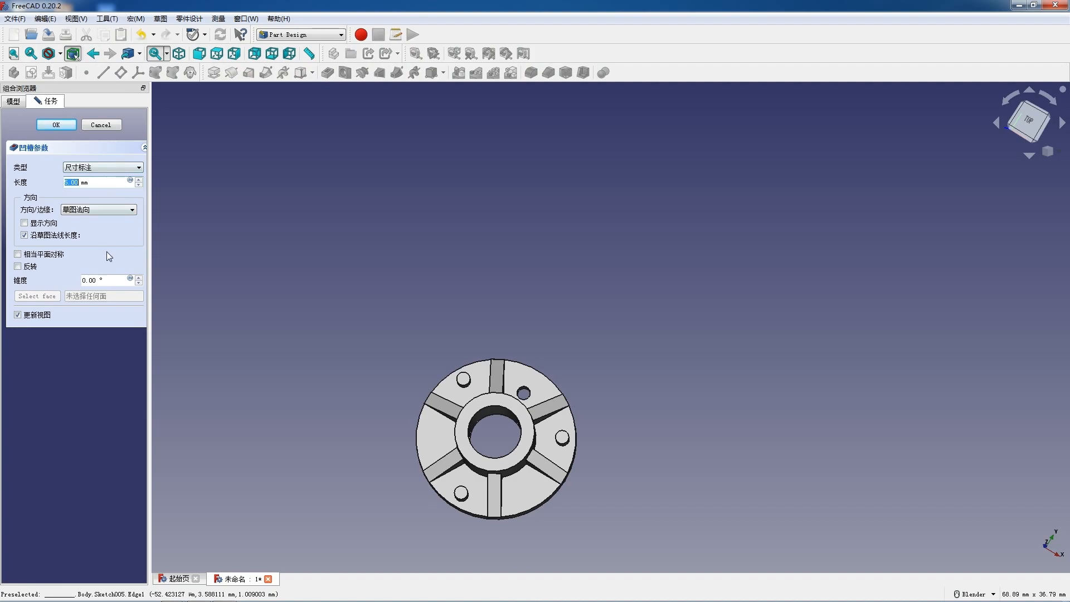
click(54, 129)
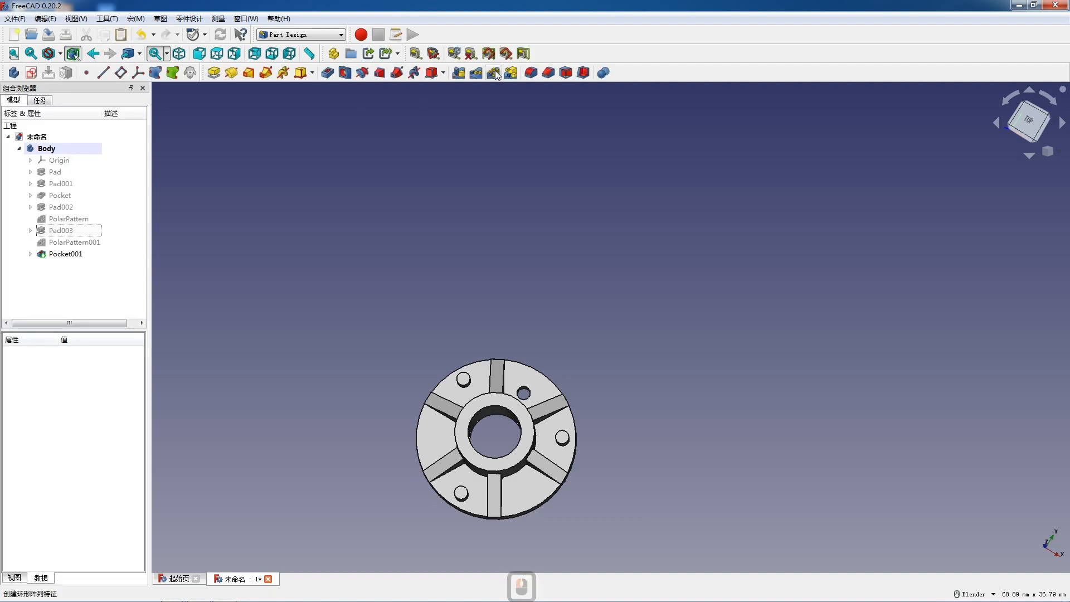
click(493, 72)
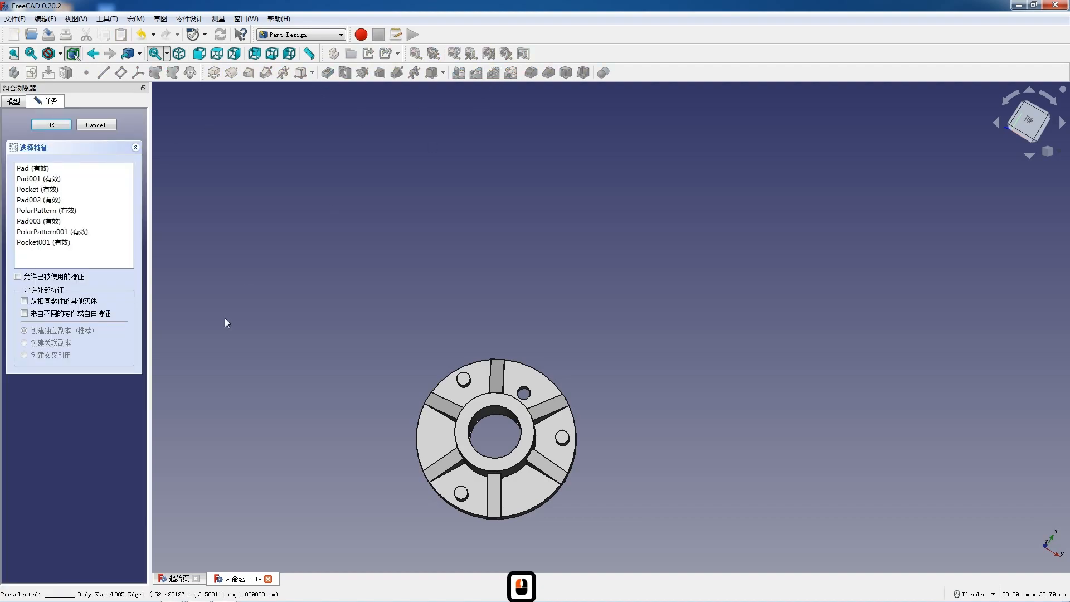
click(97, 124)
click(66, 254)
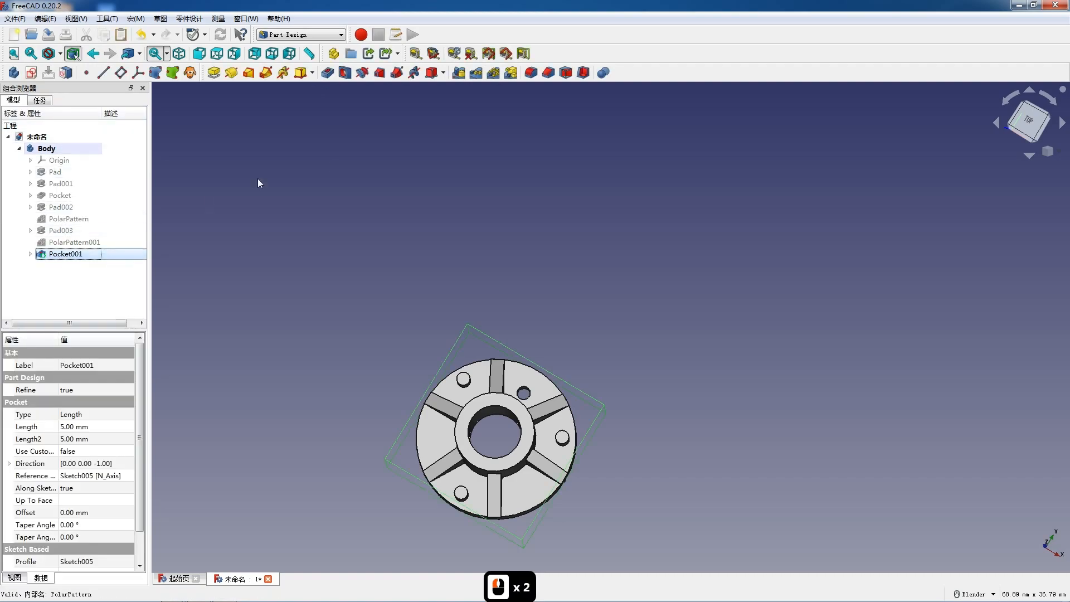
click(492, 73)
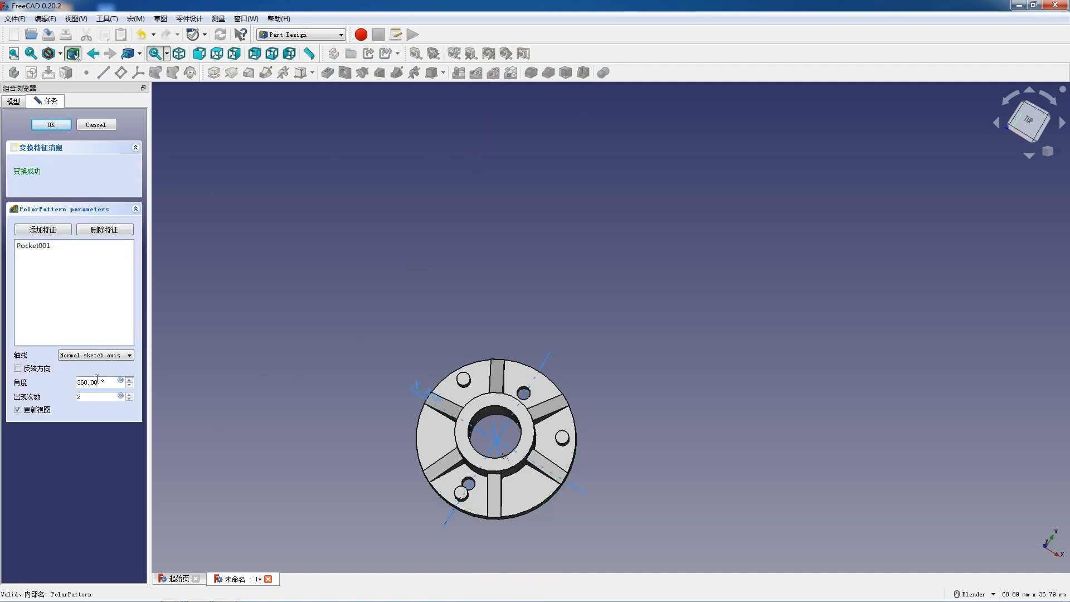
click(127, 393)
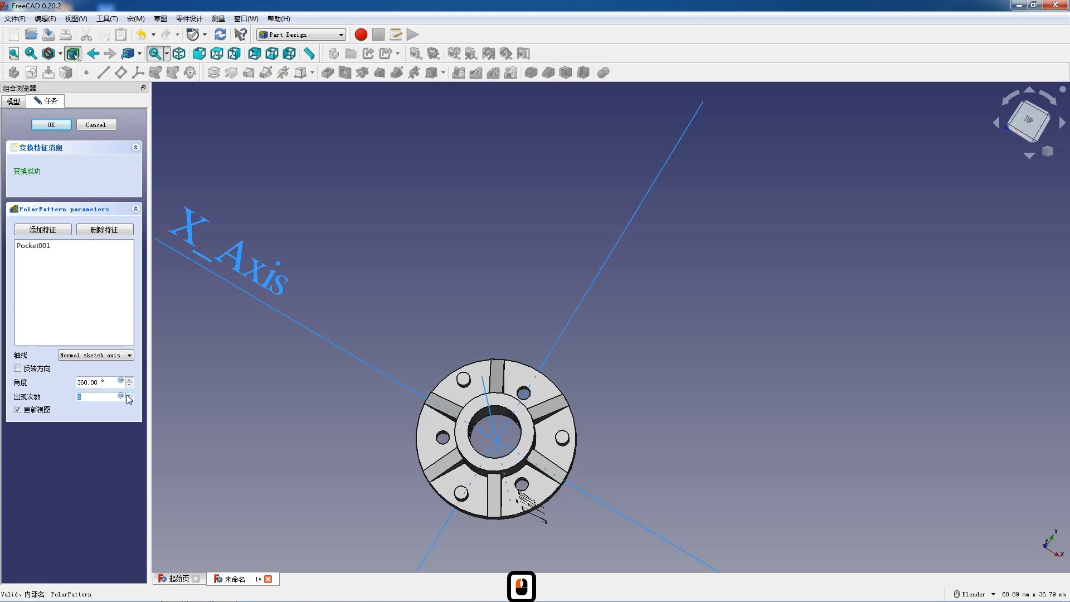
click(48, 129)
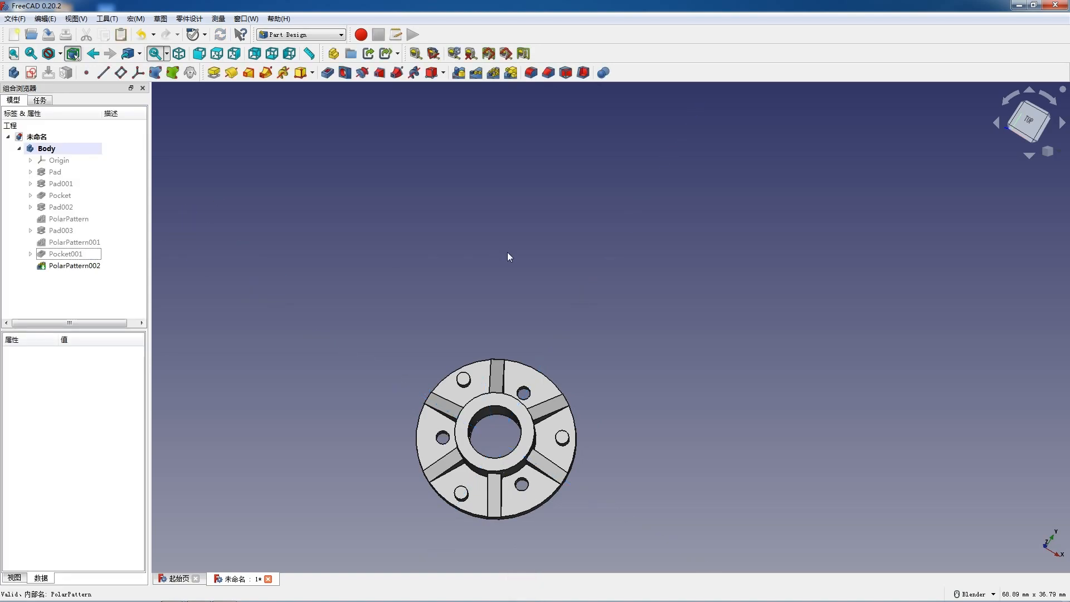
Orient the model to the standard front view and switch to the TechDraw workbench.
scroll(507, 252, down, 1)
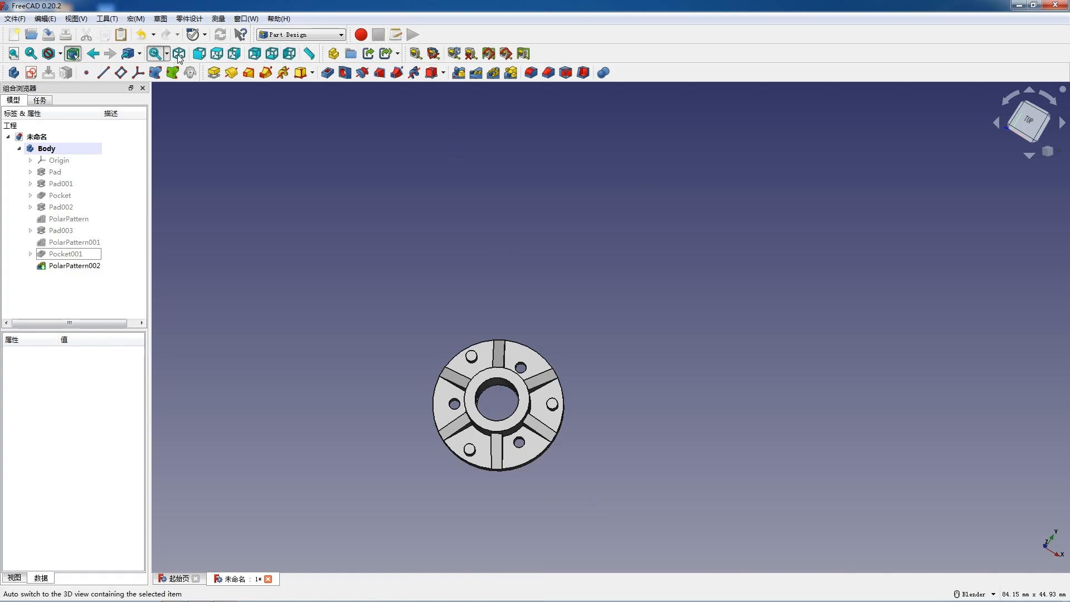
click(179, 53)
scroll(504, 357, up, 3)
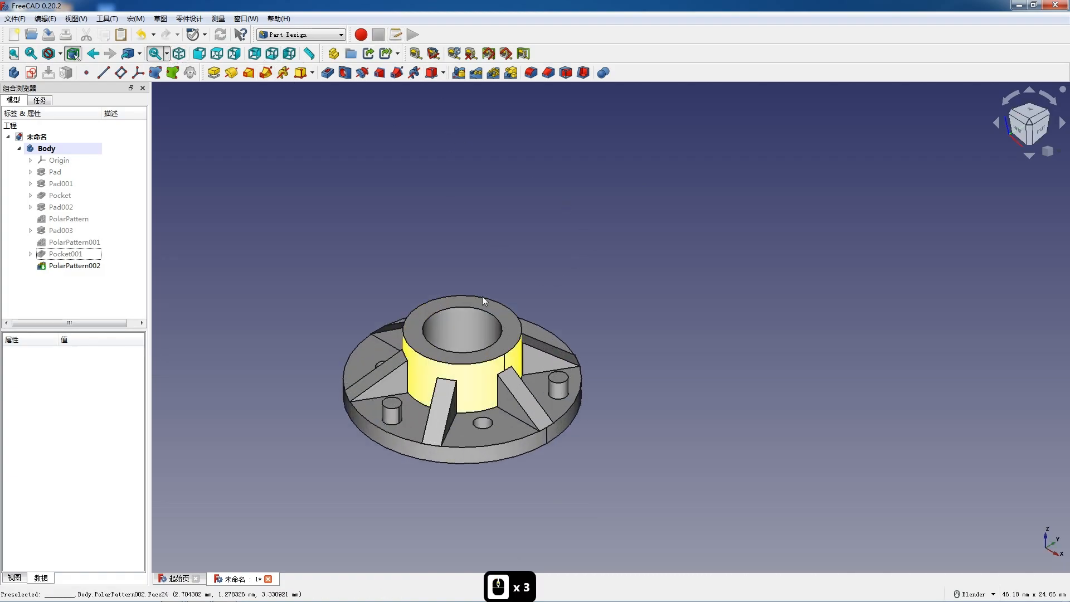
click(199, 54)
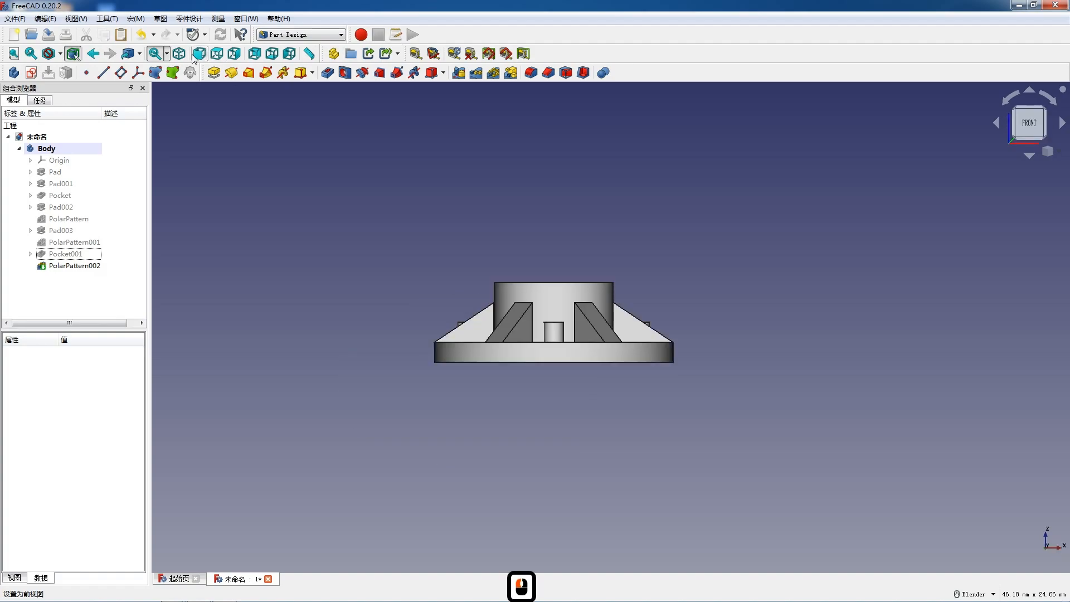
click(307, 35)
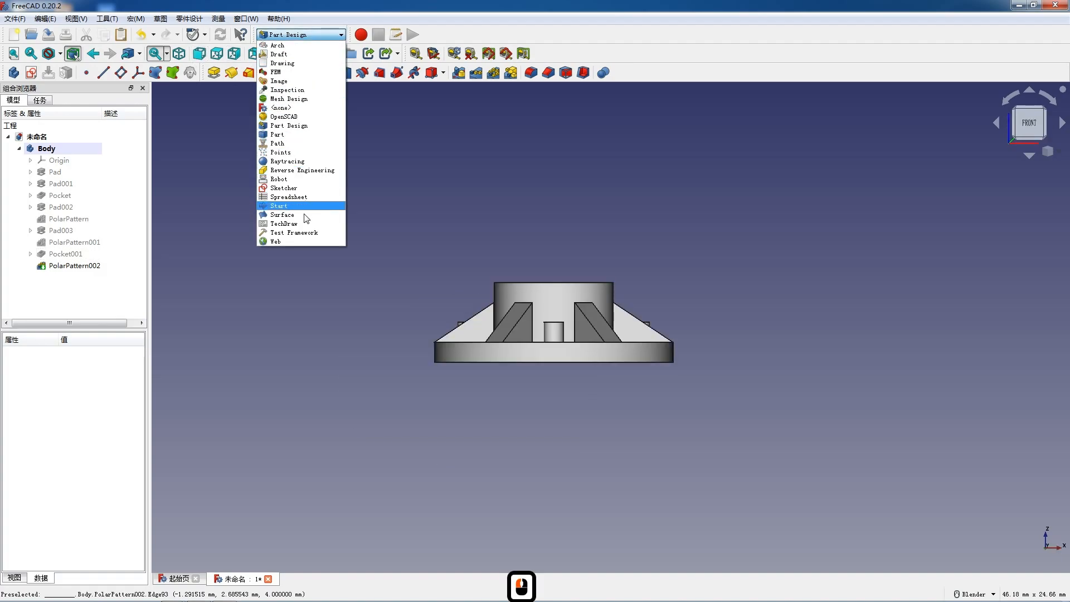
click(301, 224)
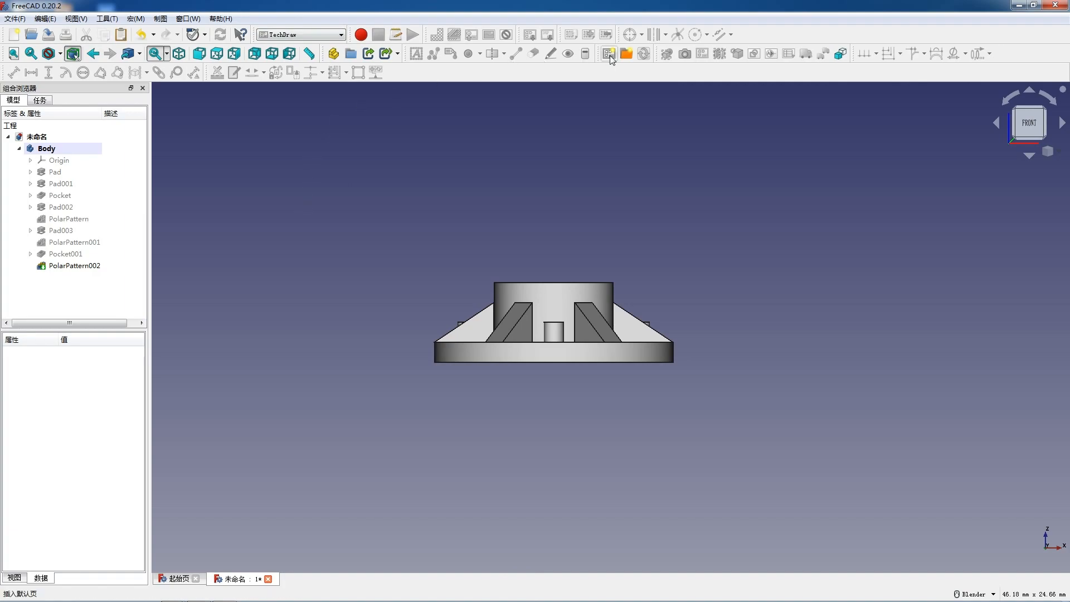
Insert a drawing page using a template from the 大师之路Master's Path_图框_横版 folder inside 大师之路Master's Path_图框_zh_CN.
click(626, 53)
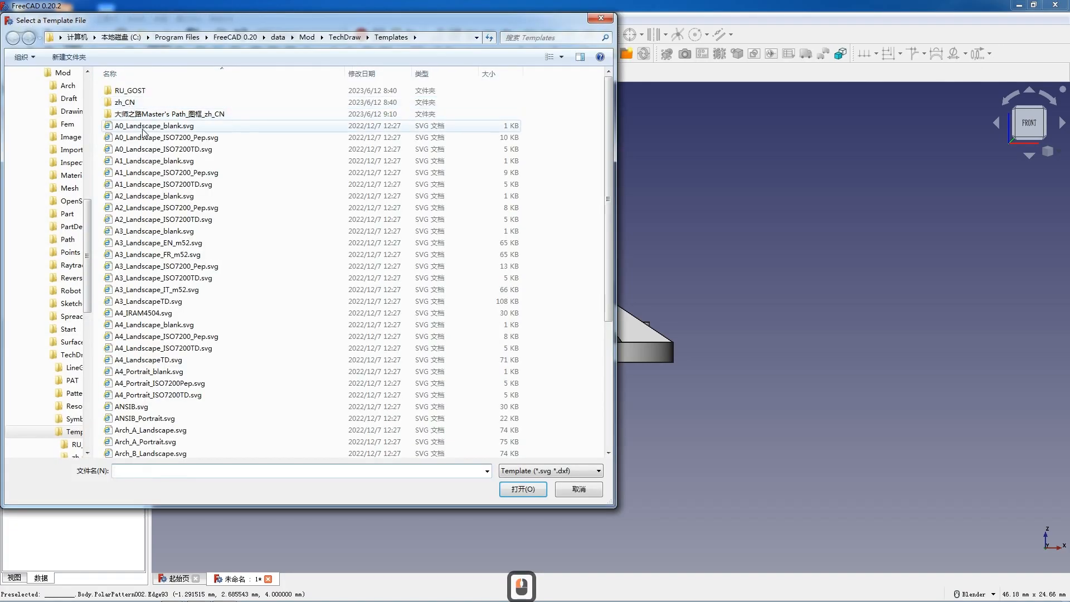
double_click(142, 114)
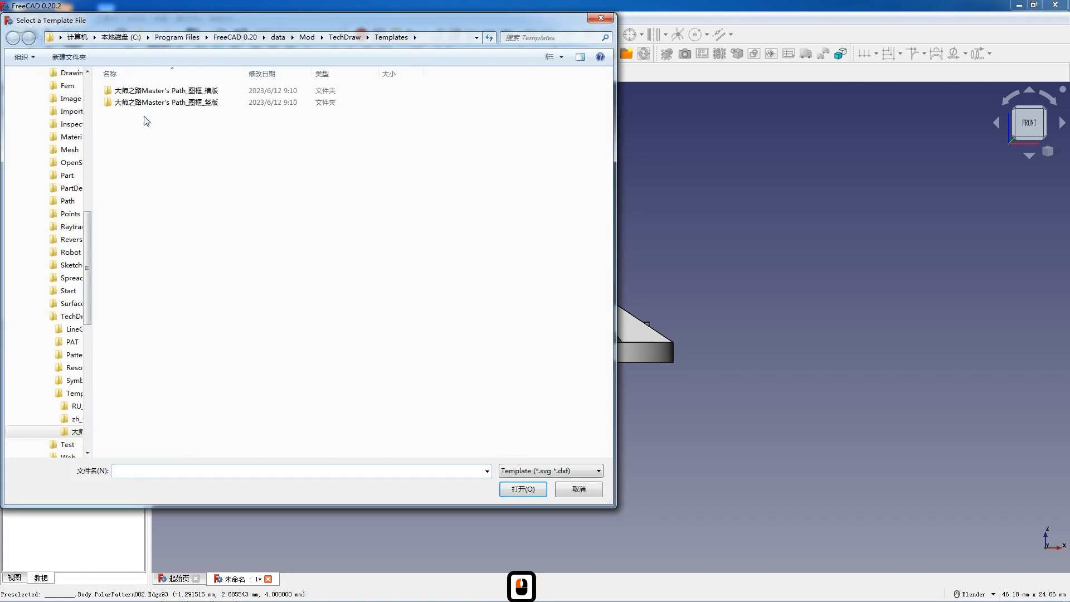
double_click(141, 90)
double_click(149, 136)
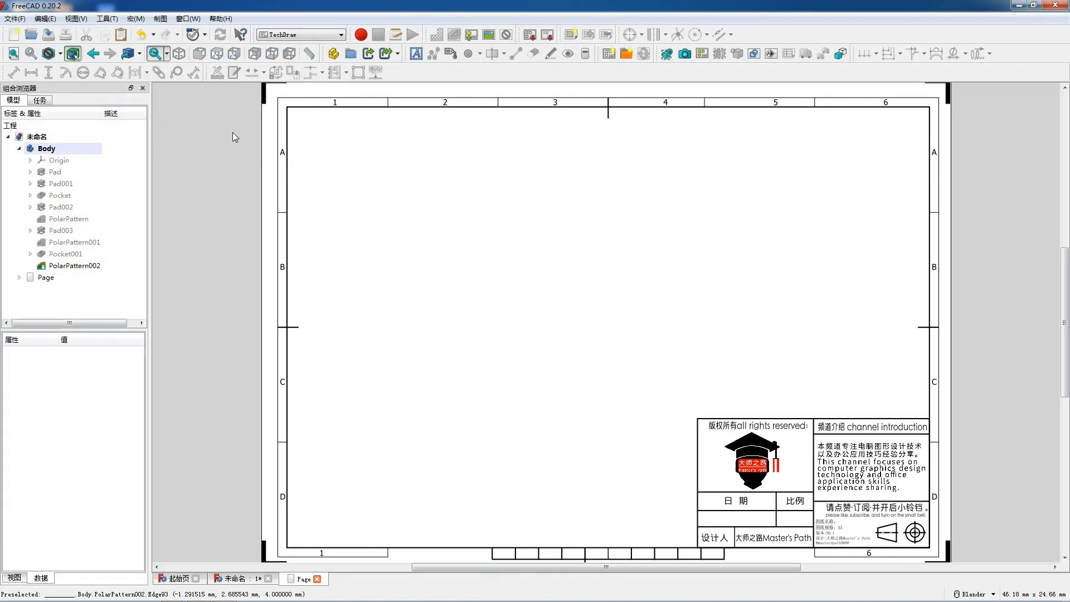
Start a projection group of the Body on the page and place its Front view in the sheet's upper-left area.
click(60, 147)
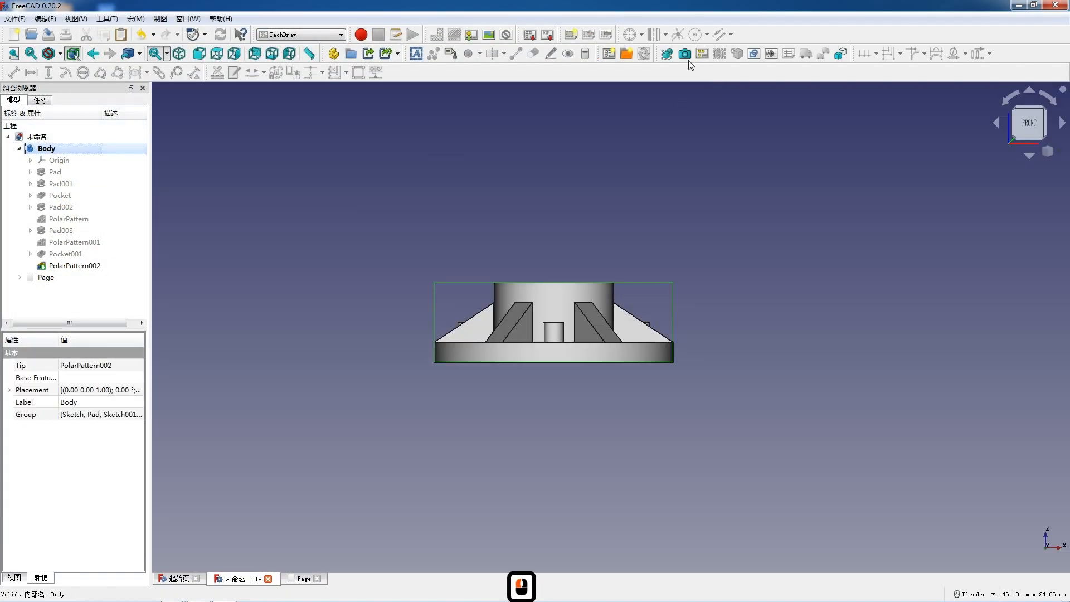
click(702, 53)
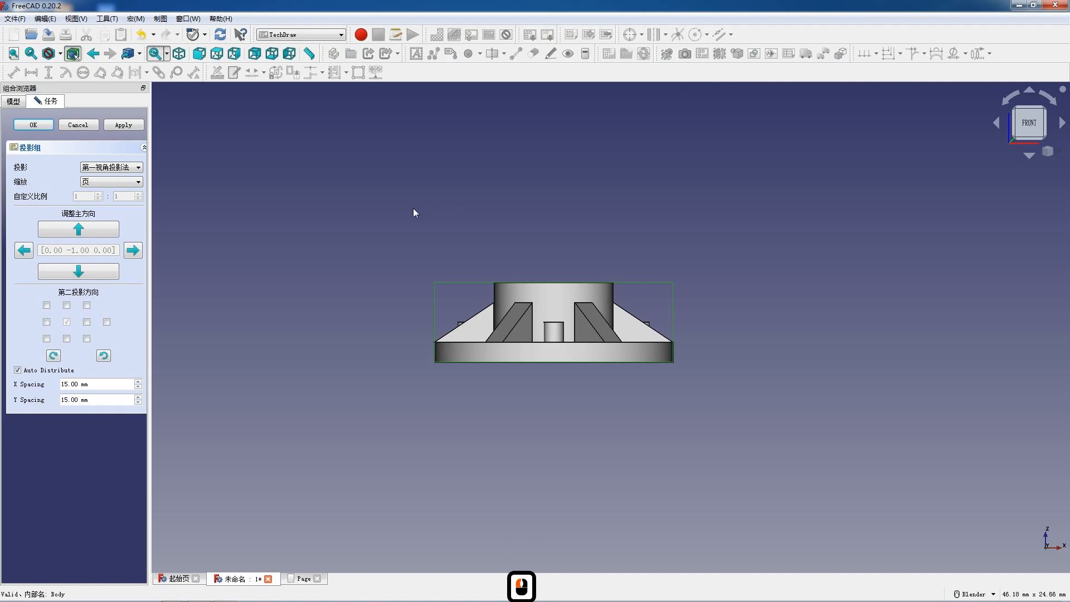
click(13, 102)
double_click(56, 280)
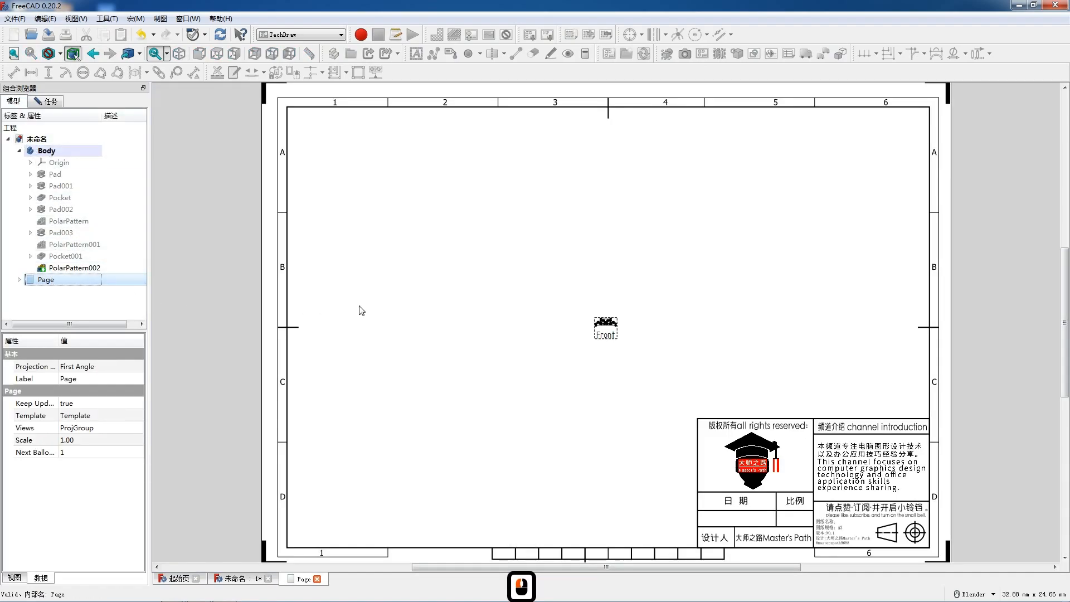
scroll(635, 343, up, 3)
mouse_move(595, 338)
mouse_down()
mouse_move(359, 259)
mouse_move(350, 231)
mouse_up()
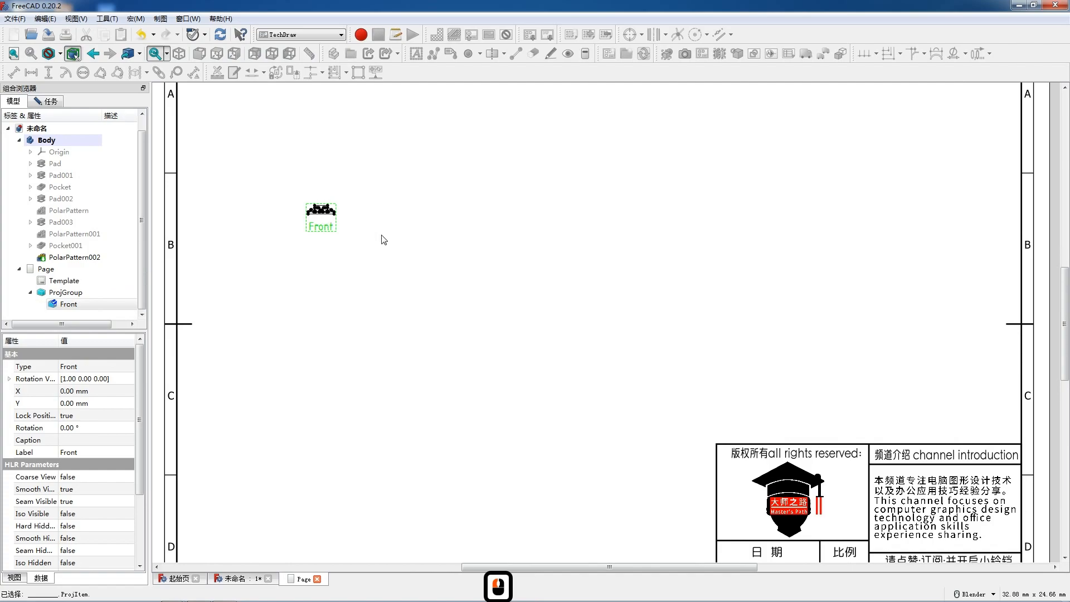
scroll(350, 231, down, 4)
Set the projection group's scale to custom with a ratio of 10:1.
click(55, 104)
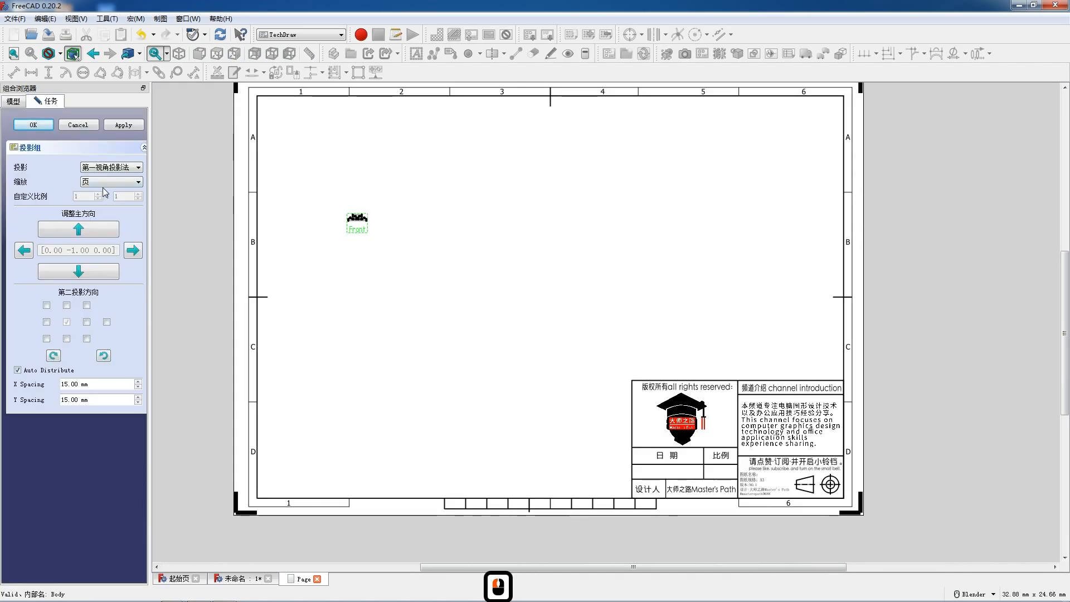
click(105, 182)
click(105, 202)
click(98, 194)
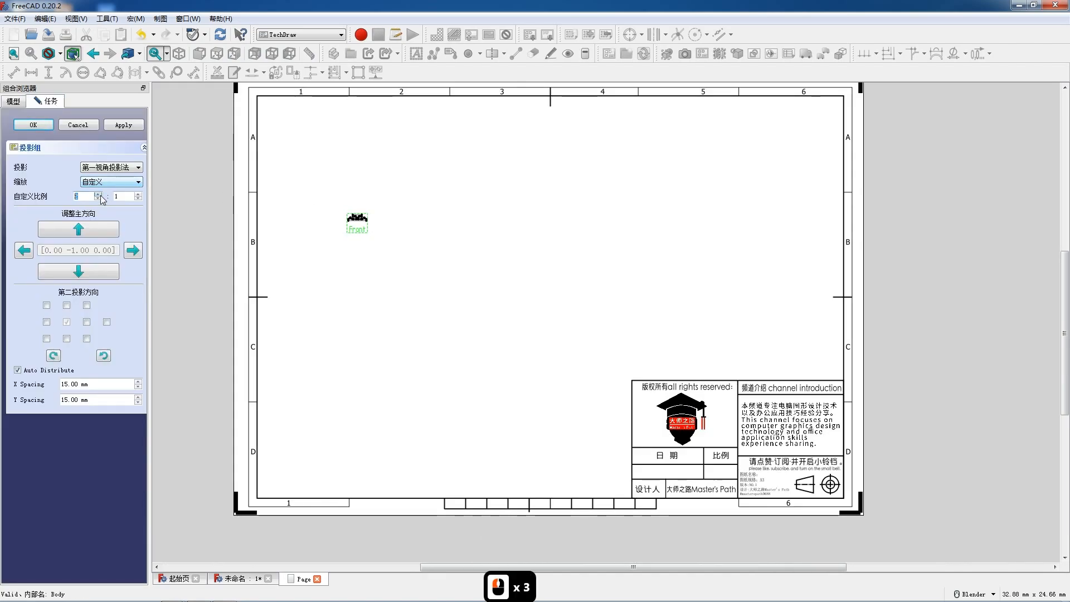
click(99, 194)
click(99, 194)
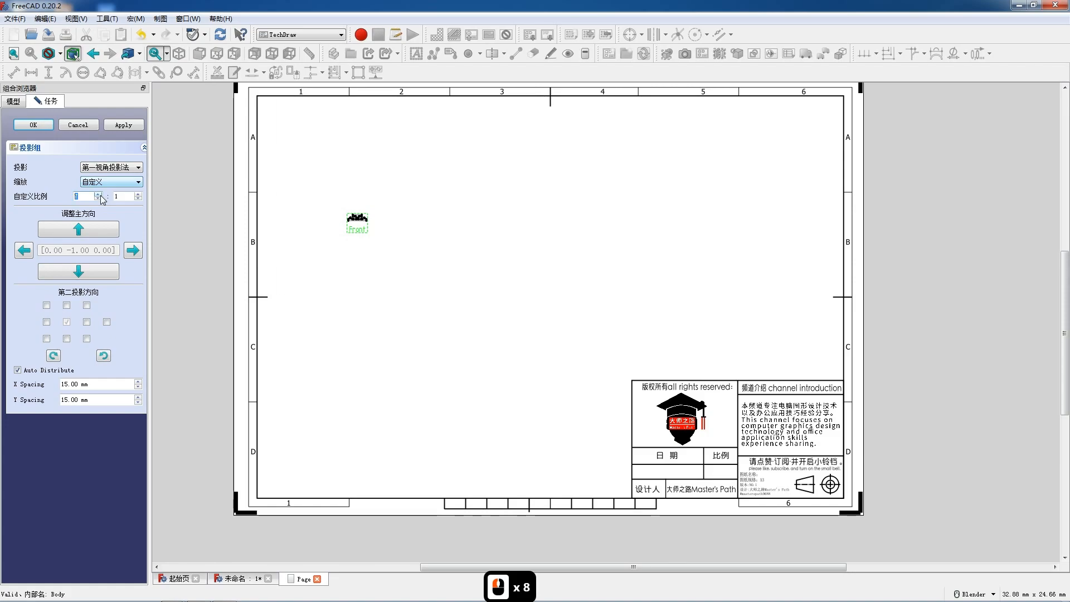
click(99, 194)
click(98, 194)
Add the Top, Left and FrontTopLeft projections, shift the group upward on the sheet, and accept it.
click(66, 339)
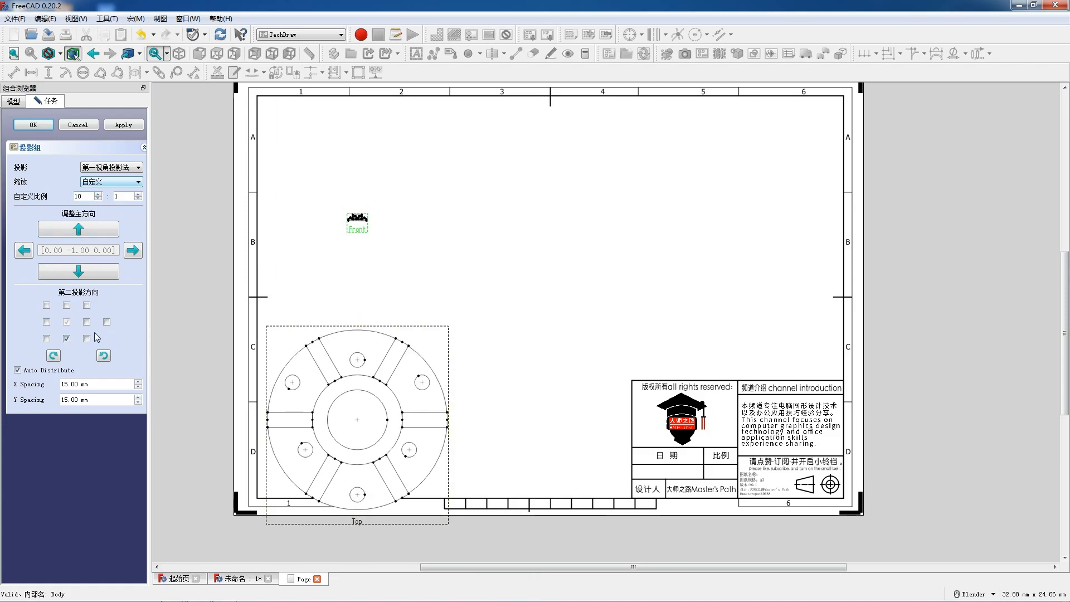
click(86, 323)
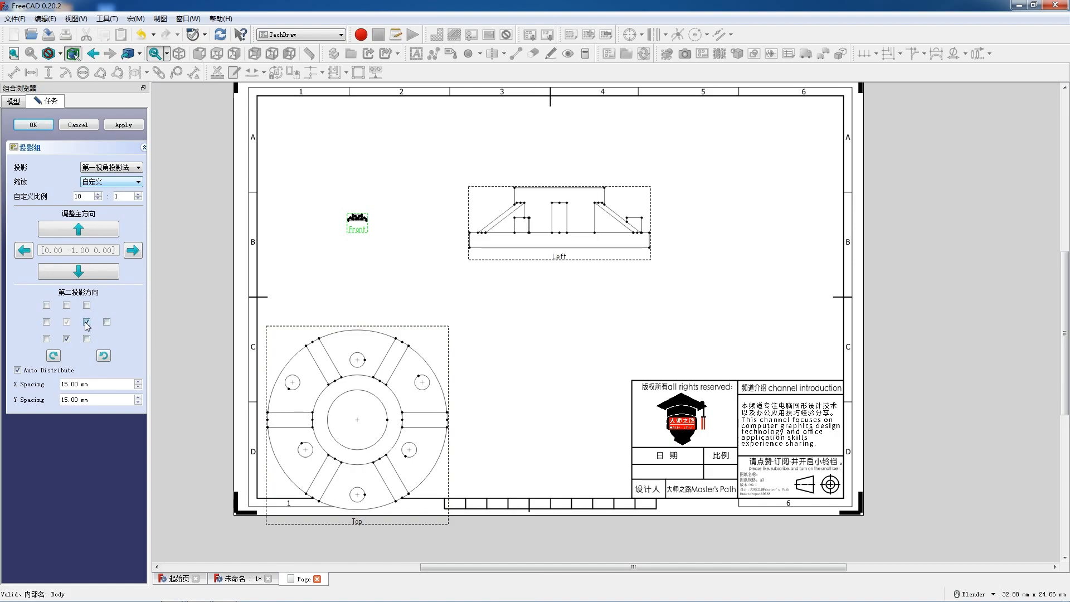
click(86, 339)
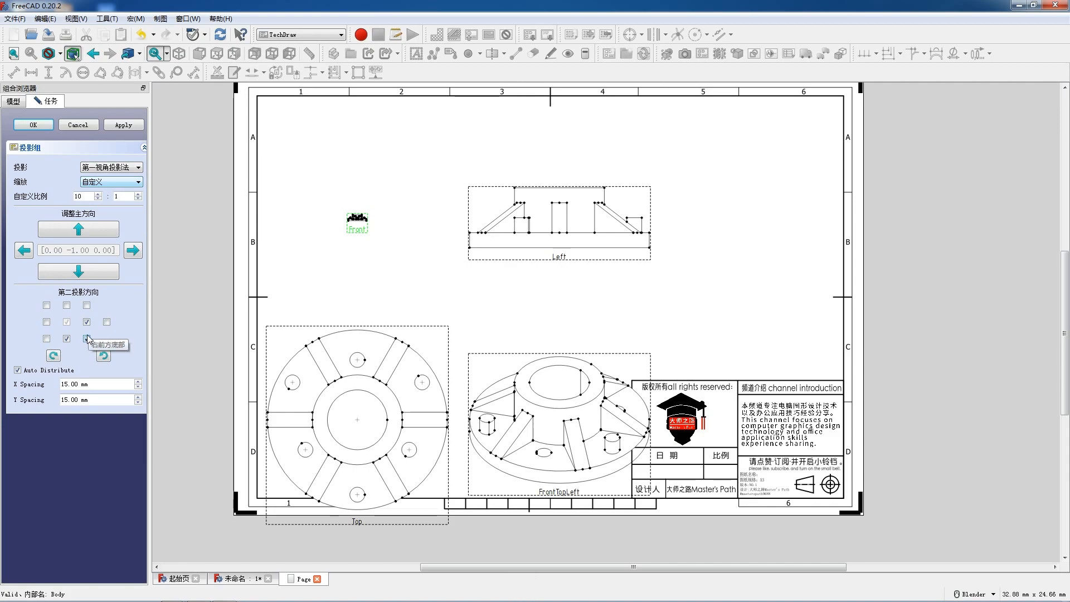
scroll(407, 319, down, 4)
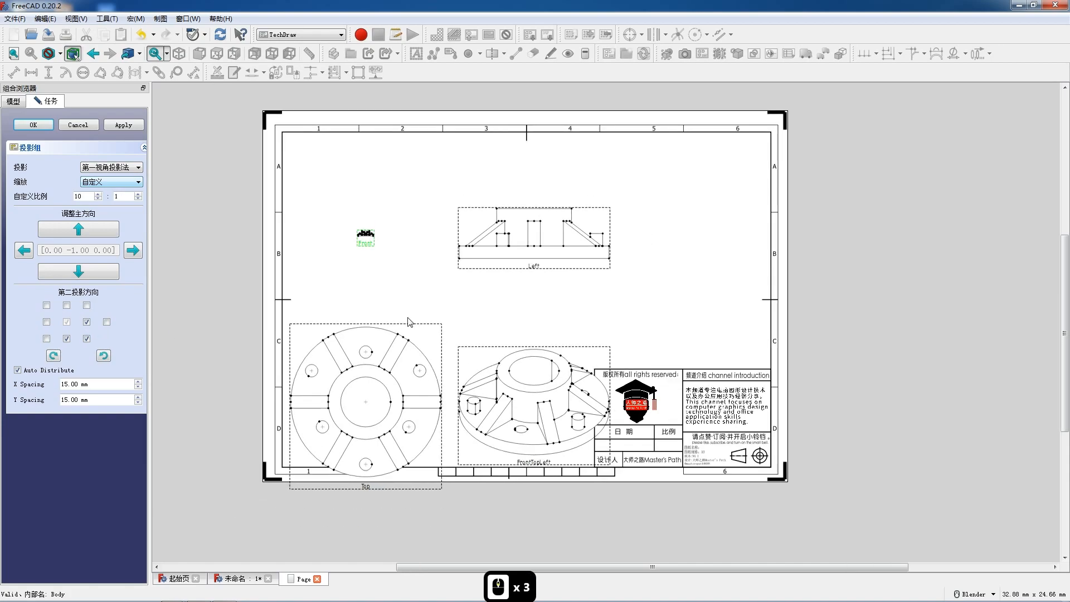
drag(374, 263, 382, 233)
click(34, 125)
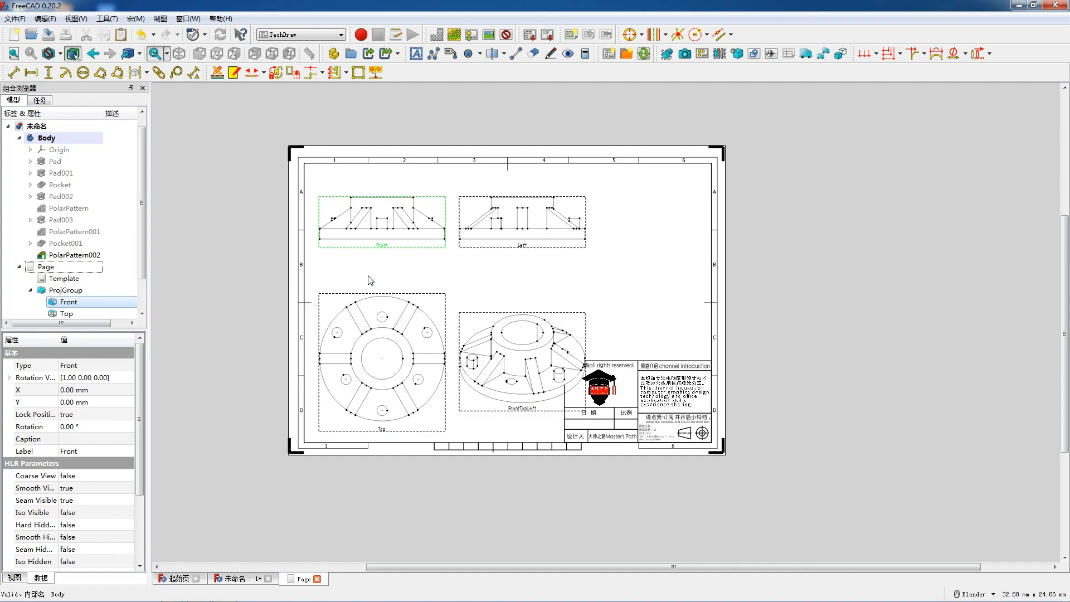
Spread the views inside the frame, placing FrontTopLeft below the Left view and above the title block at about X 207 mm, Y -89 mm.
drag(527, 237, 602, 236)
drag(521, 415, 616, 359)
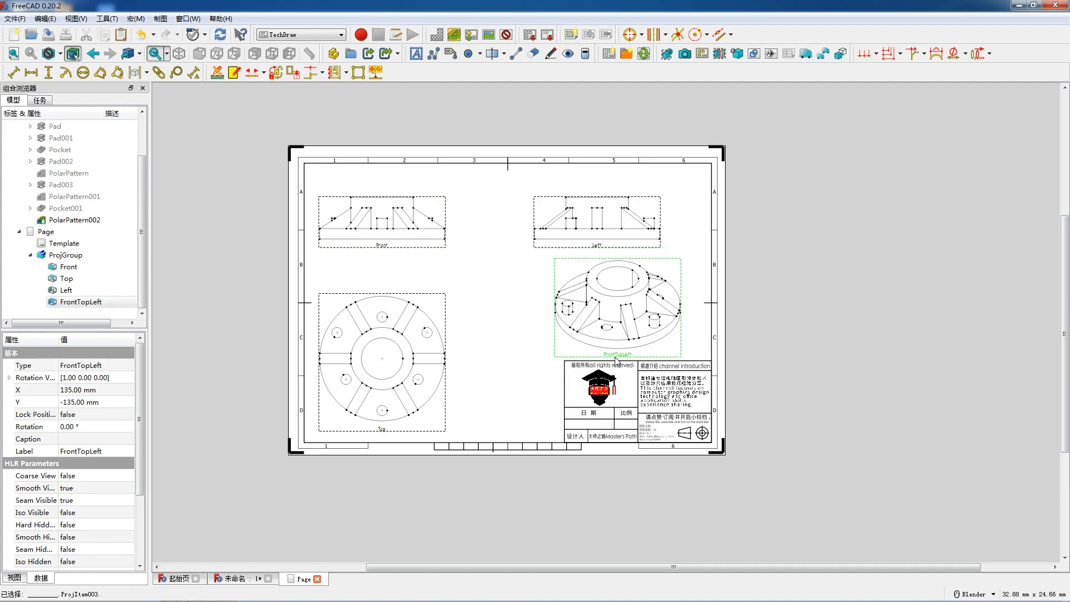
drag(379, 240, 399, 235)
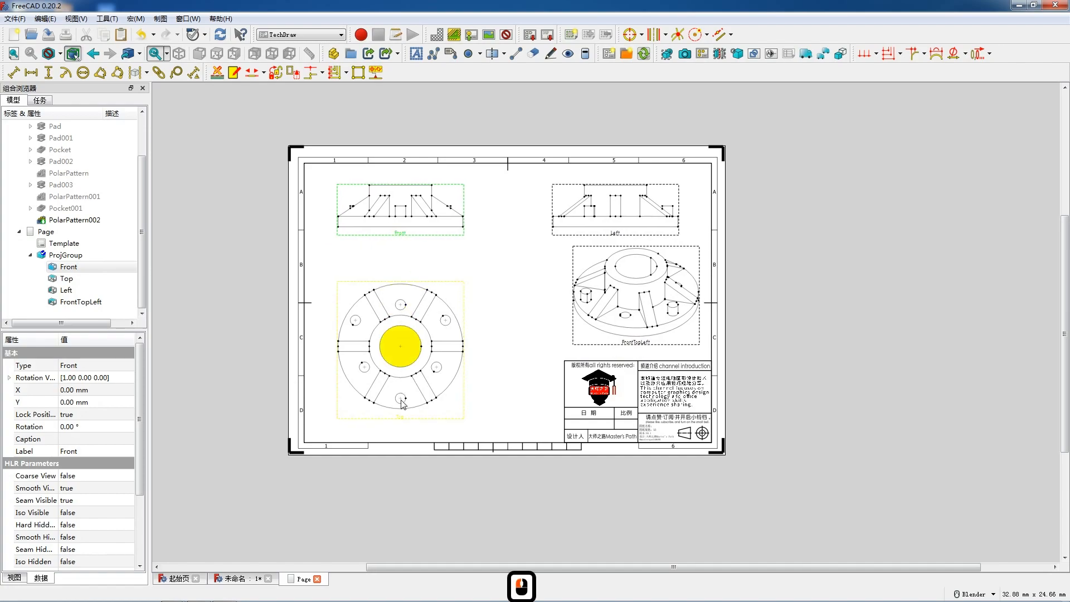
drag(639, 343, 620, 349)
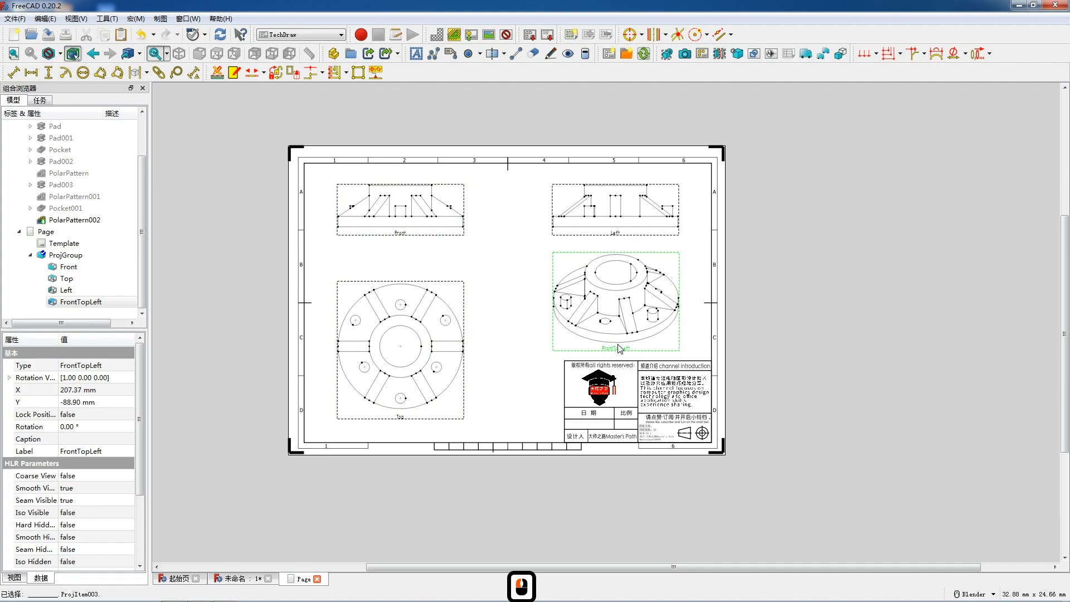
click(85, 414)
click(85, 418)
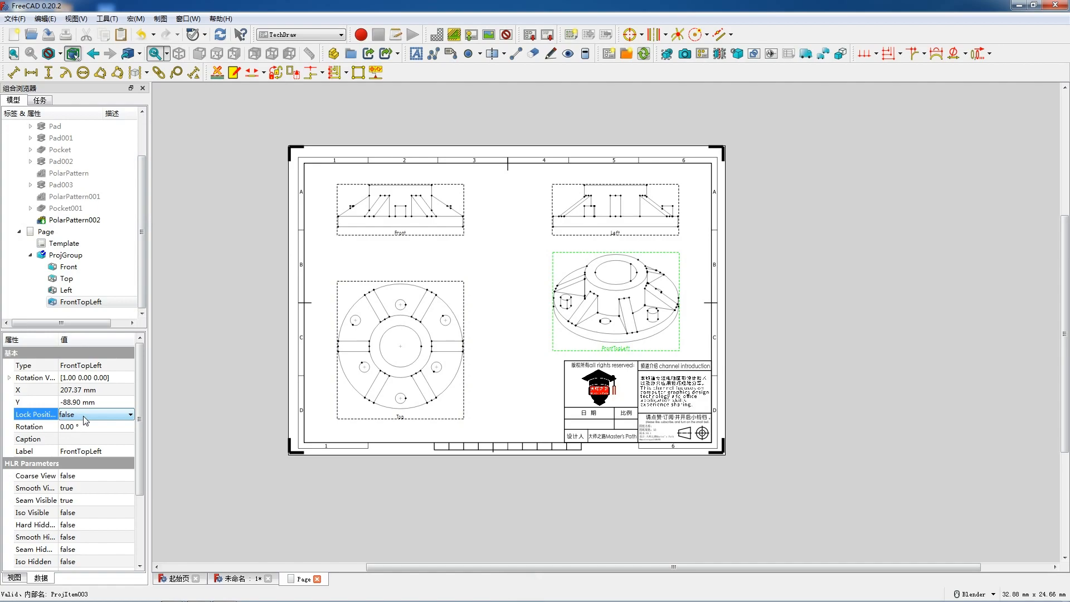
click(436, 257)
Nudge the Front view inward and move the Left and FrontTopLeft views to about X 194 mm, keeping them vertically aligned.
drag(396, 233, 403, 233)
drag(621, 234, 609, 234)
drag(630, 354, 616, 354)
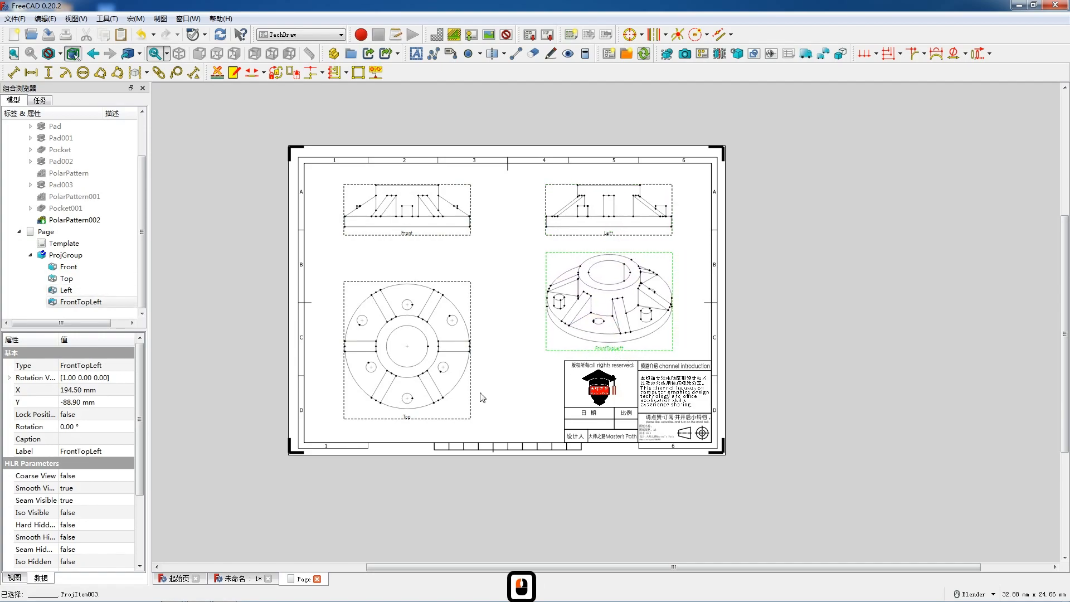
Lock the positions of the FrontTopLeft and Left views by setting Lock Position to true.
double_click(84, 414)
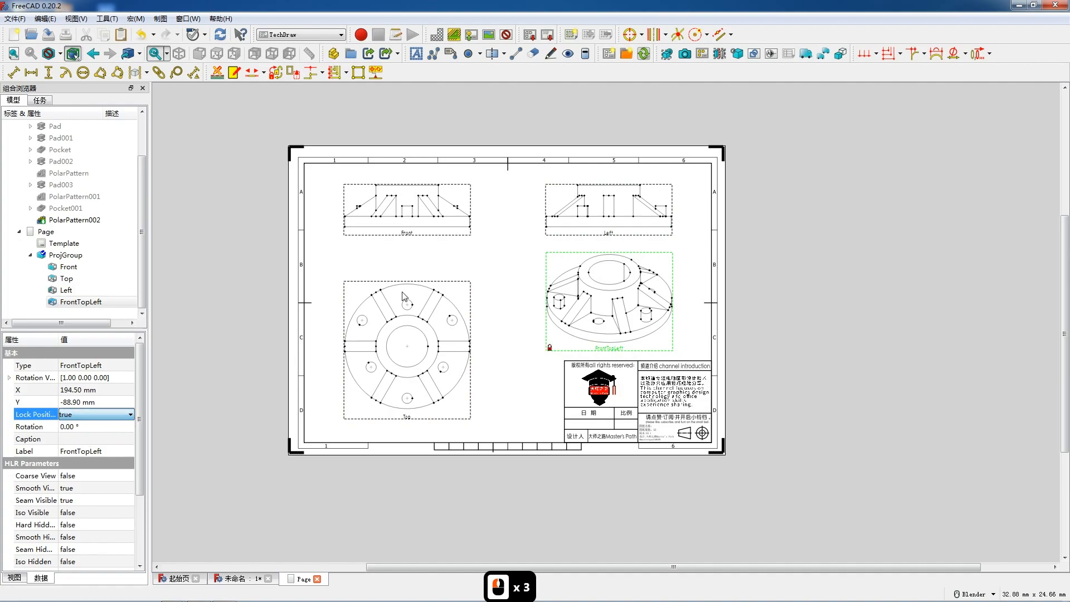
click(618, 237)
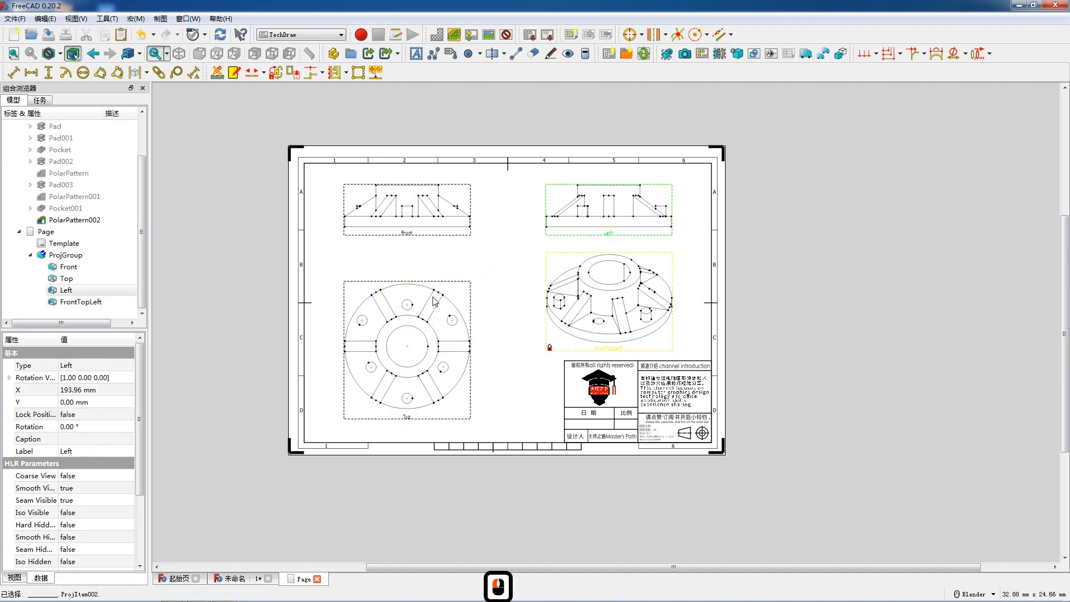
double_click(68, 417)
click(72, 437)
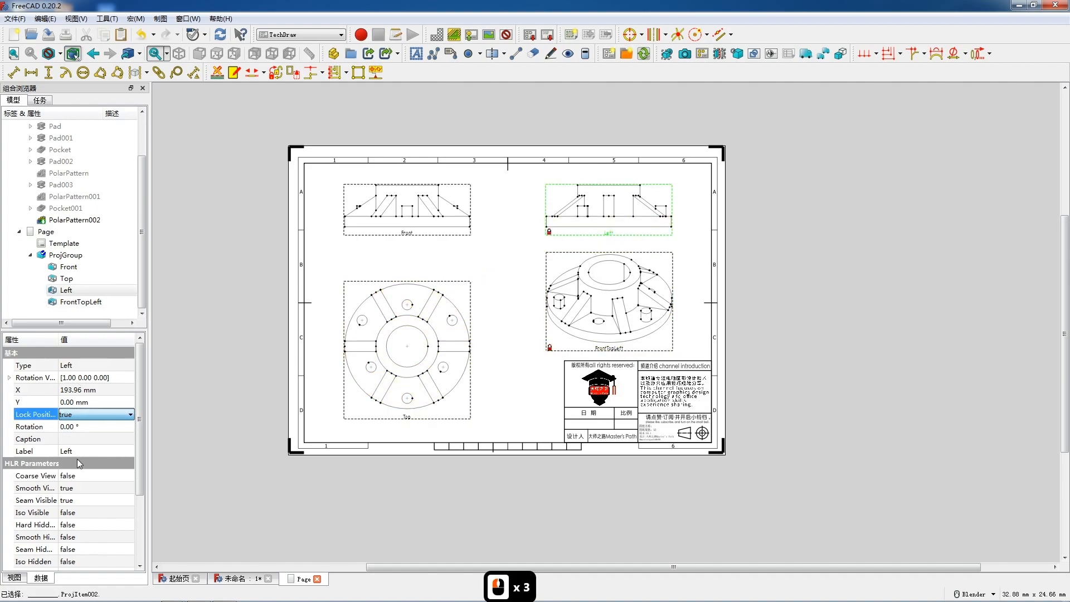
Enable hard hidden lines for the Left and FrontTopLeft views by setting Hard Hidden to true.
click(78, 524)
click(78, 525)
click(80, 544)
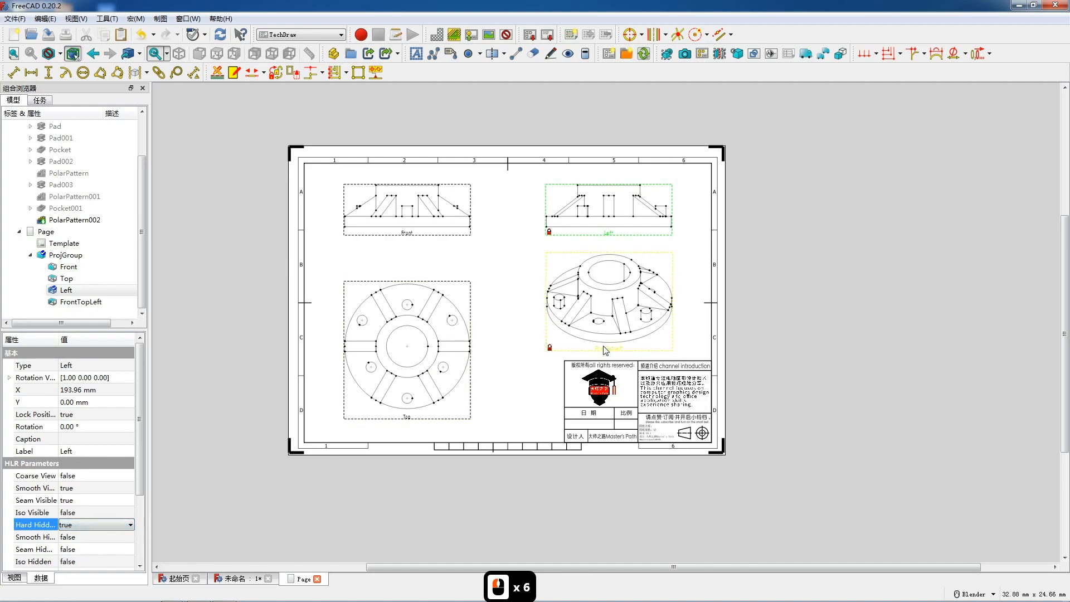
click(606, 349)
click(71, 519)
click(71, 520)
click(78, 538)
Set both Lock Position and Hard Hidden to true for the Top view.
click(403, 426)
click(83, 406)
click(83, 406)
click(81, 419)
click(81, 516)
click(81, 516)
click(81, 536)
Set Hard Hidden to true for the Front view and clear the selection.
click(404, 236)
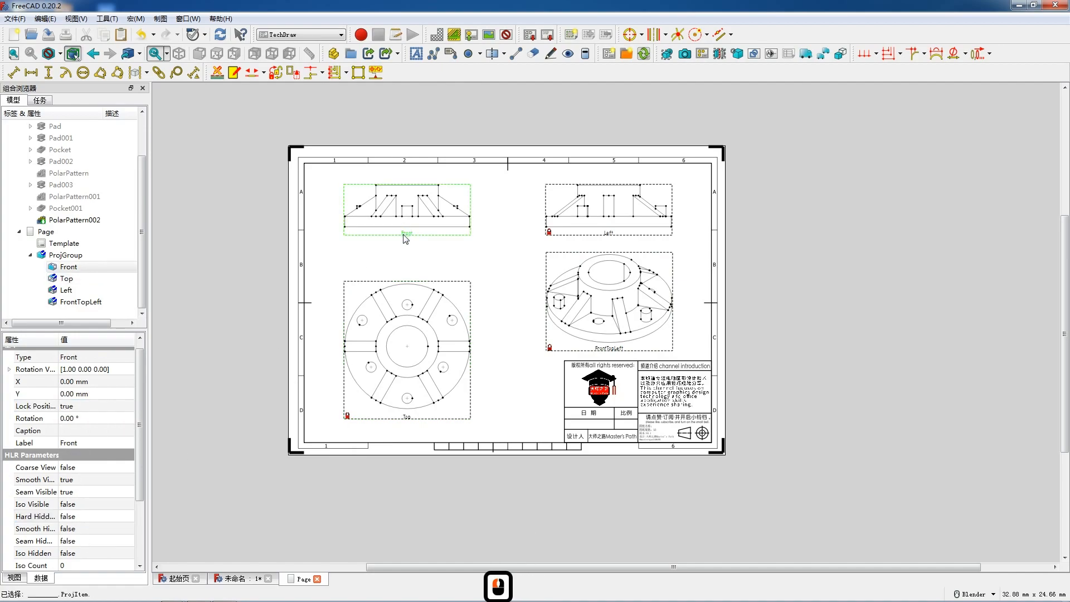
click(76, 516)
click(76, 516)
click(76, 537)
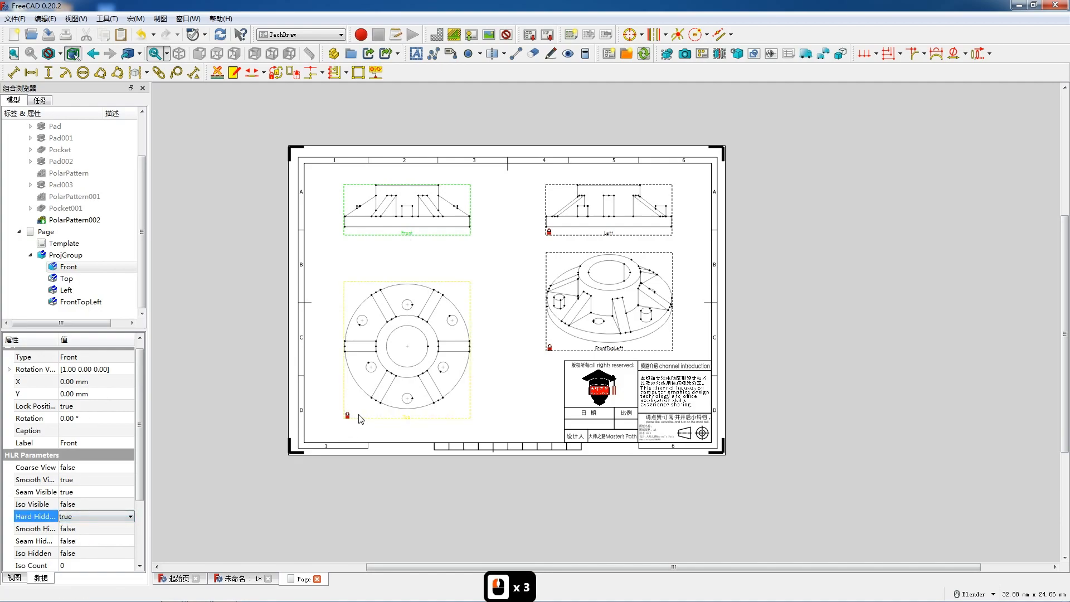
click(360, 251)
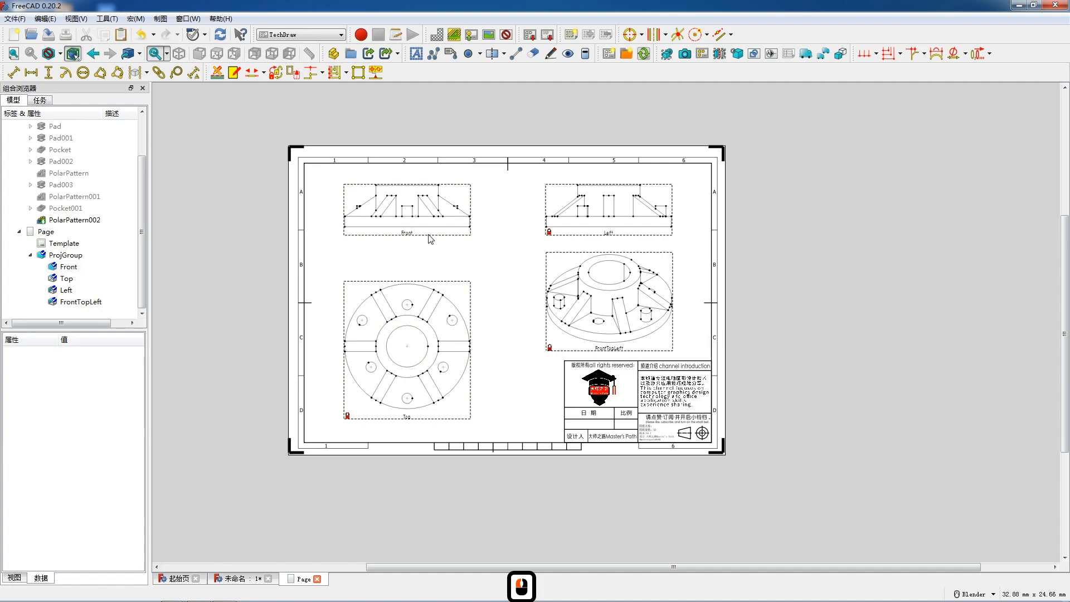
Add a horizontal dimension to the base's bottom edge in the Front view, place it below the view, and accept its default settings.
scroll(491, 206, up, 3)
scroll(487, 202, up, 1)
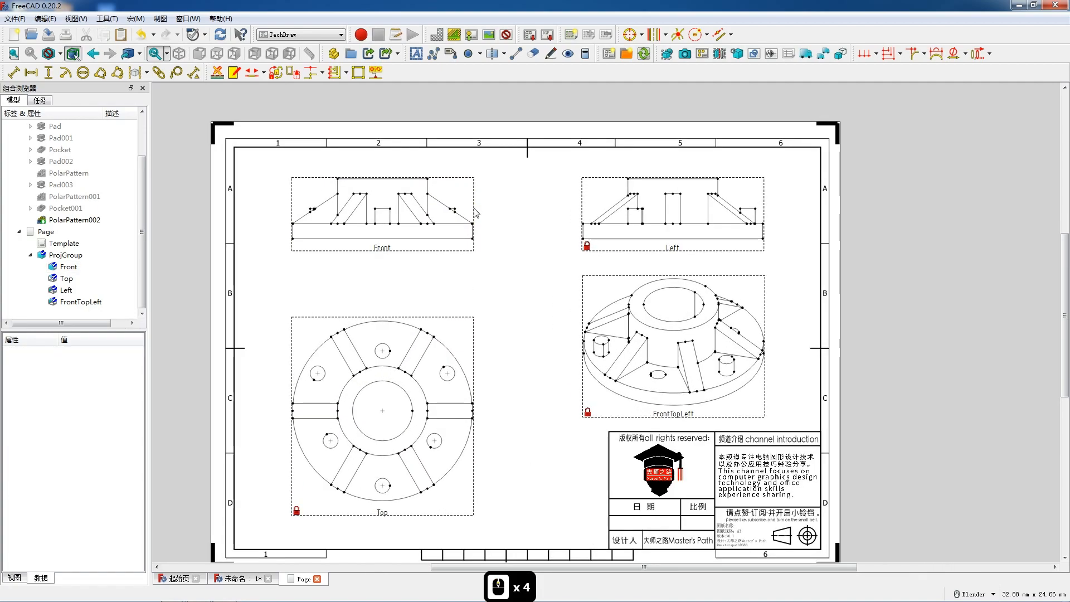
click(374, 241)
click(373, 240)
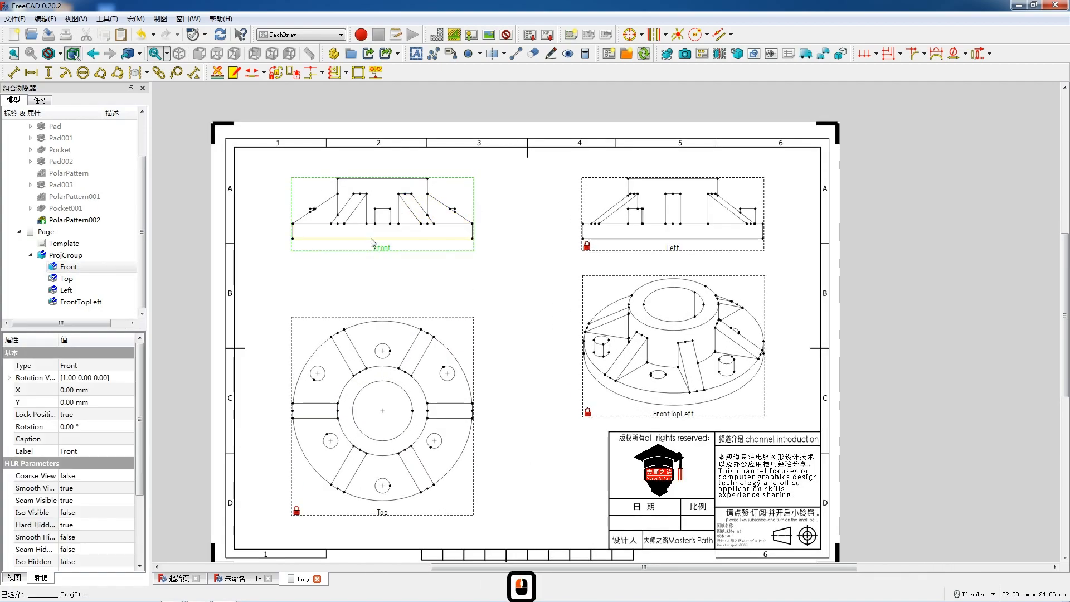
key(shift+h)
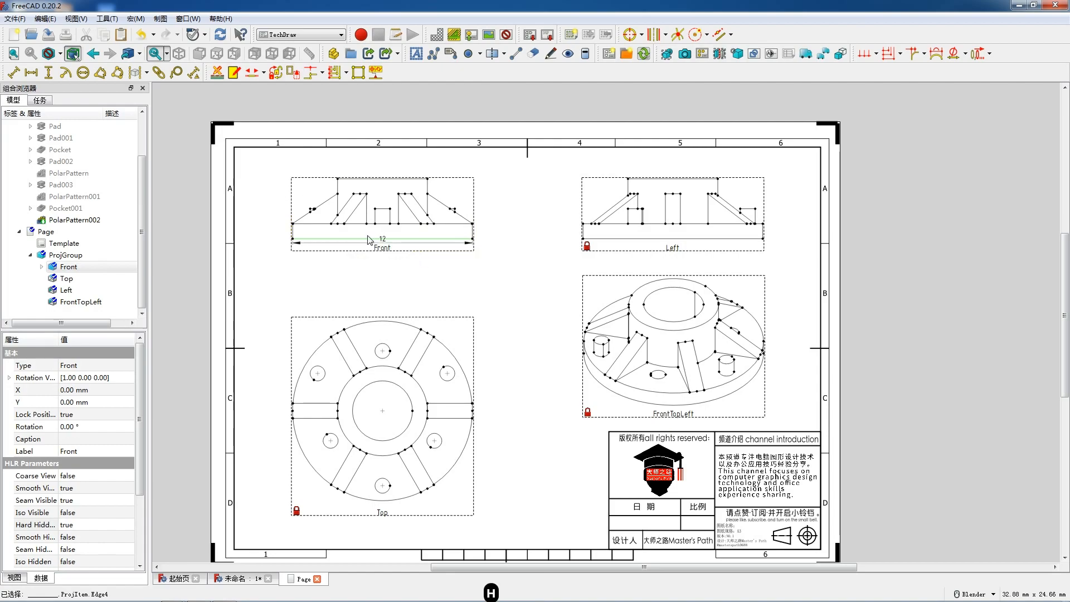
drag(383, 235, 383, 249)
double_click(382, 248)
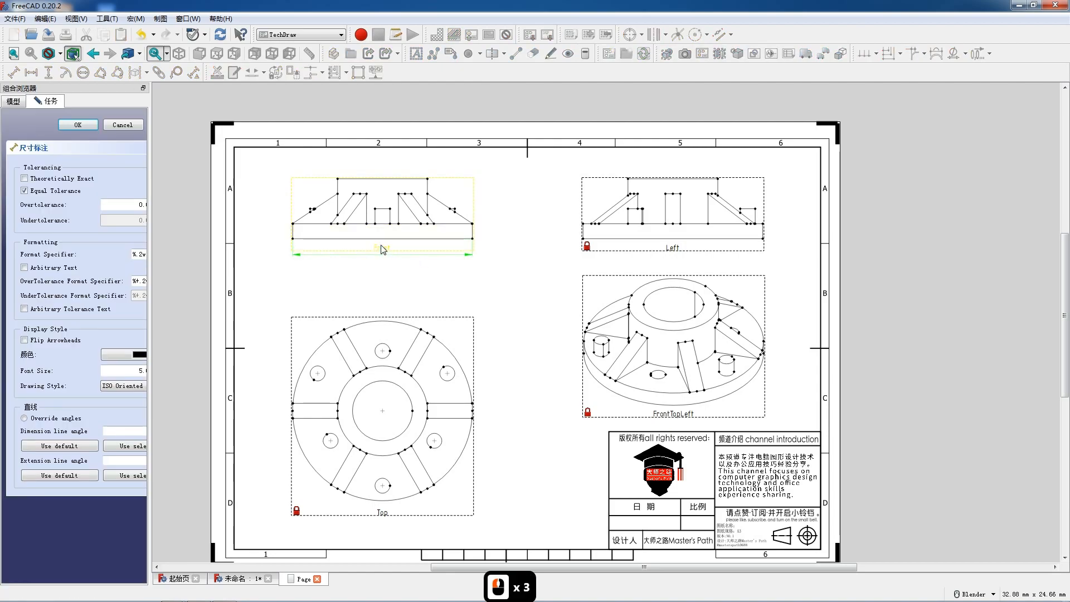
click(383, 249)
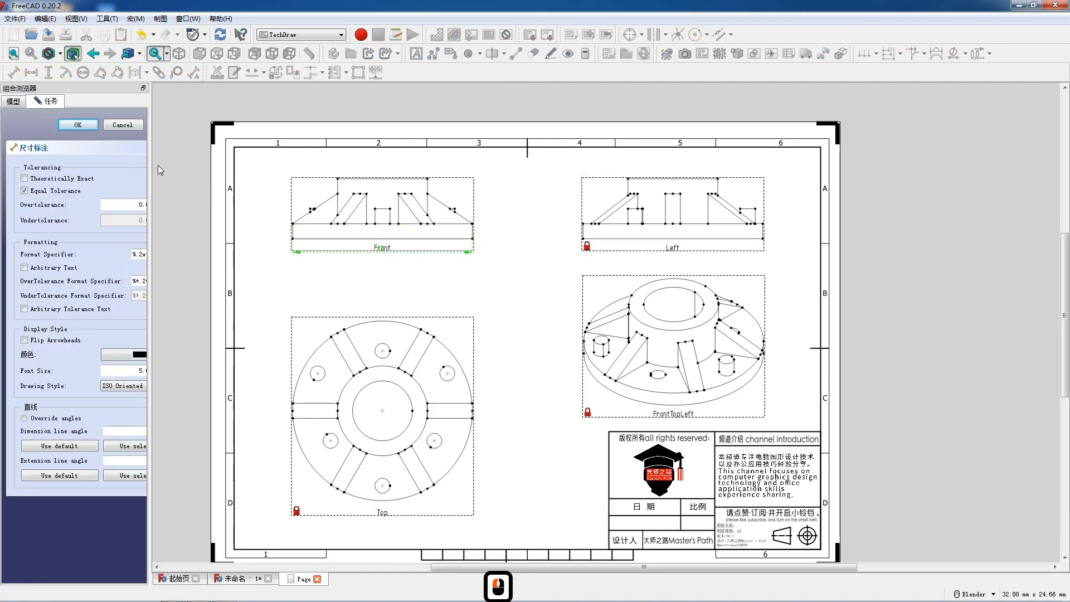
click(89, 126)
Add a vertical dimension for the base thickness in the Front view and place it outside the base's left edge.
scroll(362, 225, up, 2)
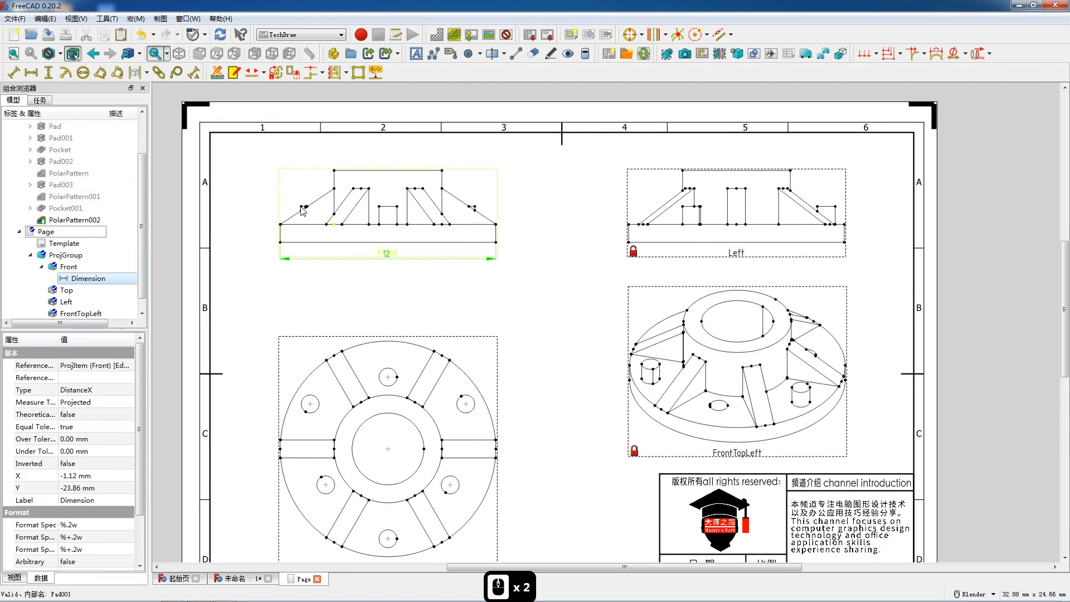
click(281, 237)
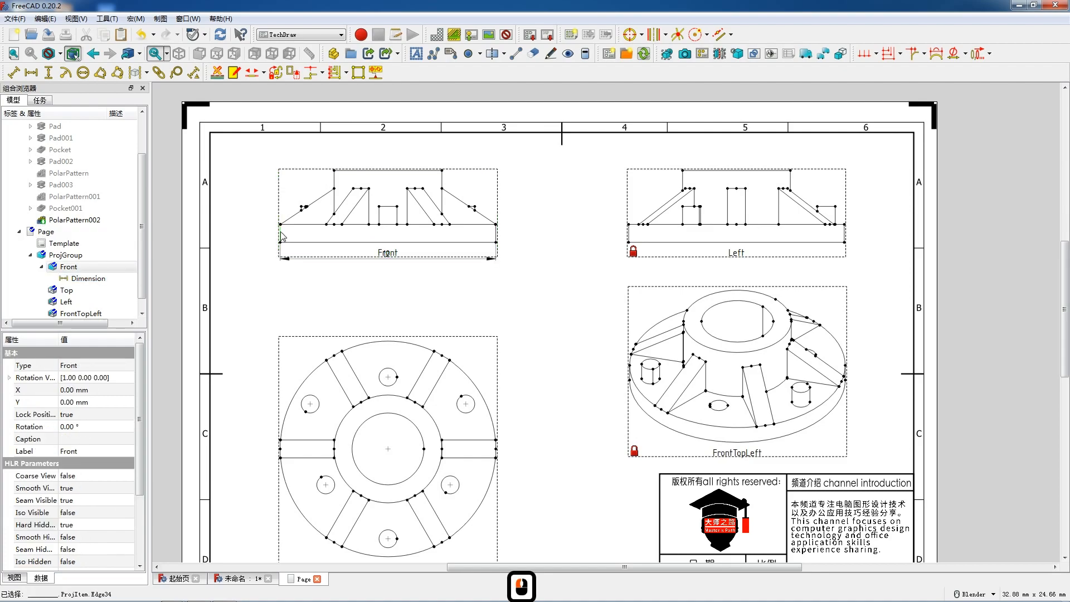
key(shift+v)
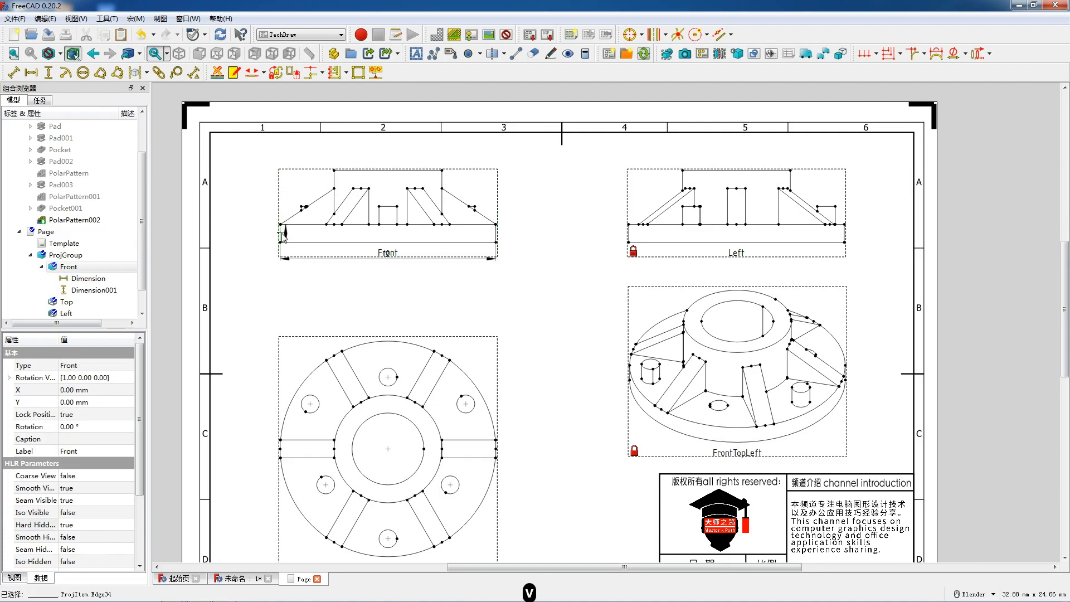
drag(281, 234, 262, 234)
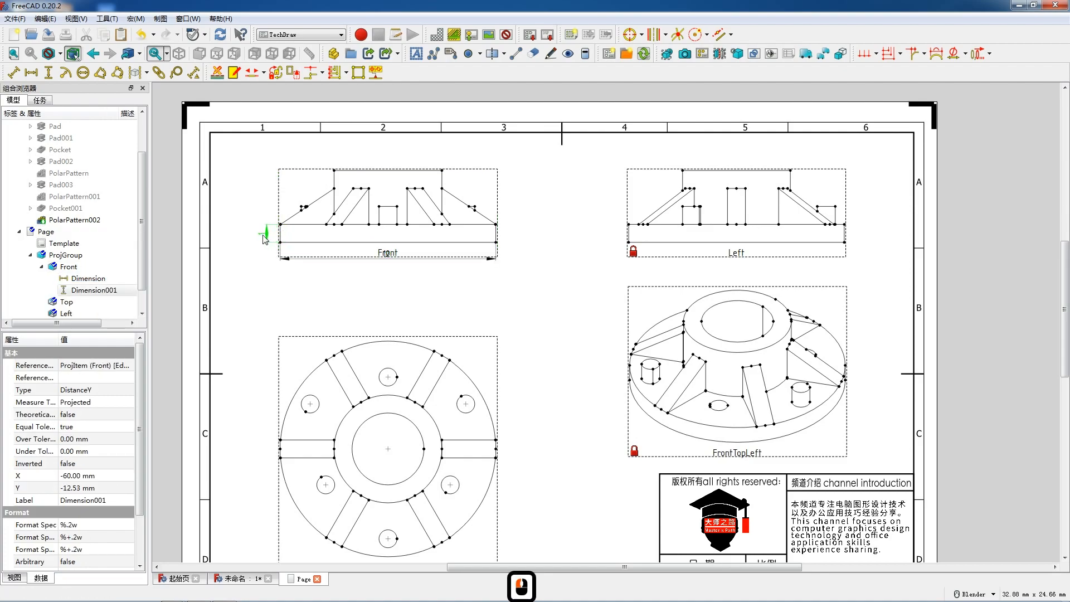
Add a vertical dimension to the left rib's sloping edge in the Front view, placing it directly above the base thickness dimension.
click(310, 206)
key(shift+v)
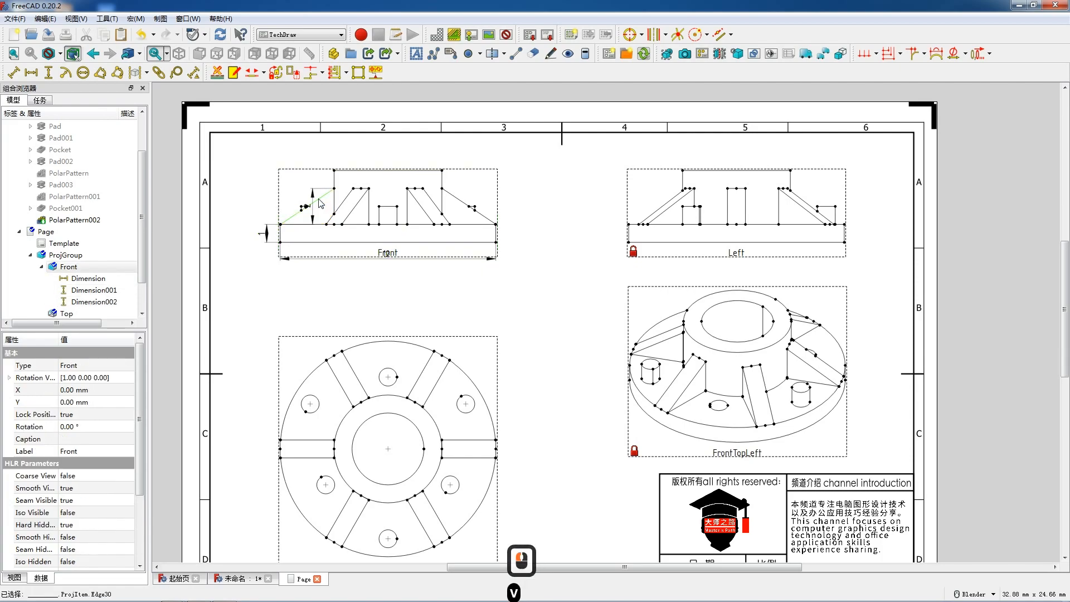
drag(310, 210, 288, 209)
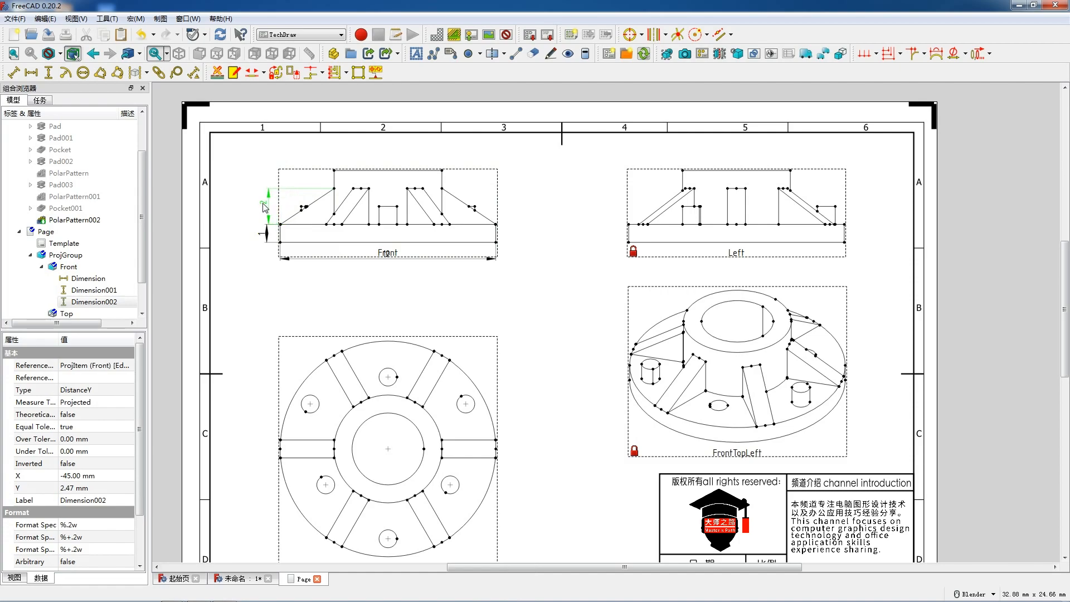
drag(263, 204, 263, 203)
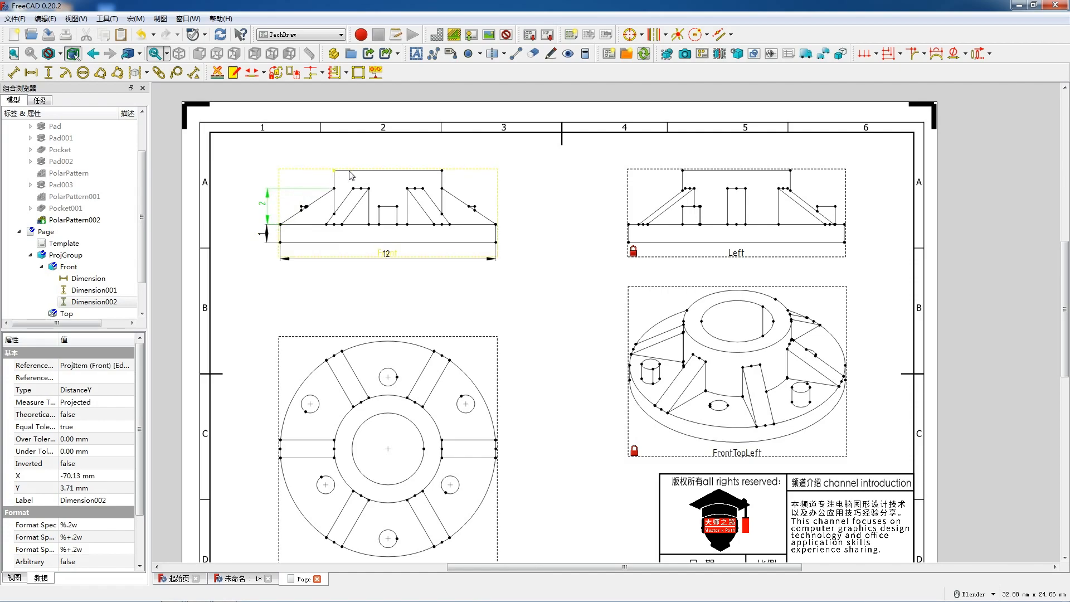
Dimension the hub's height above the ribs and its top width in the Front view, placing them left of and above the hub.
click(336, 188)
key(v)
click(336, 179)
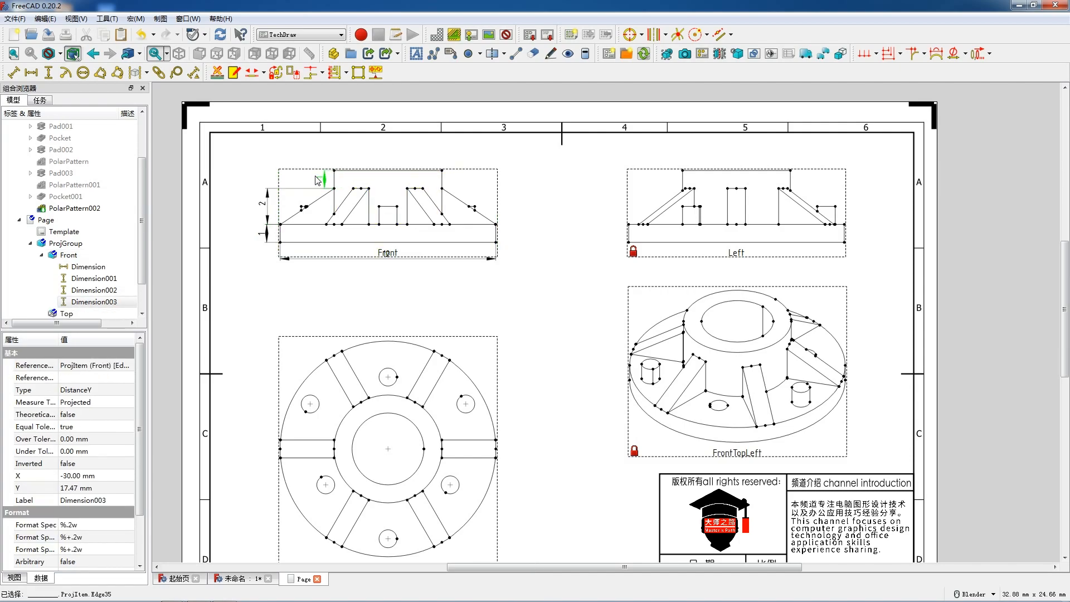
shift+click(360, 175)
key(h)
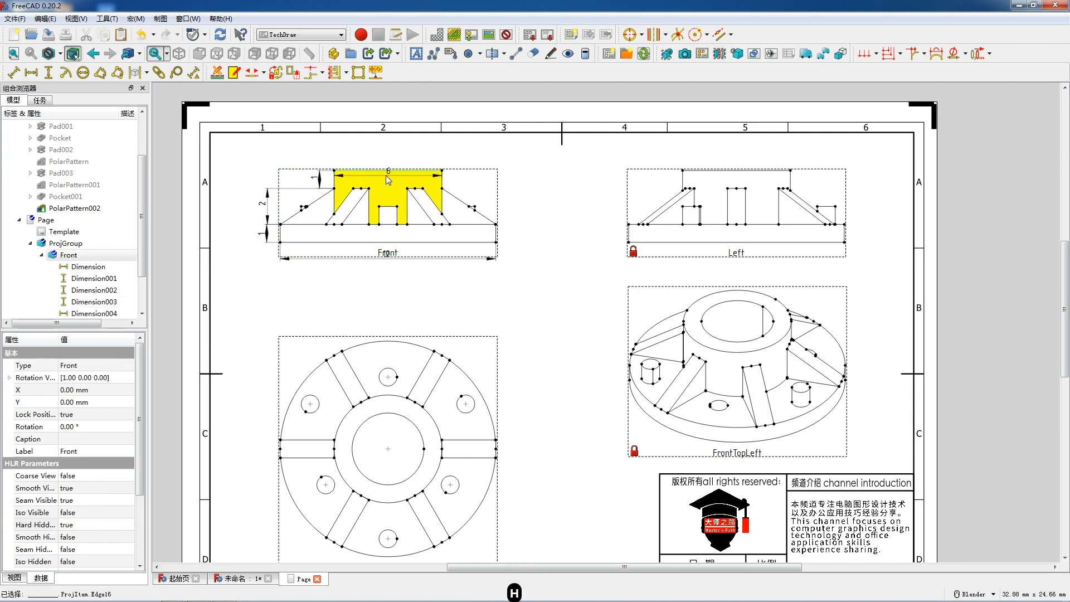
drag(384, 159, 384, 159)
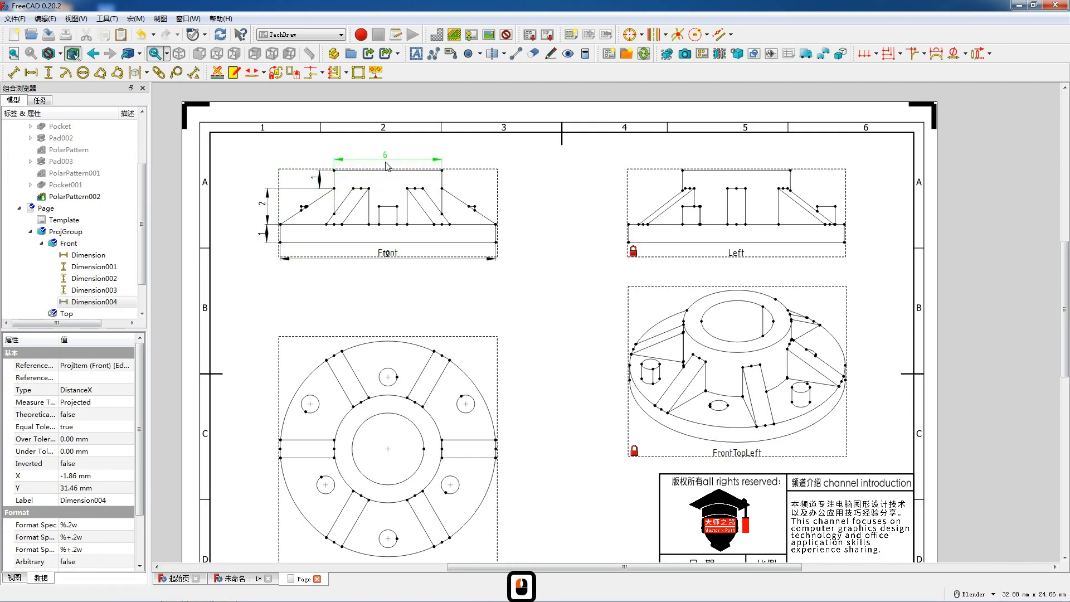
Dimension the central pin's width and height in the Front view, placing them above and to the left of the pin.
click(390, 207)
click(391, 208)
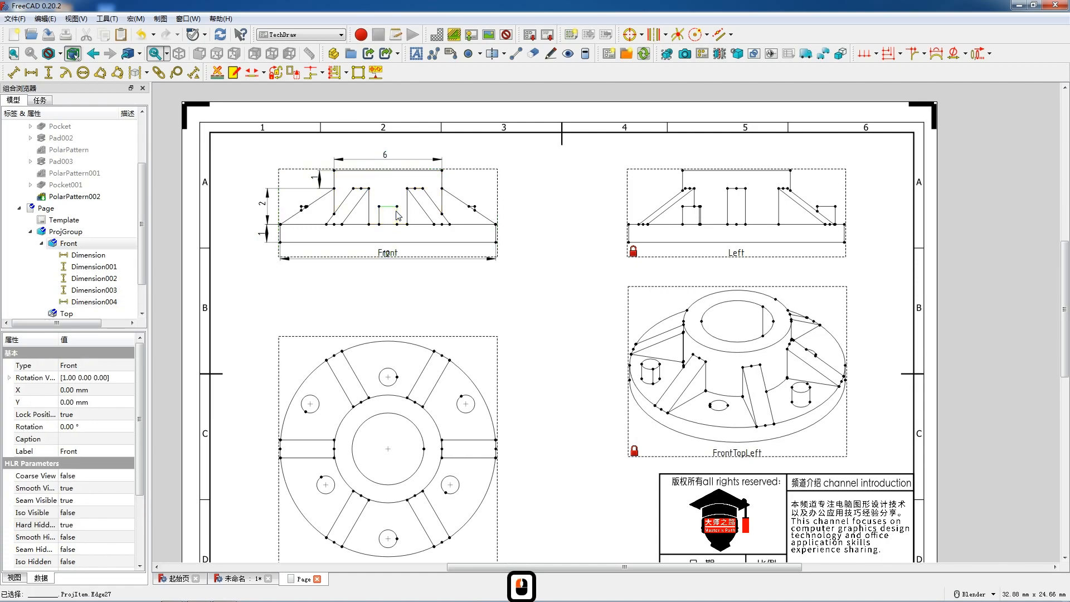
key(h)
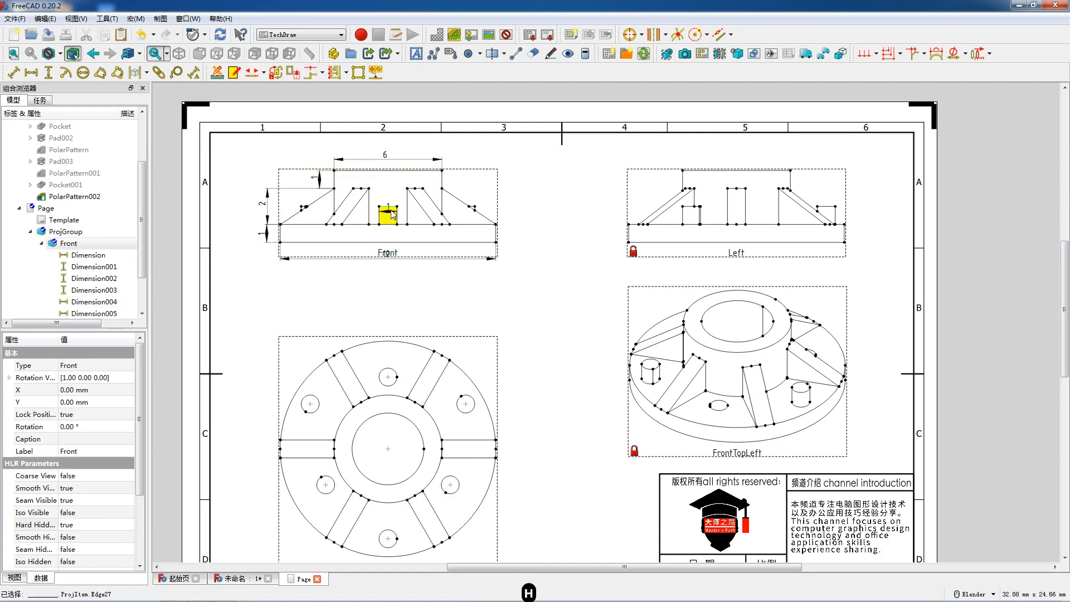
drag(389, 206, 391, 192)
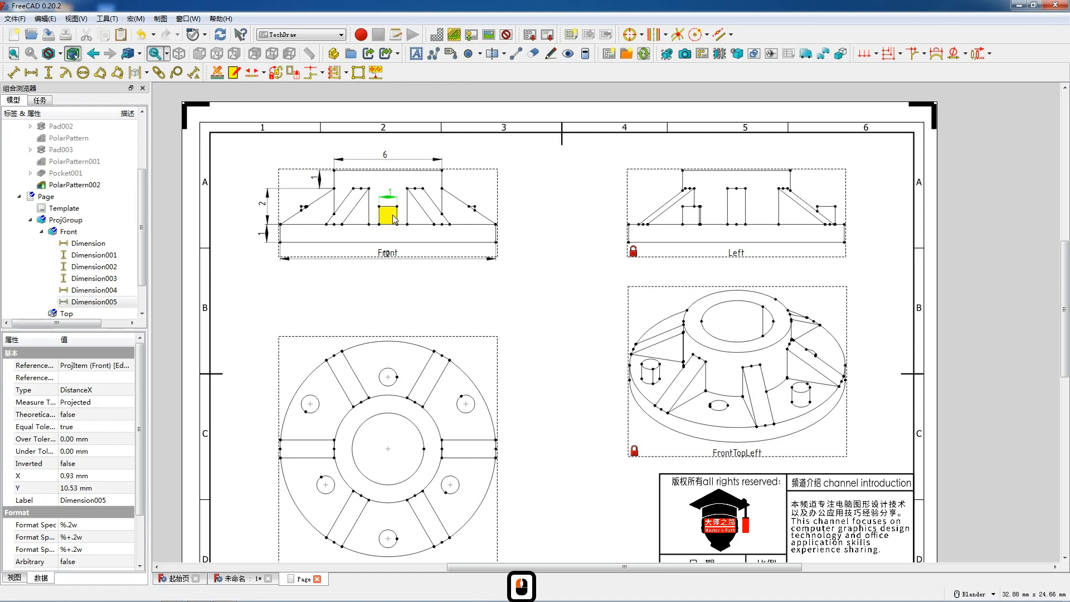
click(382, 220)
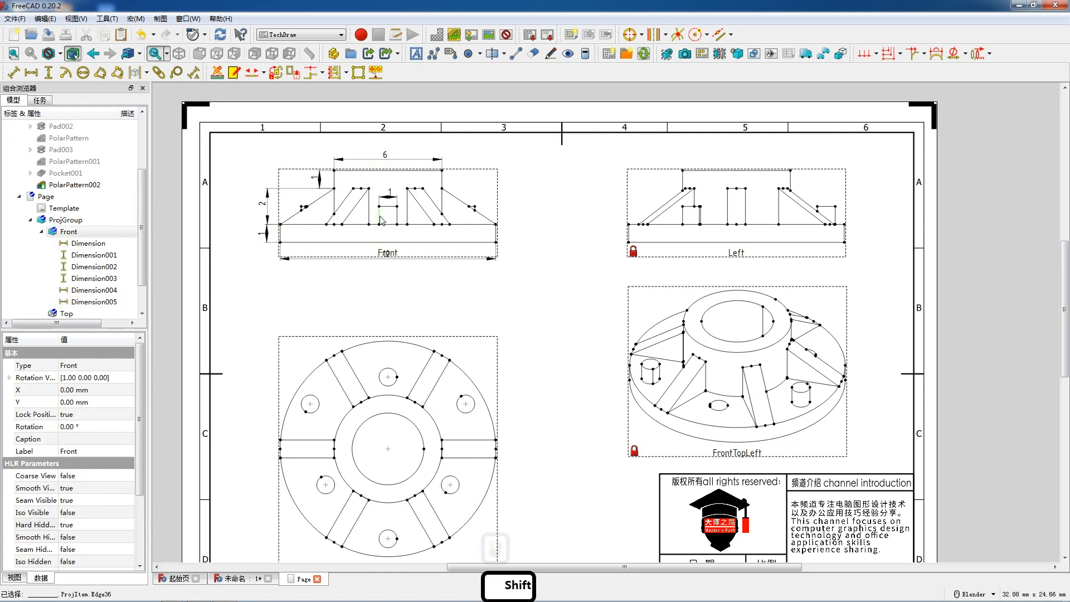
key(v)
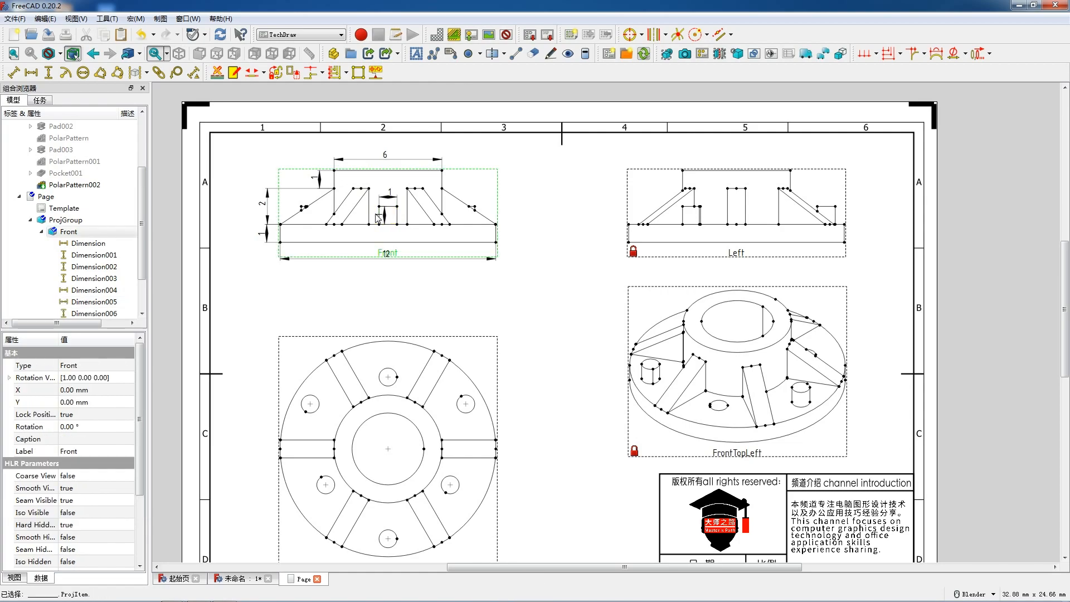
drag(378, 217, 361, 220)
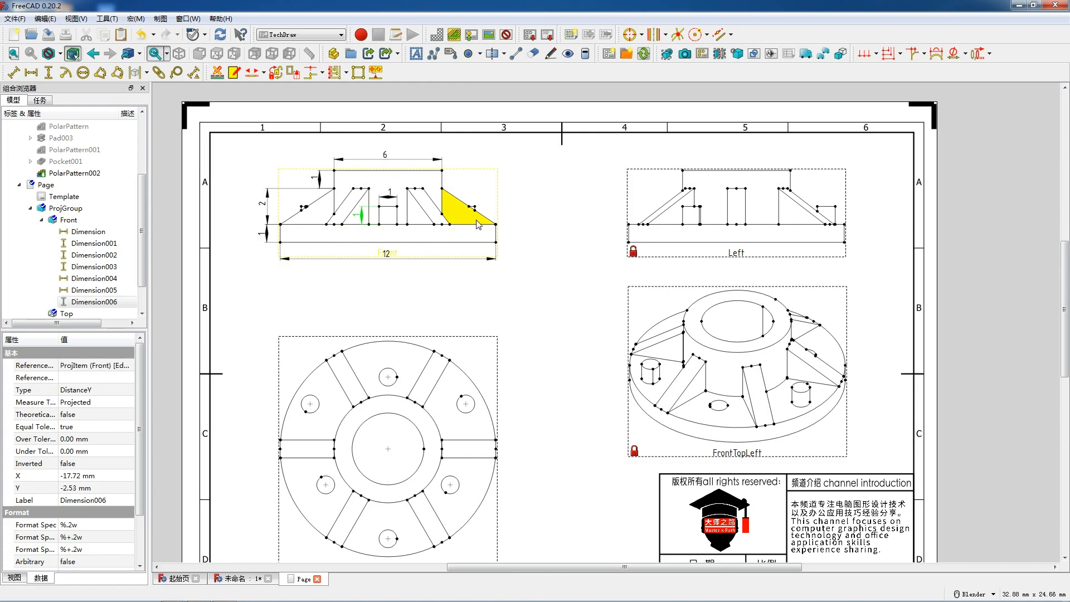
Dimension the overall height between the base's lower-right and hub's upper-right vertices in the Front view, placing it right of the view.
click(496, 244)
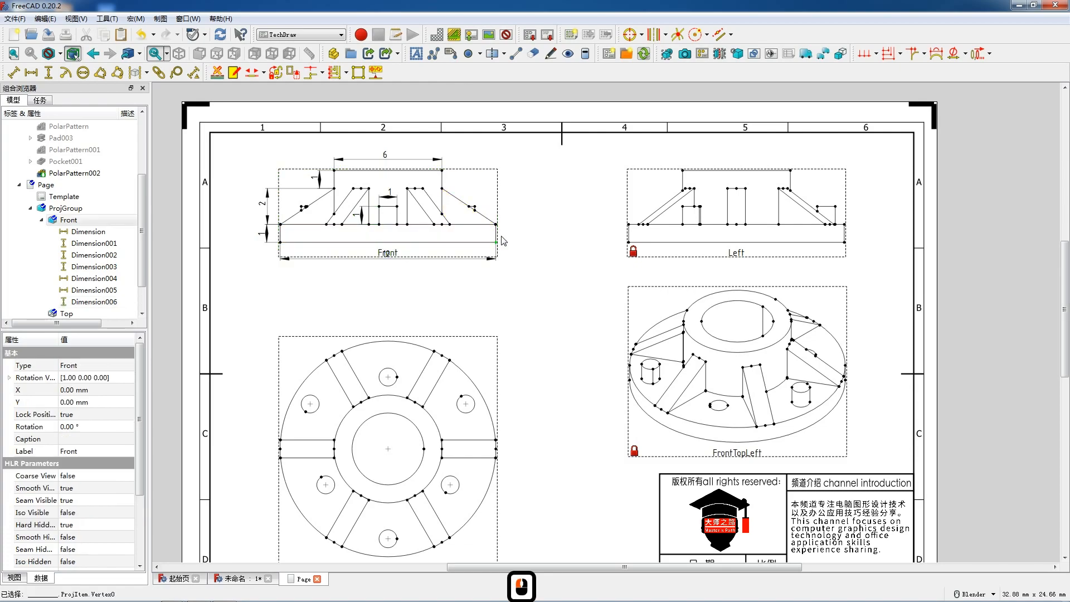
ctrl+click(443, 171)
key(shift+v)
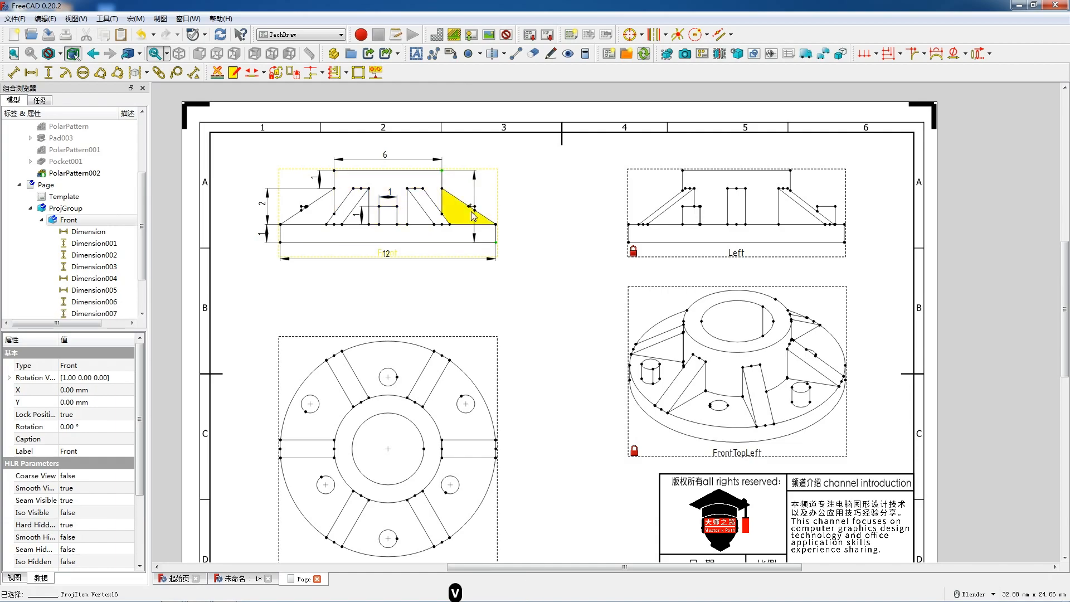
drag(473, 209, 501, 206)
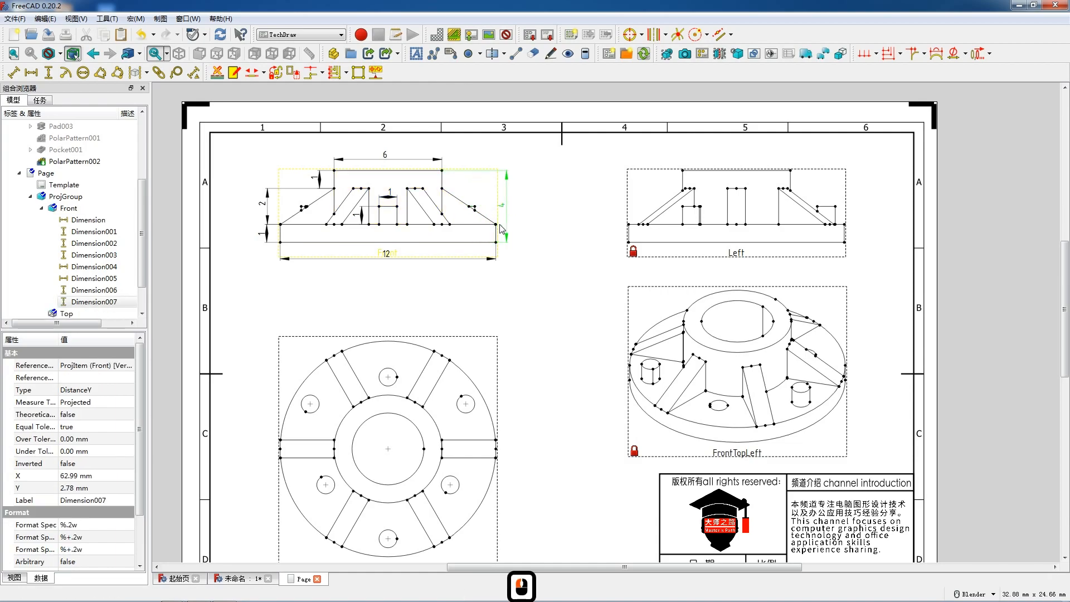
Add vertical and horizontal centre lines to the central bore face in the Top view.
click(372, 432)
click(493, 54)
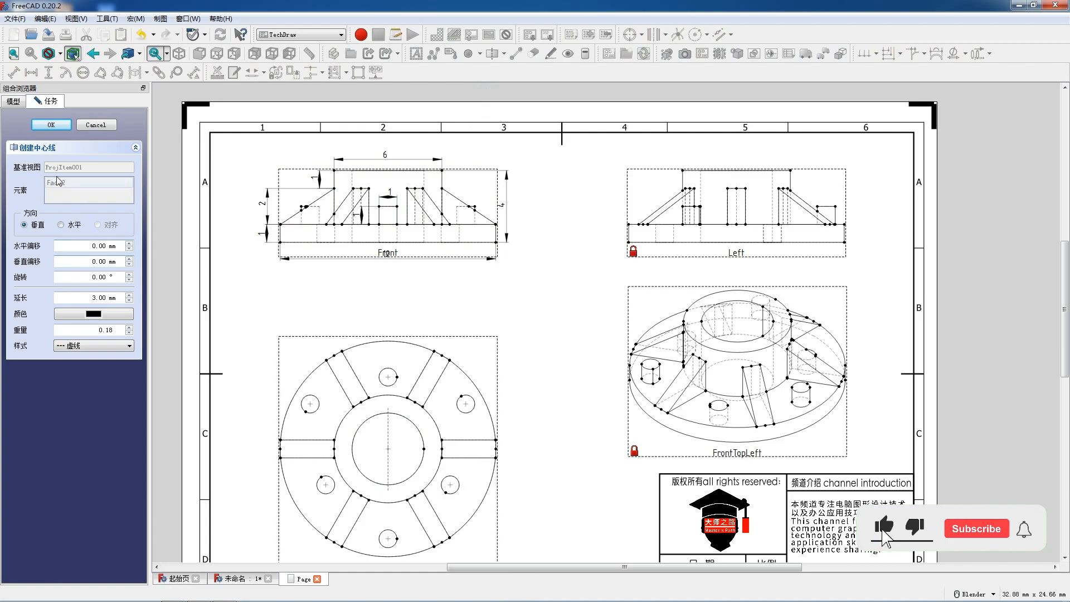
click(51, 123)
click(405, 438)
click(405, 442)
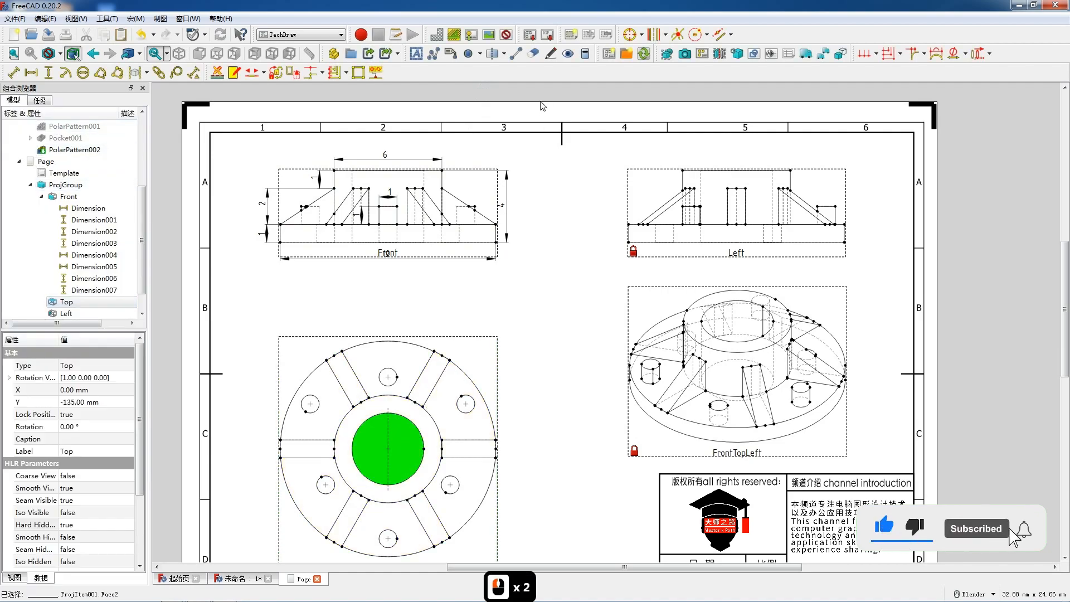
click(493, 54)
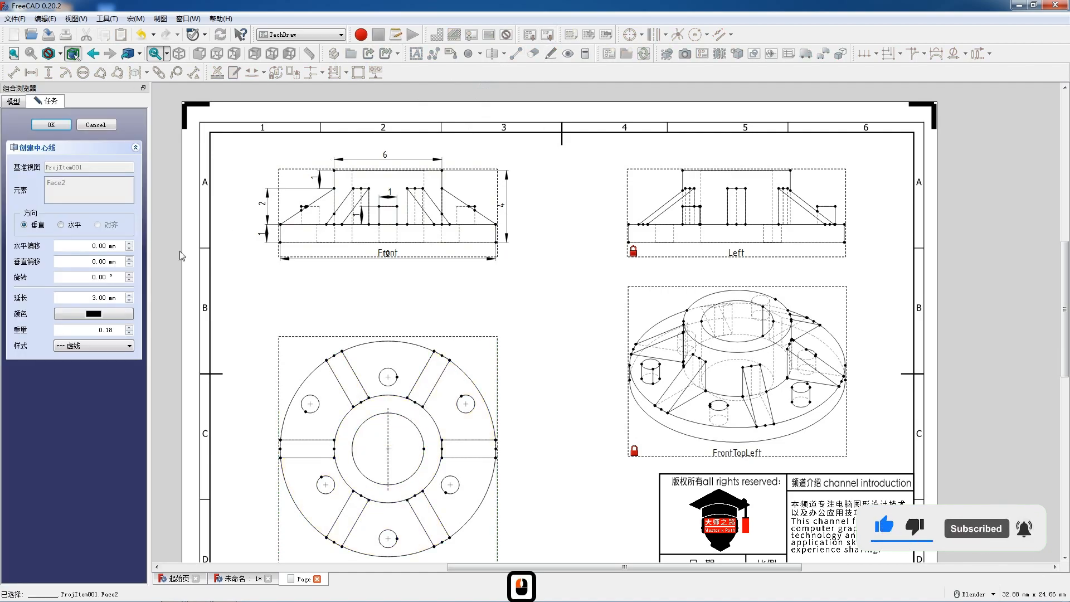
click(61, 225)
click(51, 123)
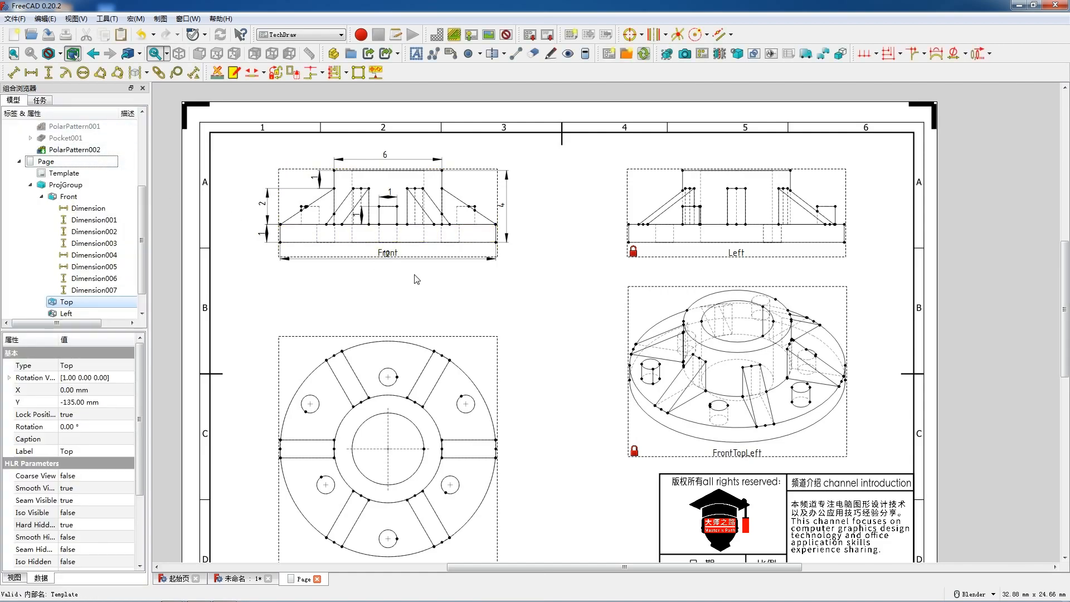
Add a radius dimension to the flange's outer arc in the Top view.
scroll(447, 273, down, 6)
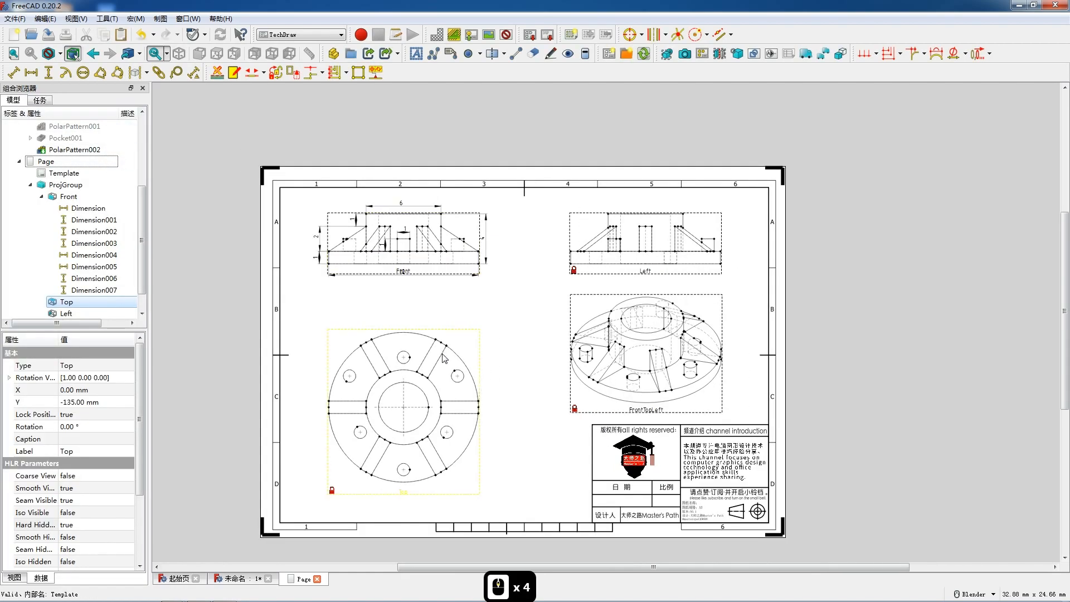
scroll(428, 482, up, 4)
scroll(413, 448, down, 3)
scroll(410, 484, up, 2)
scroll(501, 290, up, 4)
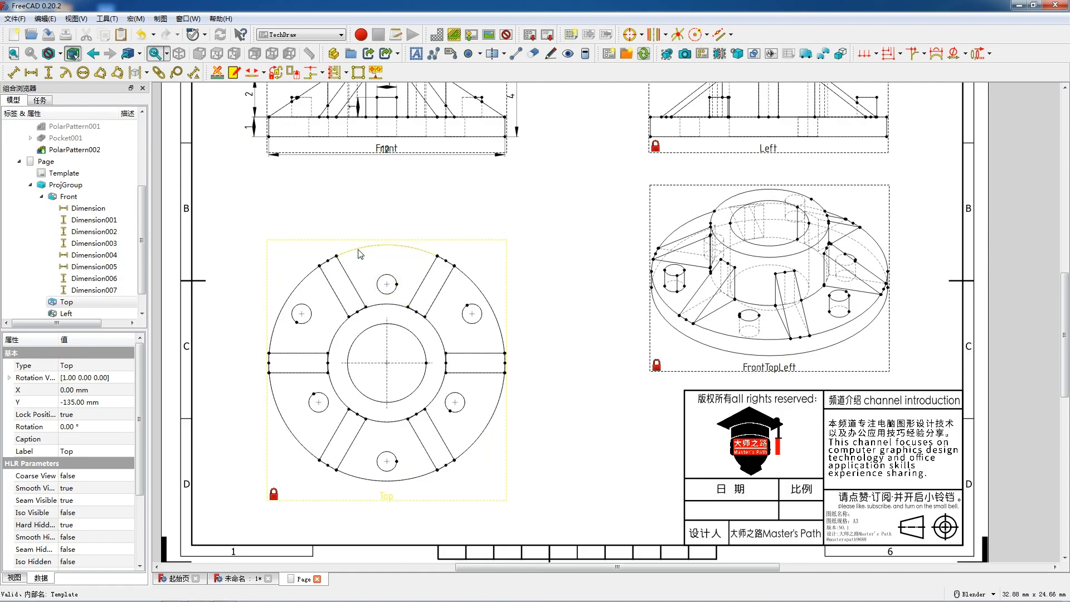
click(360, 254)
click(66, 71)
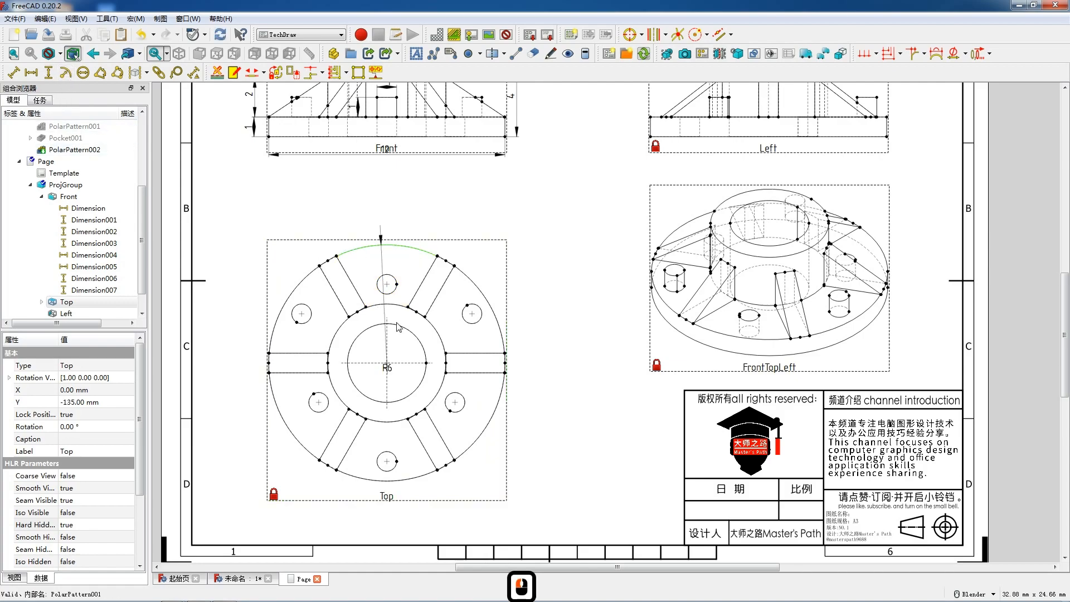
Move the flange's radius dimension above the Top view and dimension the upper-left small circle's radius, placing it outside the flange.
drag(386, 366, 370, 216)
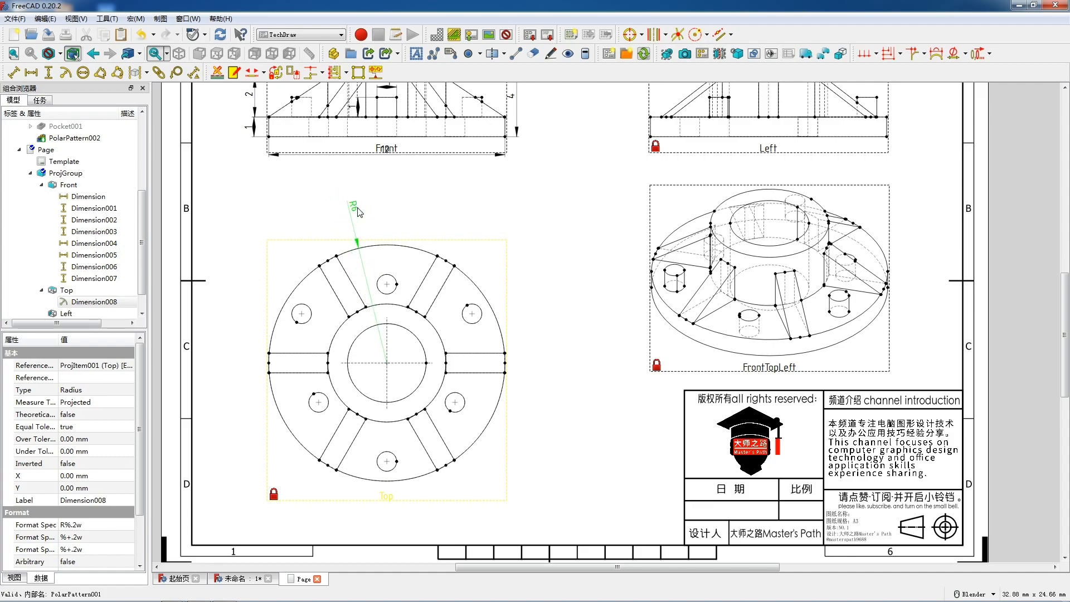
click(295, 310)
click(65, 72)
click(383, 373)
drag(384, 373, 265, 288)
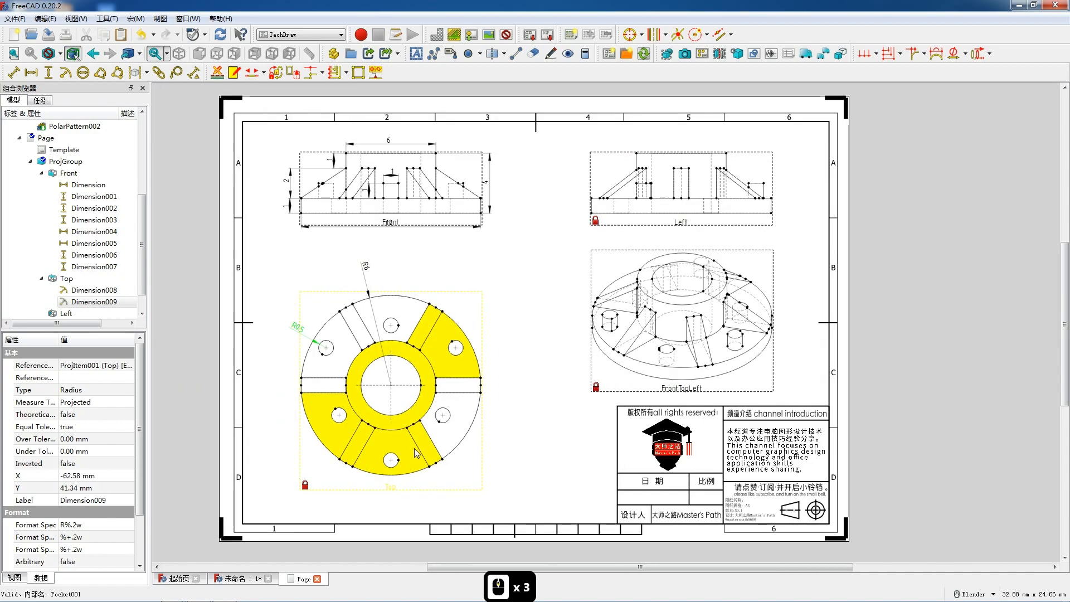
Add a vertical width dimension between the two edges of the left rib in the Top view, placing it left of the flange.
scroll(429, 458, up, 1)
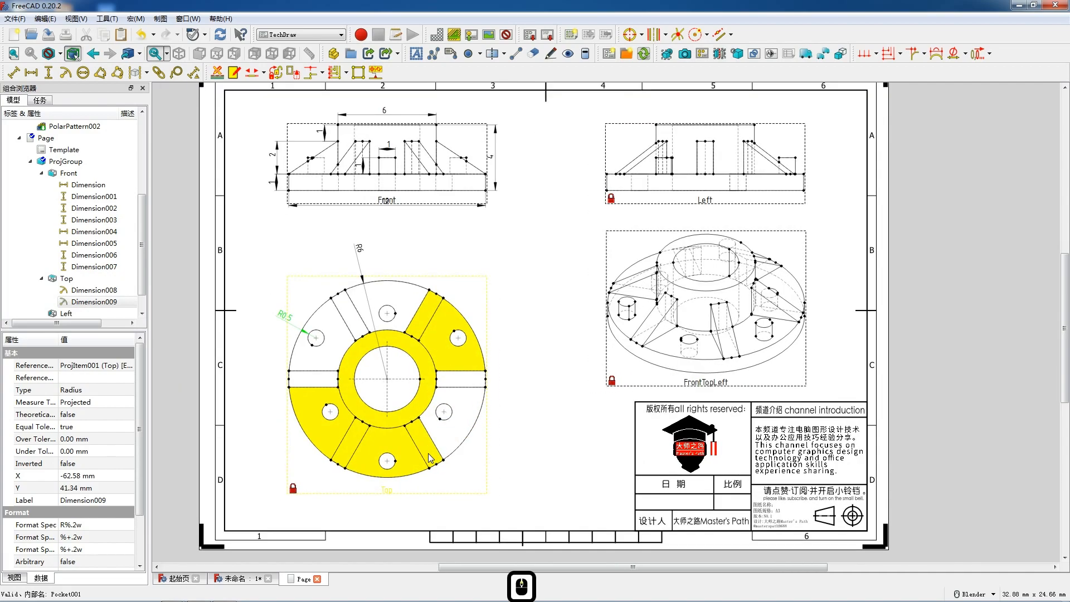
scroll(429, 459, up, 1)
scroll(432, 452, up, 2)
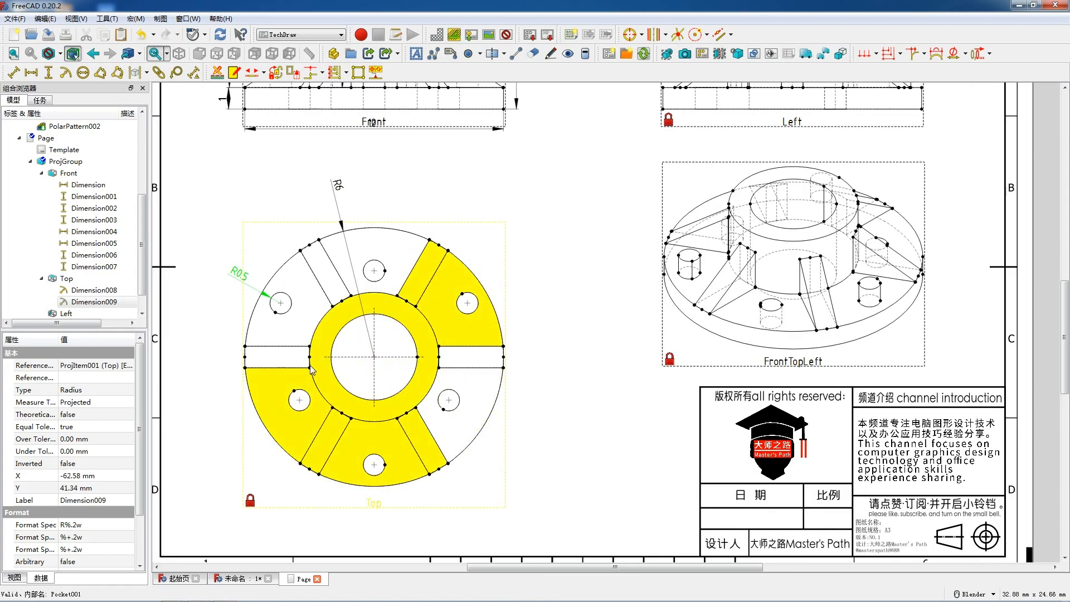
click(254, 373)
ctrl+click(260, 350)
key(shift+v)
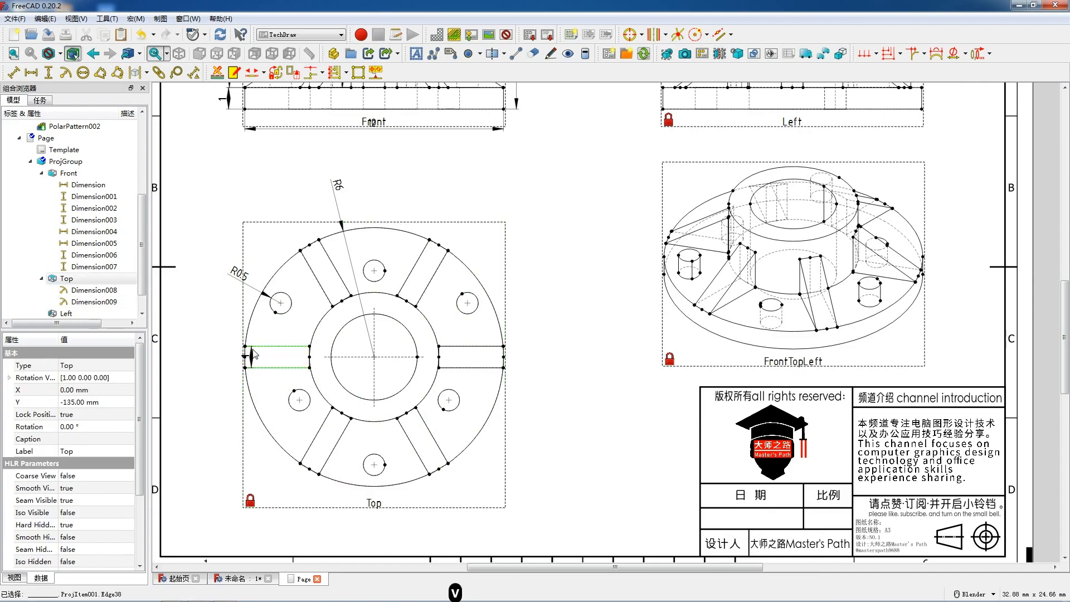
drag(239, 354, 223, 359)
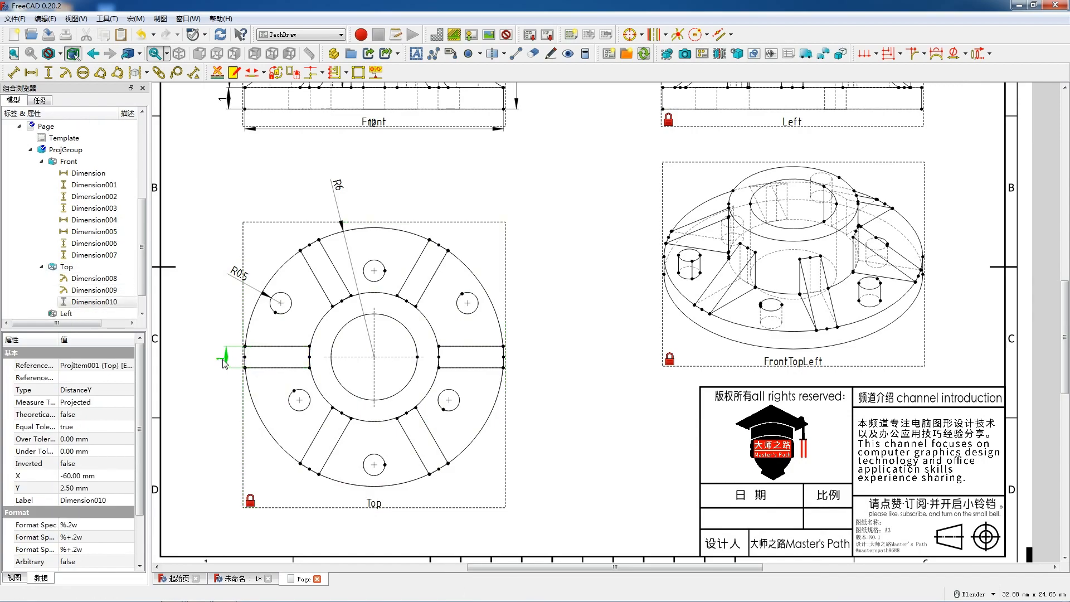
click(226, 363)
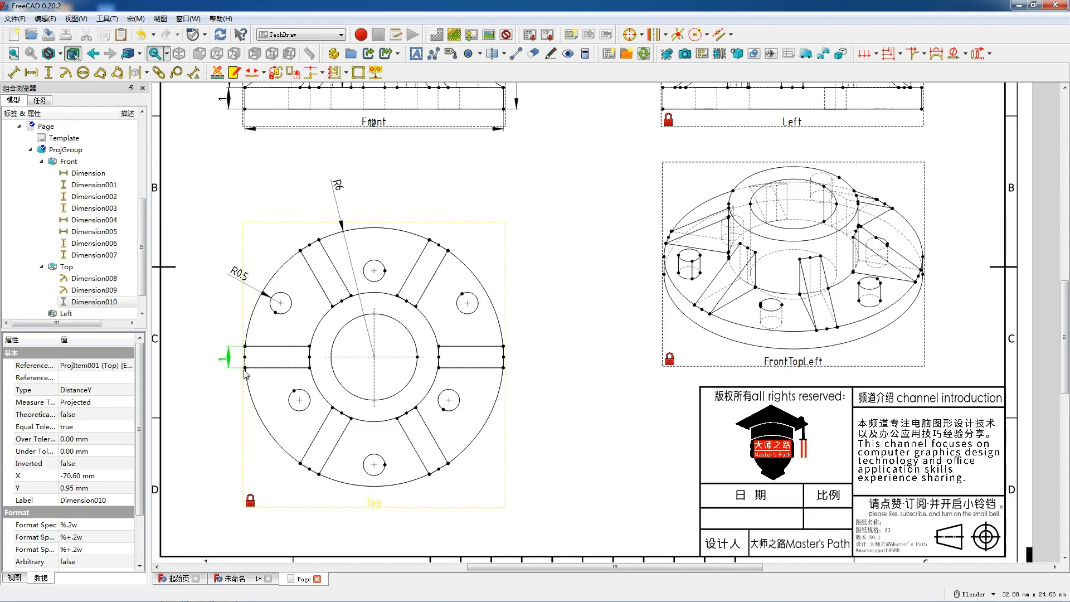
Open the upper-left small circle's radius dimension for editing and replace its numeric format with text starting with R0.5.
scroll(368, 378, down, 5)
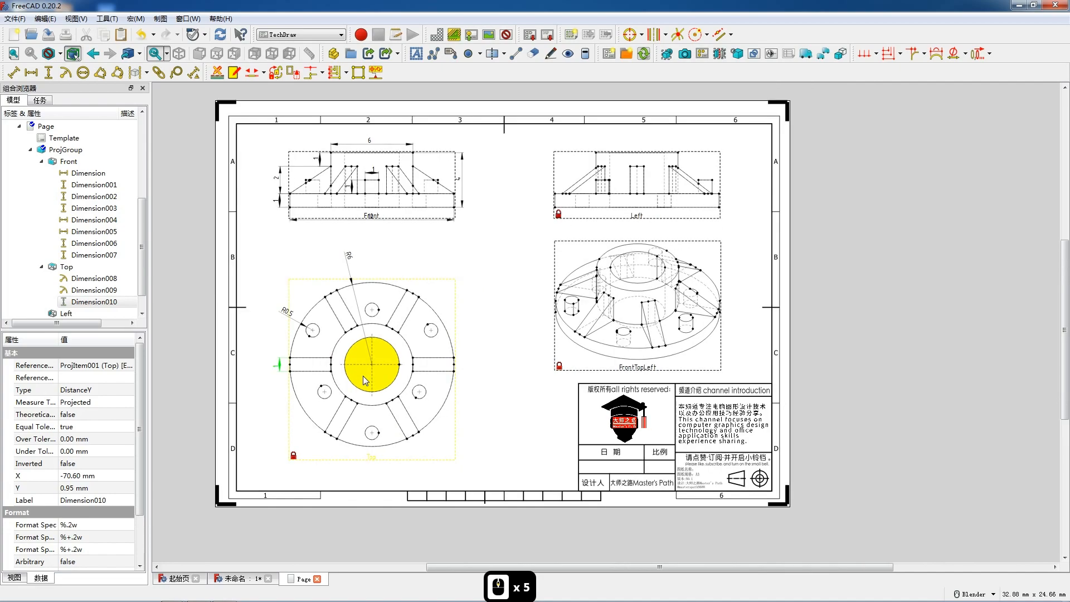
scroll(368, 423, up, 2)
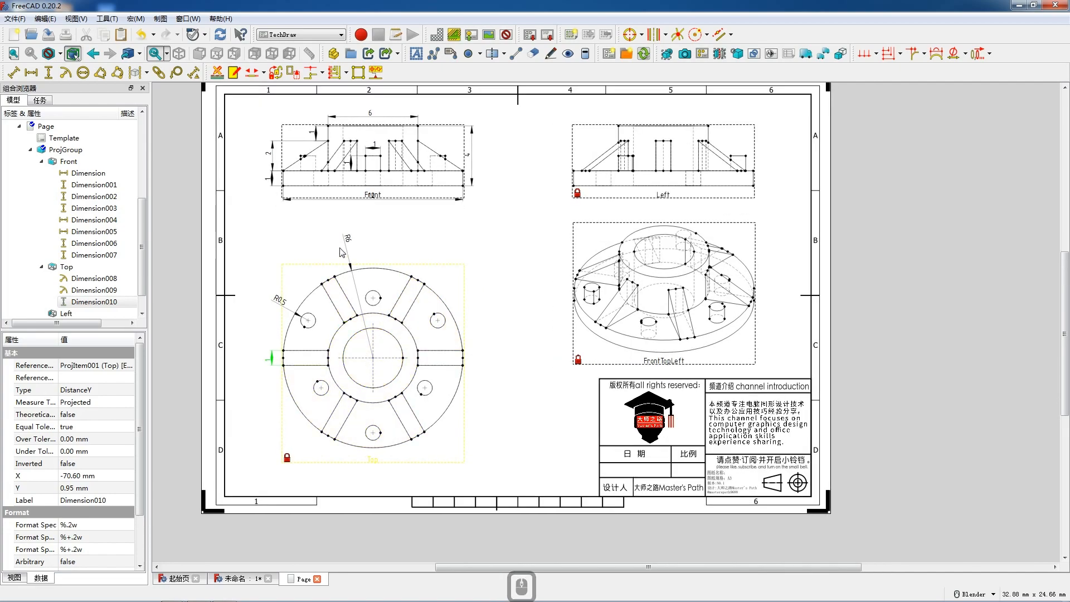
scroll(331, 314, up, 4)
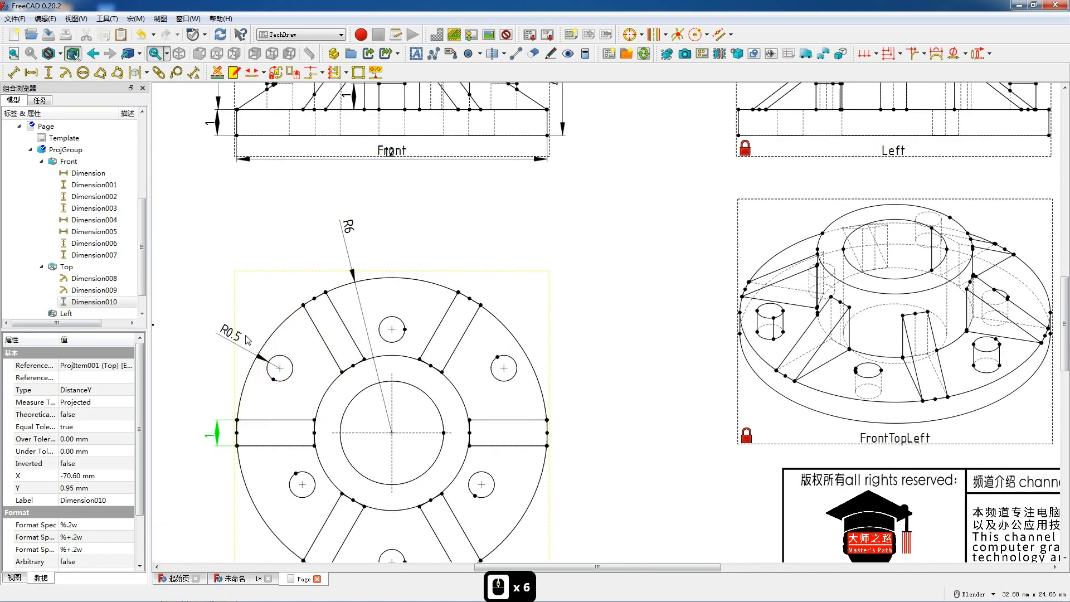
click(231, 338)
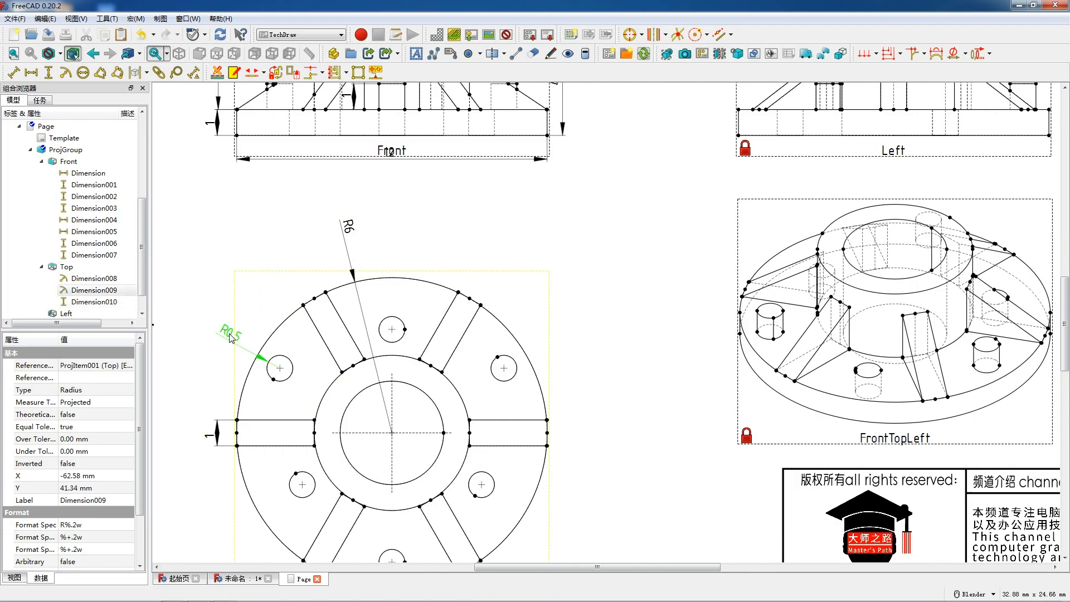
scroll(267, 329, down, 3)
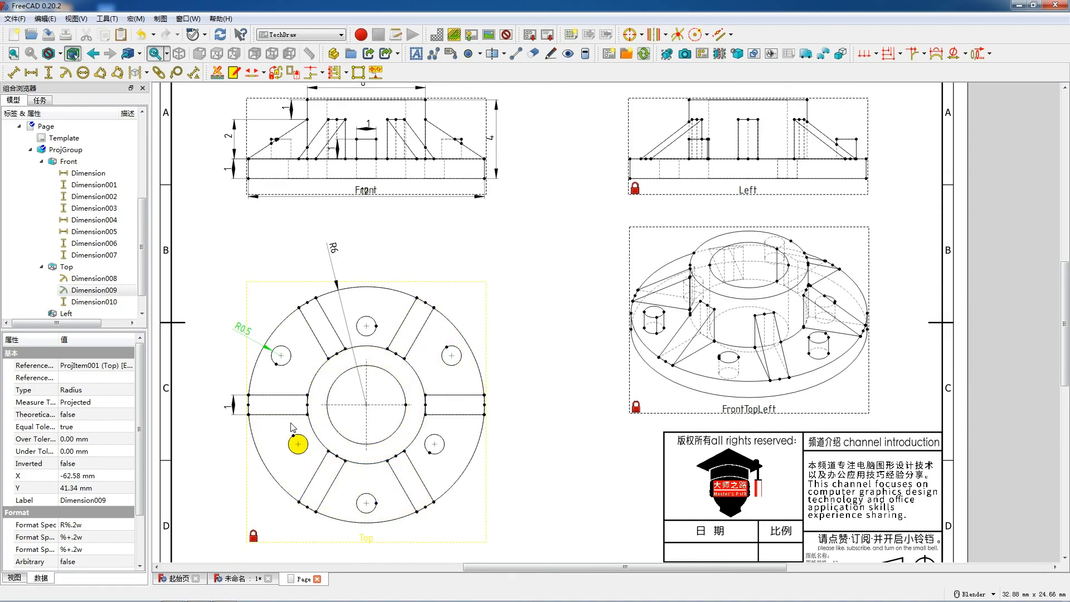
double_click(239, 332)
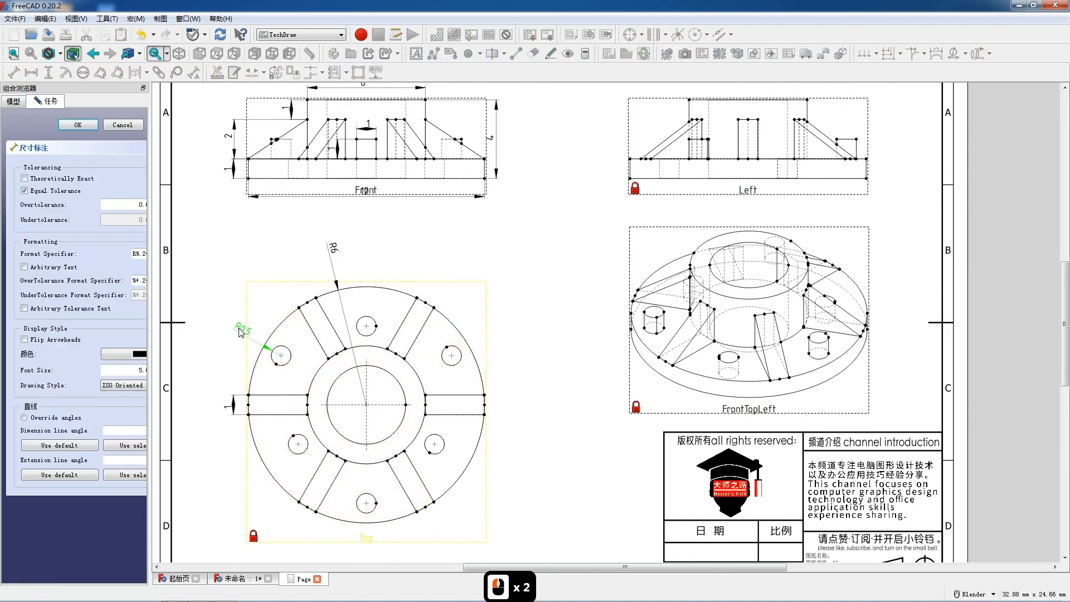
click(147, 255)
drag(144, 255, 136, 254)
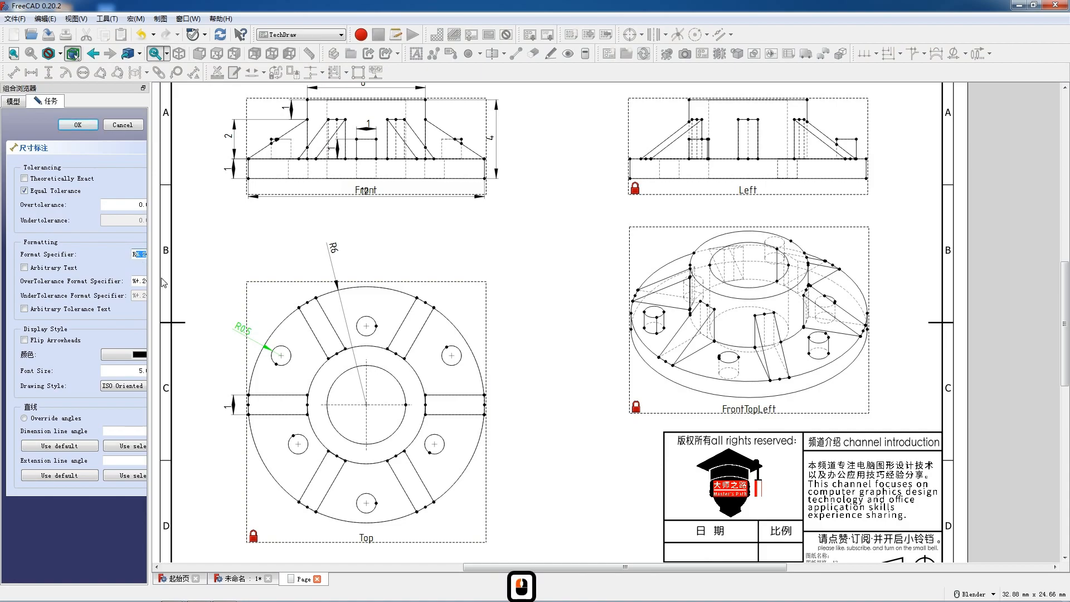
key(Delete)
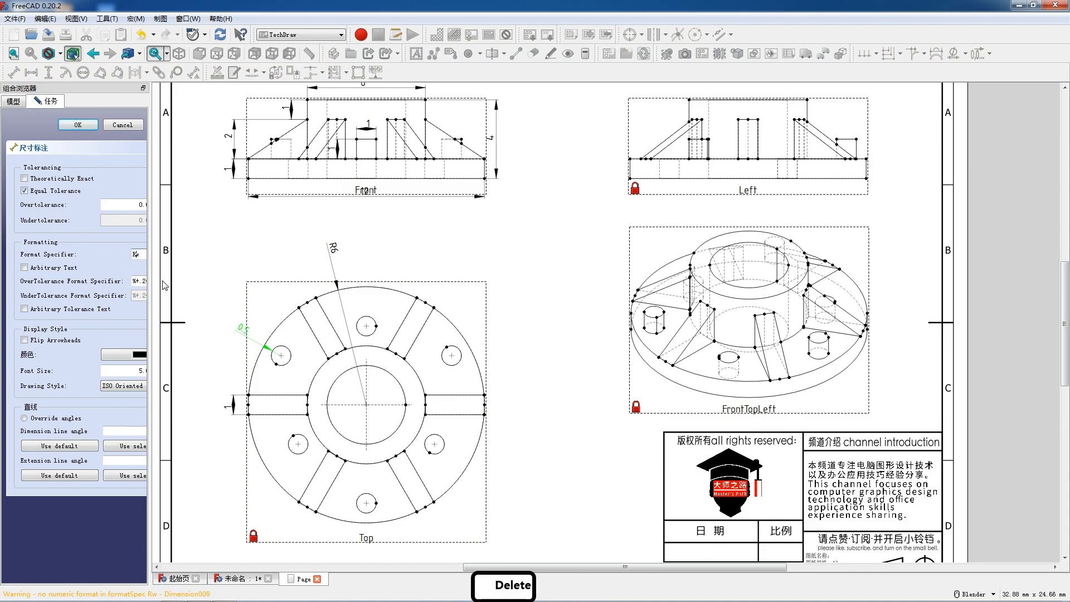
click(147, 258)
key(BackSpace)
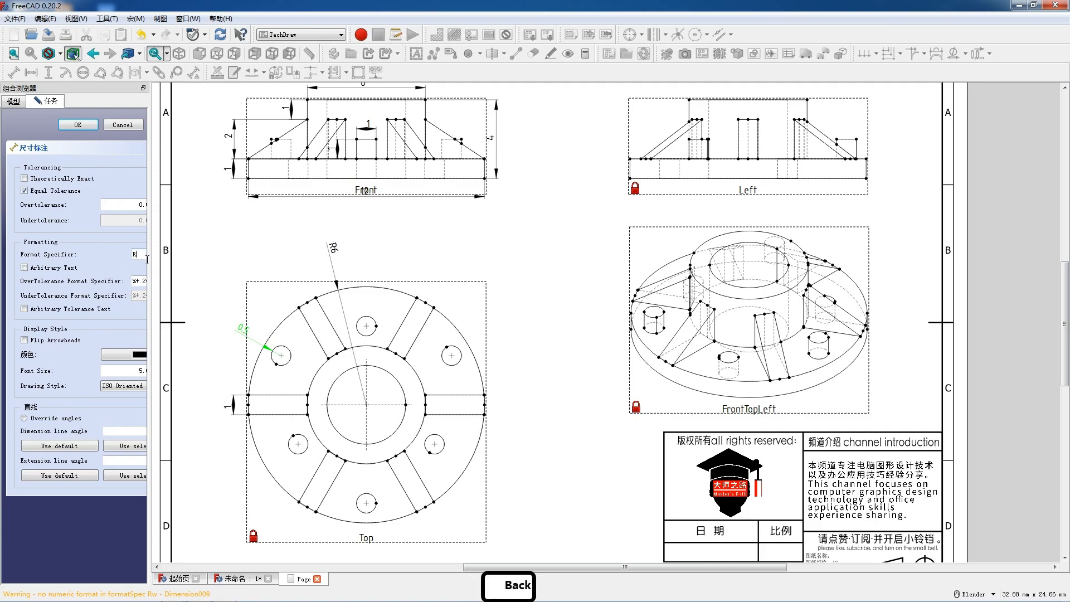
text(0.5)
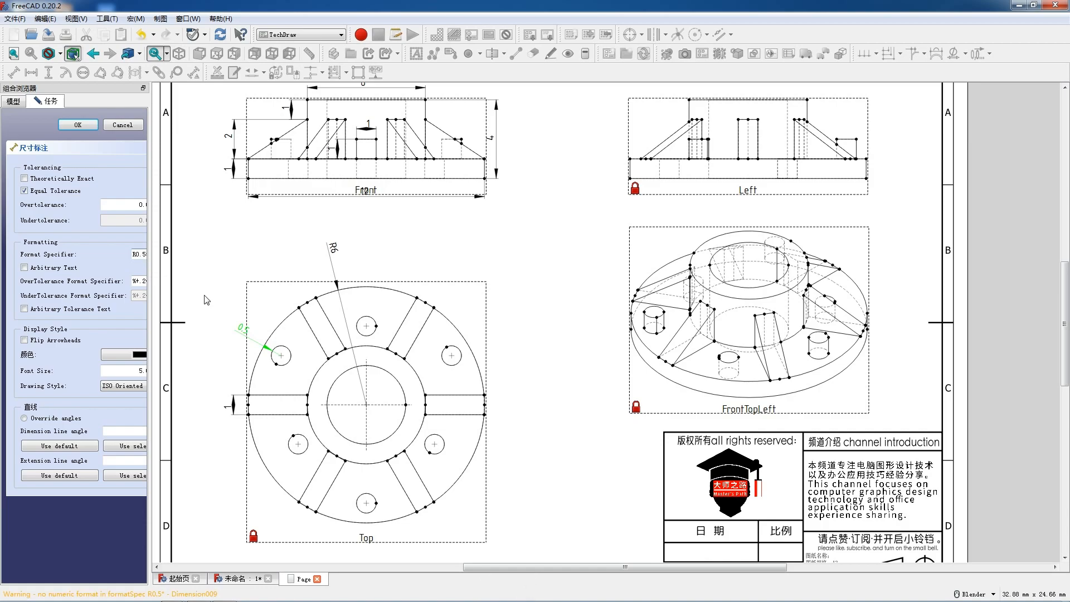
Set the upper-left circle's radius dimension format to R0.5*3 and enable arbitrary text for it.
click(129, 255)
key(BackSpace)
text(R)
key(space)
key(BackSpace)
key(BackSpace)
click(240, 330)
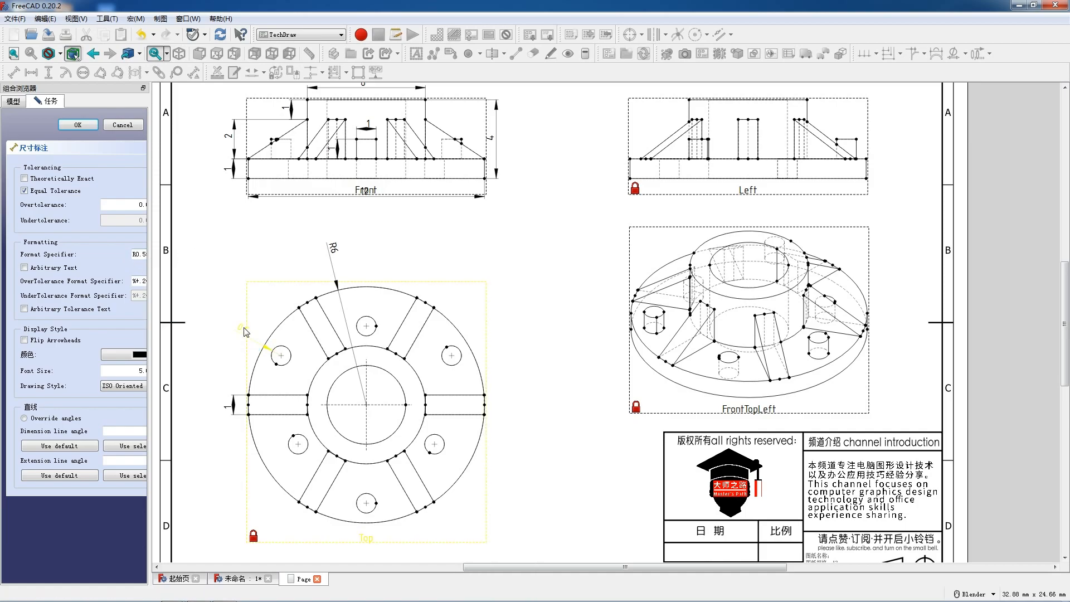
double_click(244, 332)
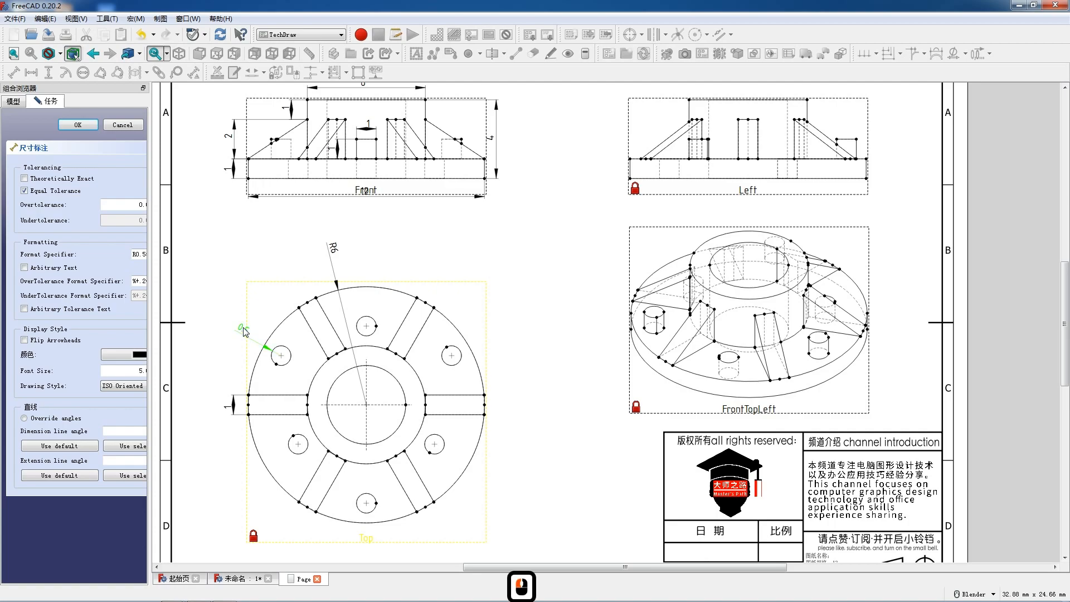
click(34, 269)
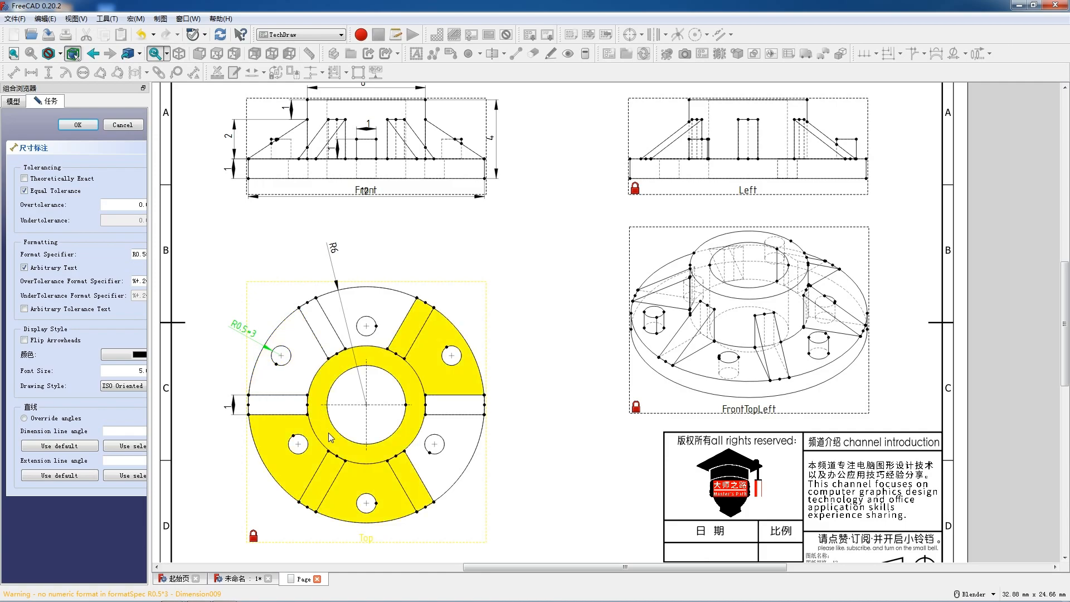
Accept the text change and add a radius dimension to the lower-left small circle in the Top view, placing it outside the flange.
click(290, 452)
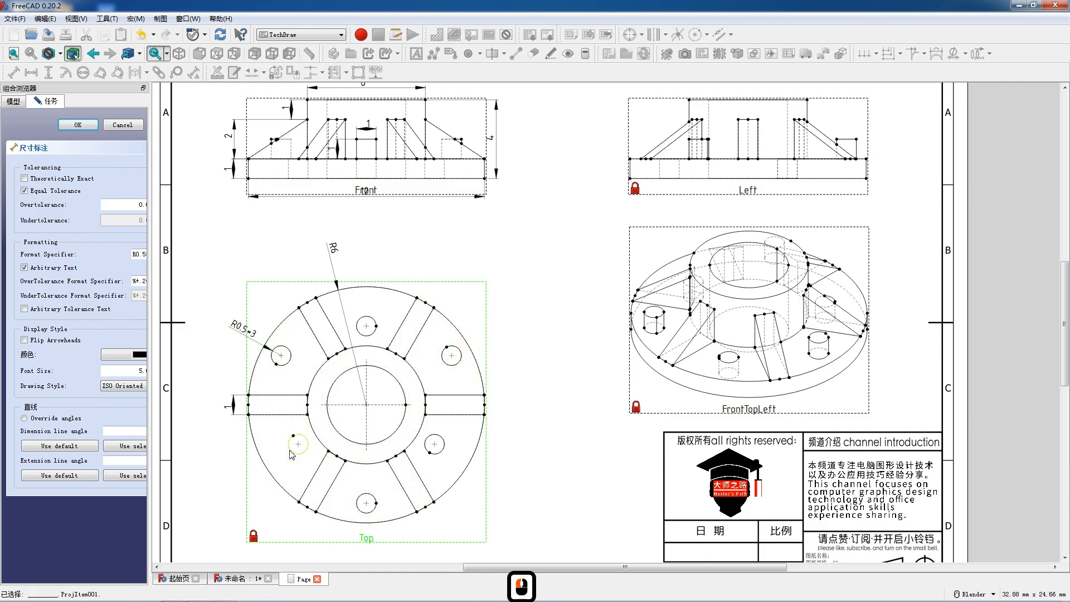
click(84, 124)
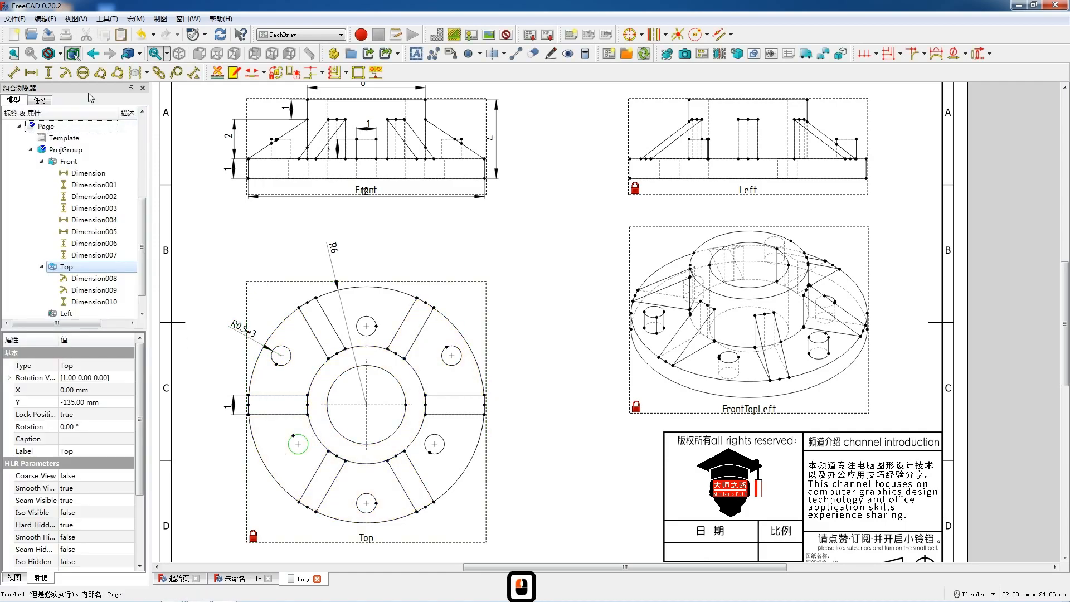
click(65, 73)
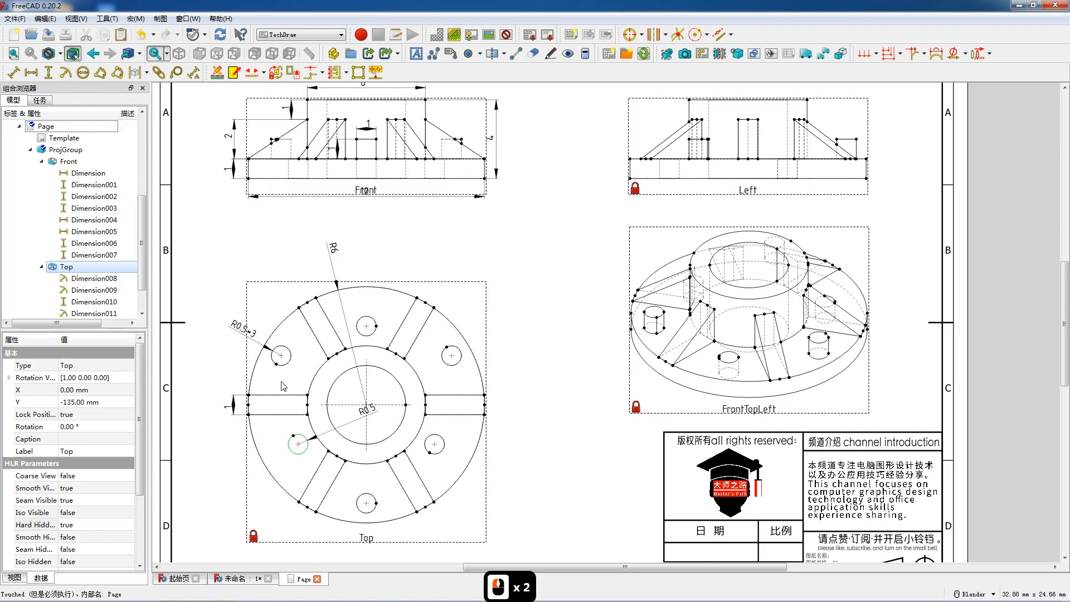
double_click(219, 463)
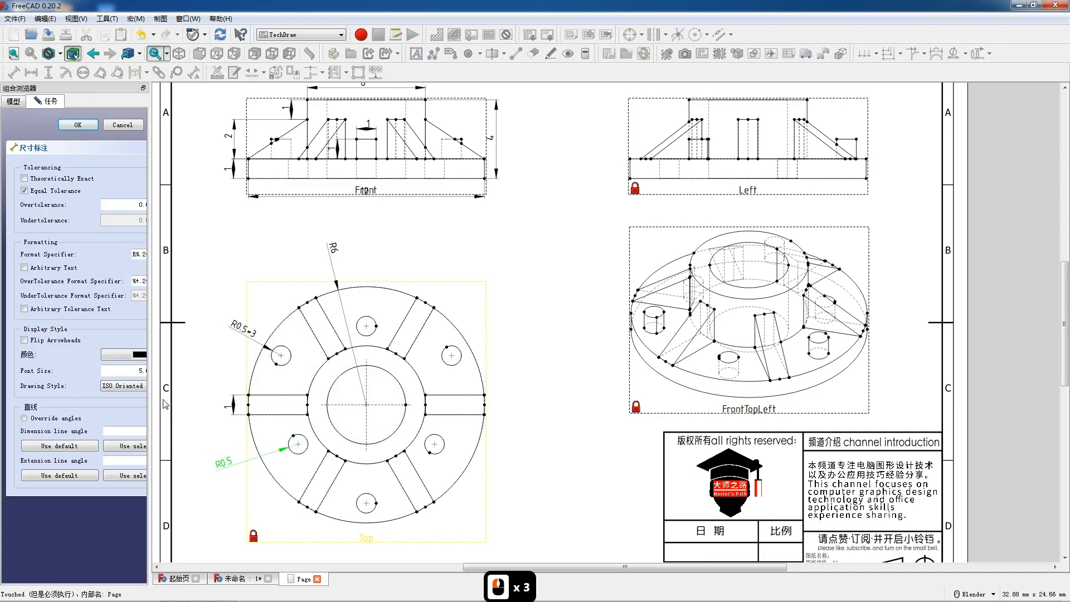
Enable arbitrary text for the lower-left circle's radius dimension and set its format to R0.5*3.
double_click(132, 255)
click(138, 255)
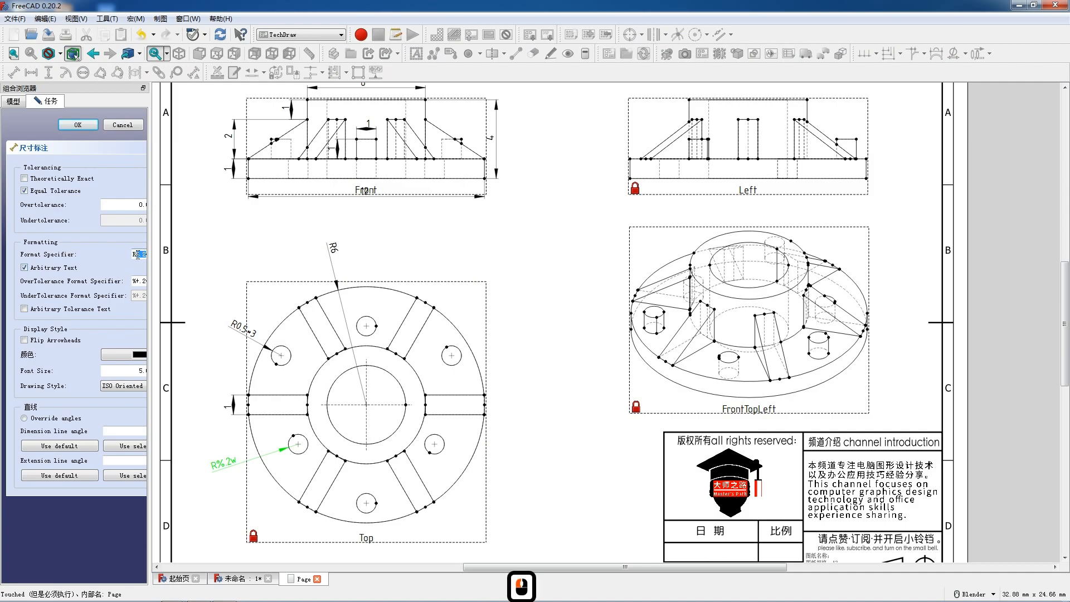
key(BackSpace)
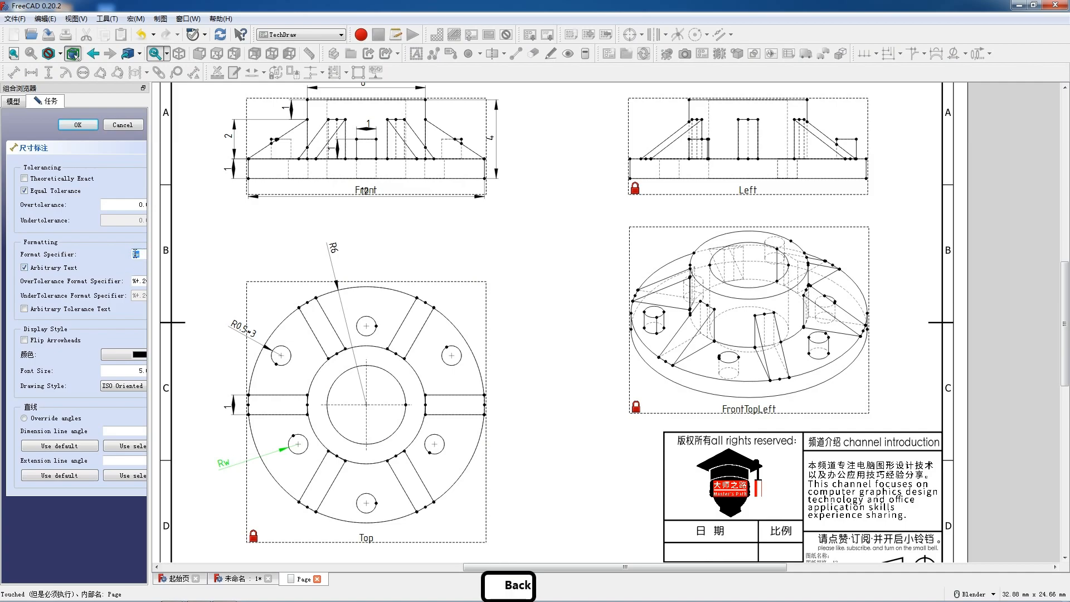
click(141, 256)
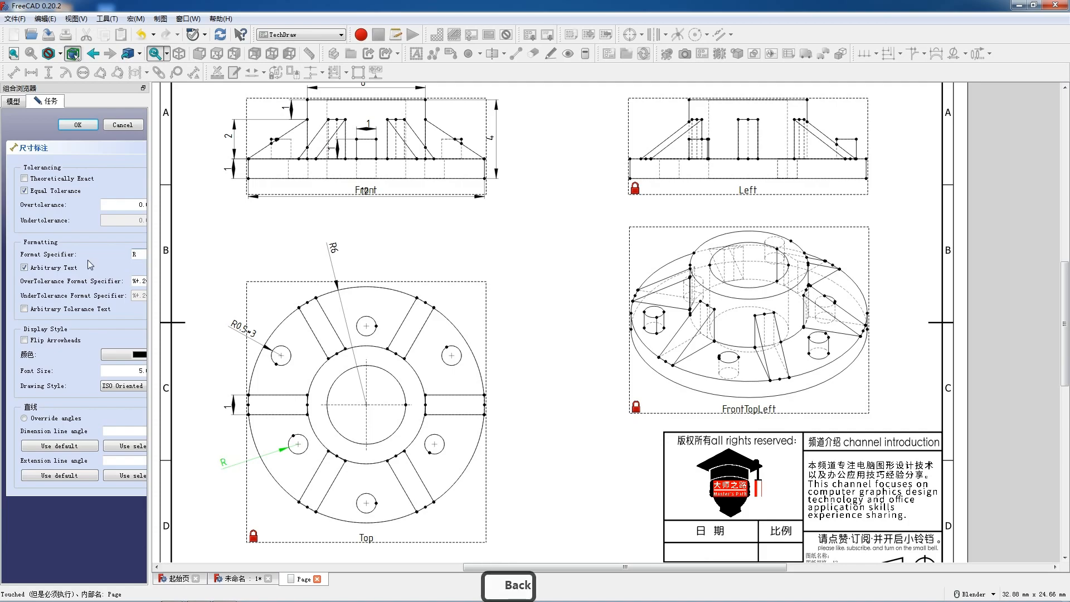
text(0.5)
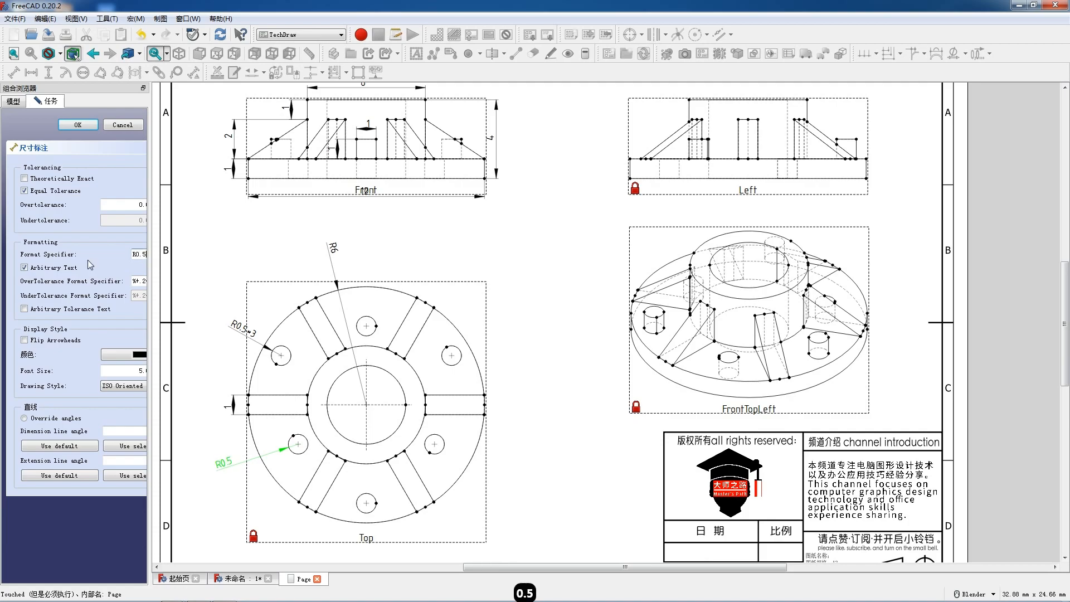
text(*3)
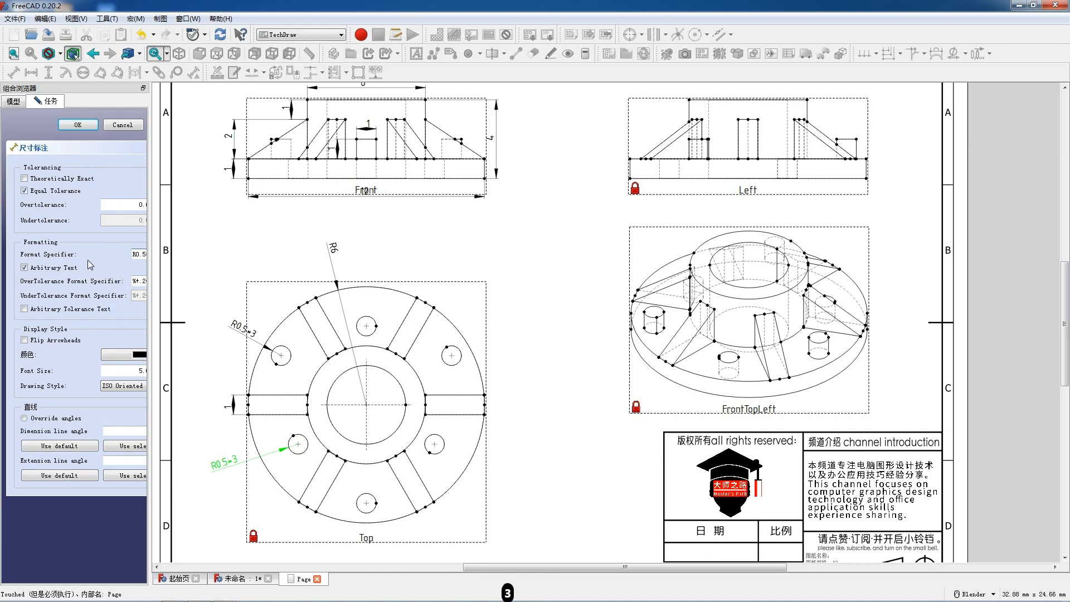
Append 完全贯穿 to the lower-left circle's radius dimension text.
text(wan)
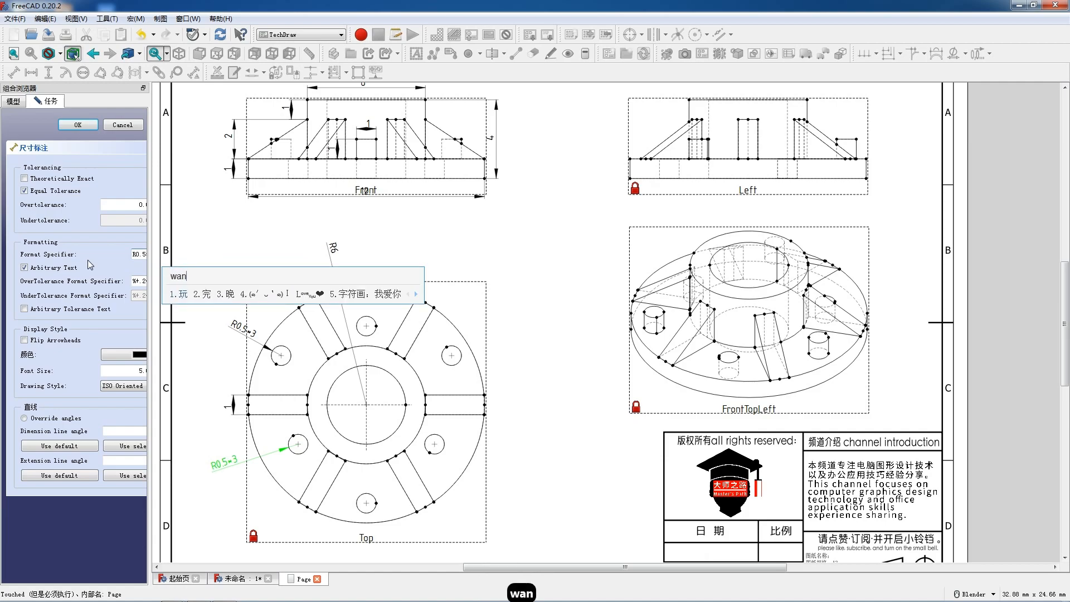
text(quan)
key(space)
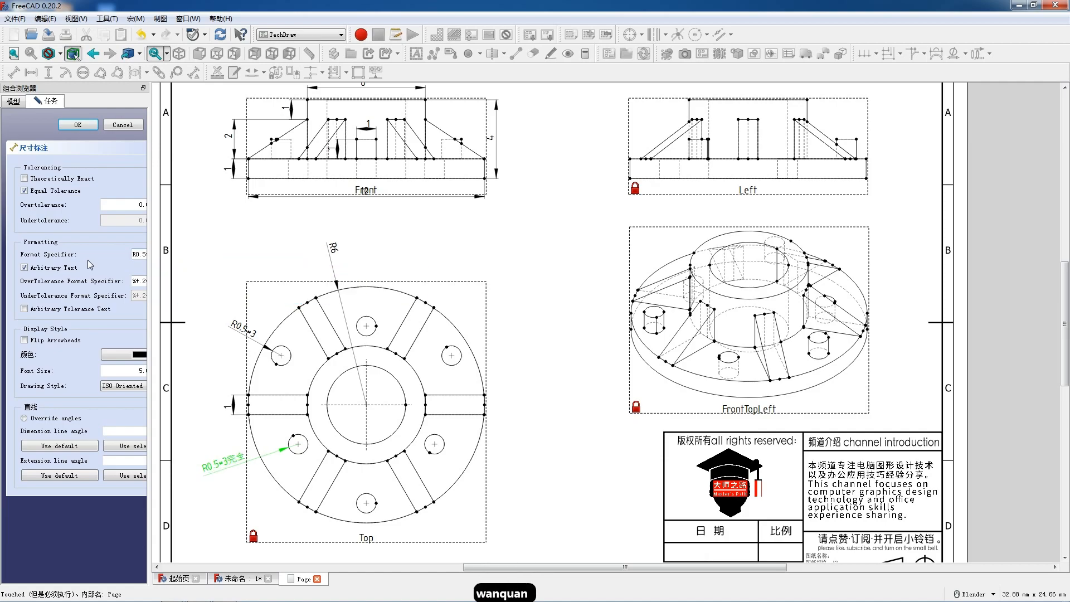
text(g'c)
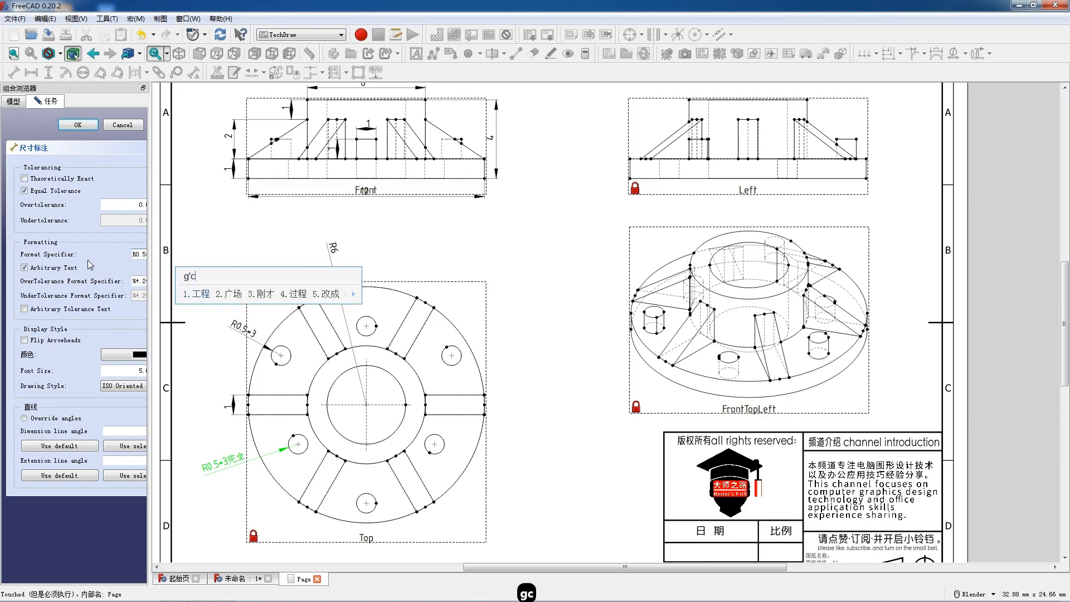
text(hun)
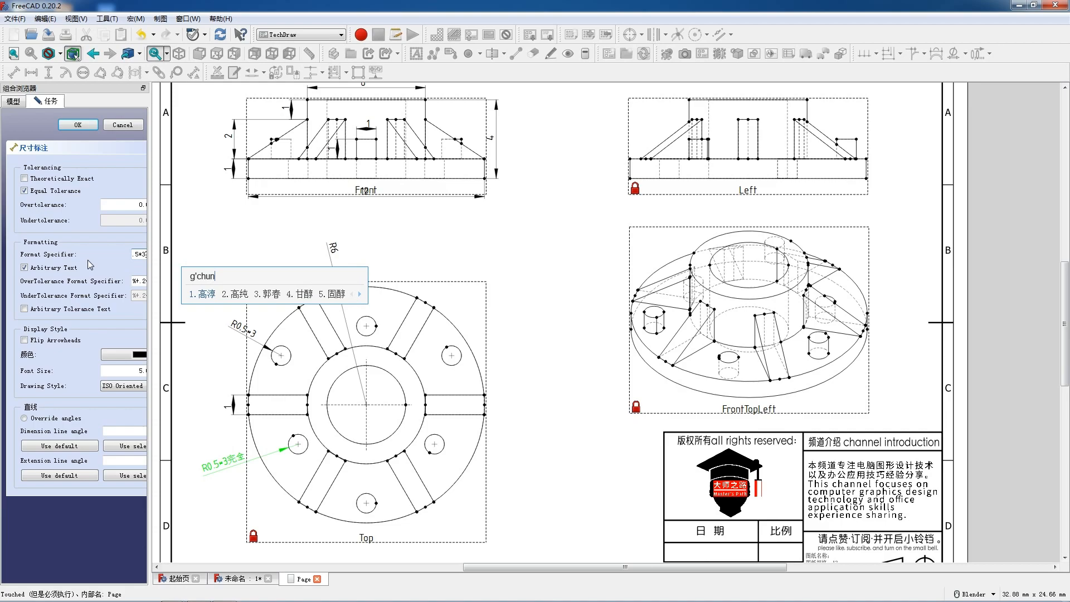
key(BackSpace)
text(an)
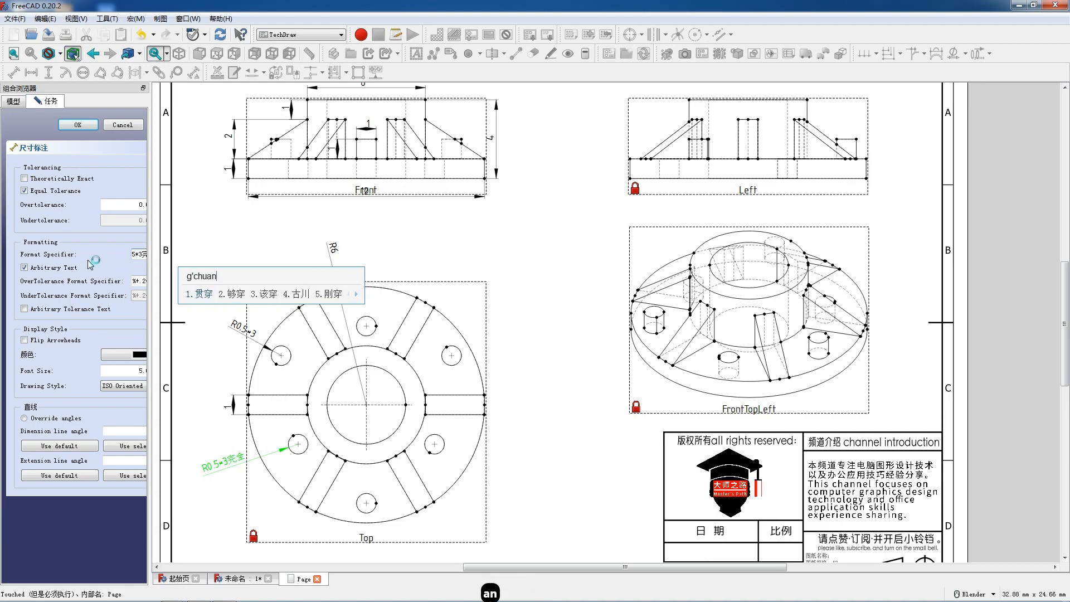
key(space)
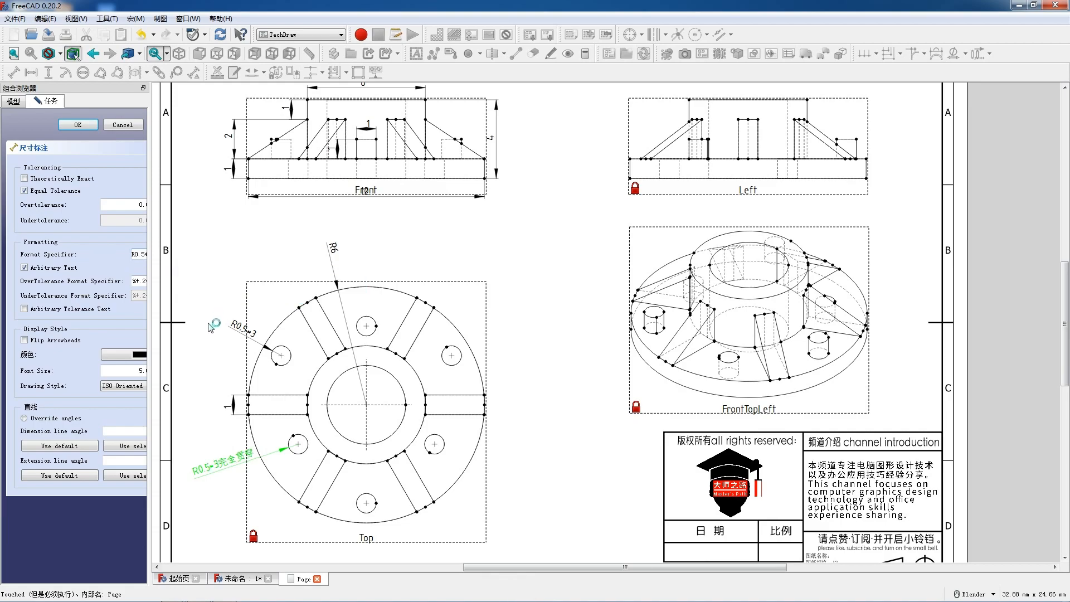
Accept the lower-left circle's callout text and add a radius dimension to the hub's outer circle in the Top view, placed outside the flange.
click(79, 124)
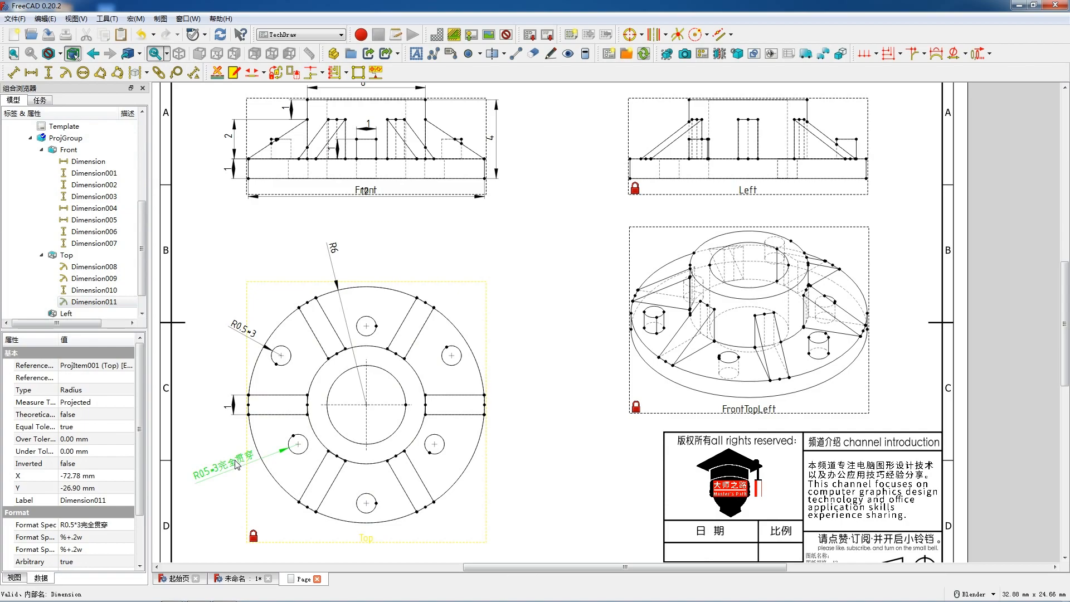
drag(235, 461, 234, 465)
scroll(354, 284, down, 3)
scroll(391, 405, up, 4)
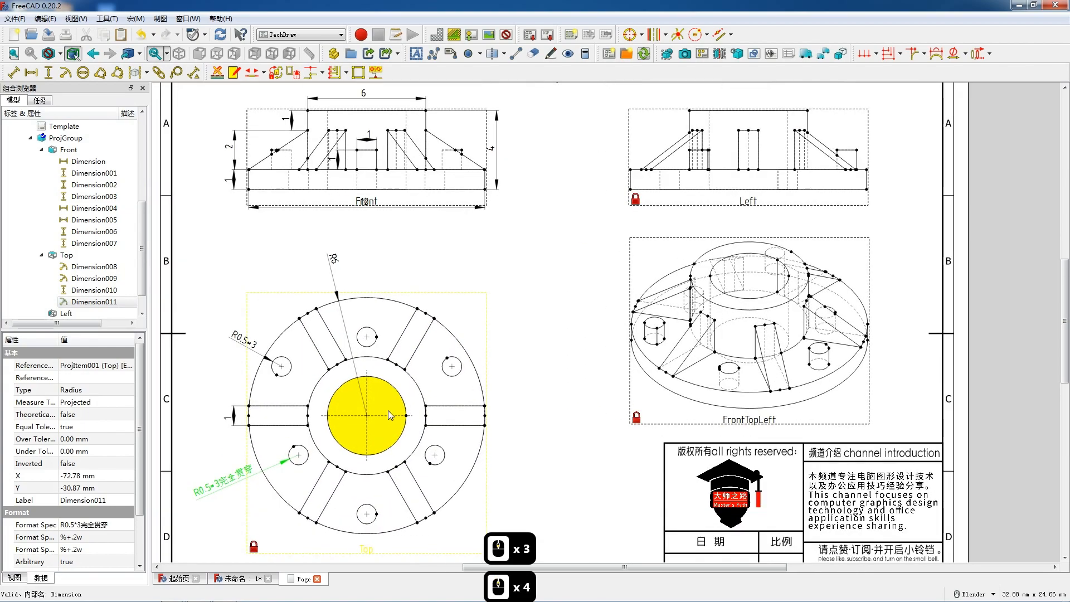
click(316, 374)
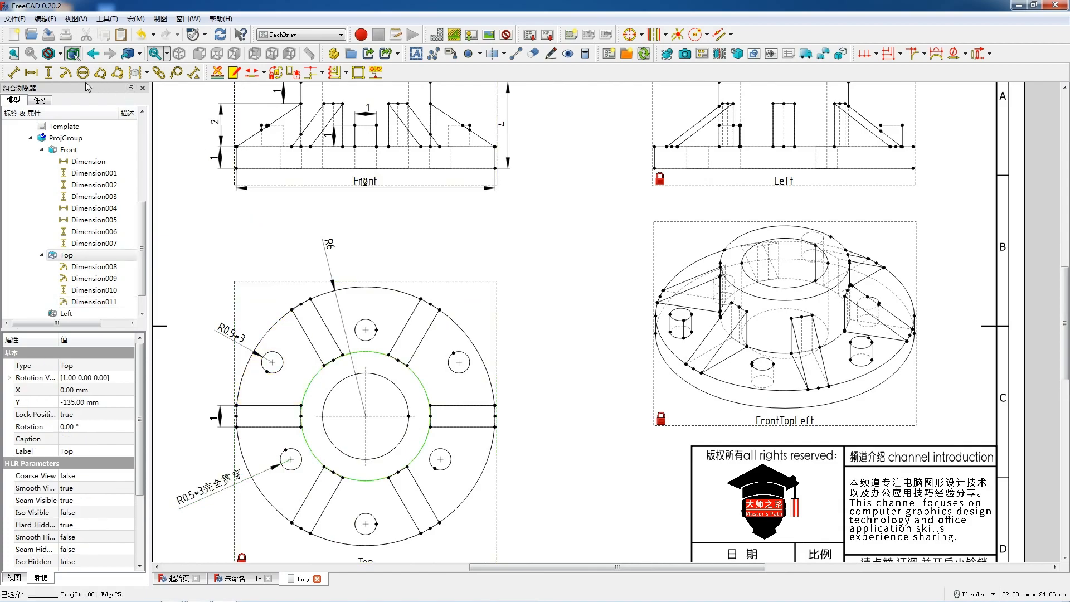
click(65, 72)
drag(365, 422, 463, 309)
Add a radius dimension to the central bore circle in the Top view and place its text outside the flange's right side.
click(408, 407)
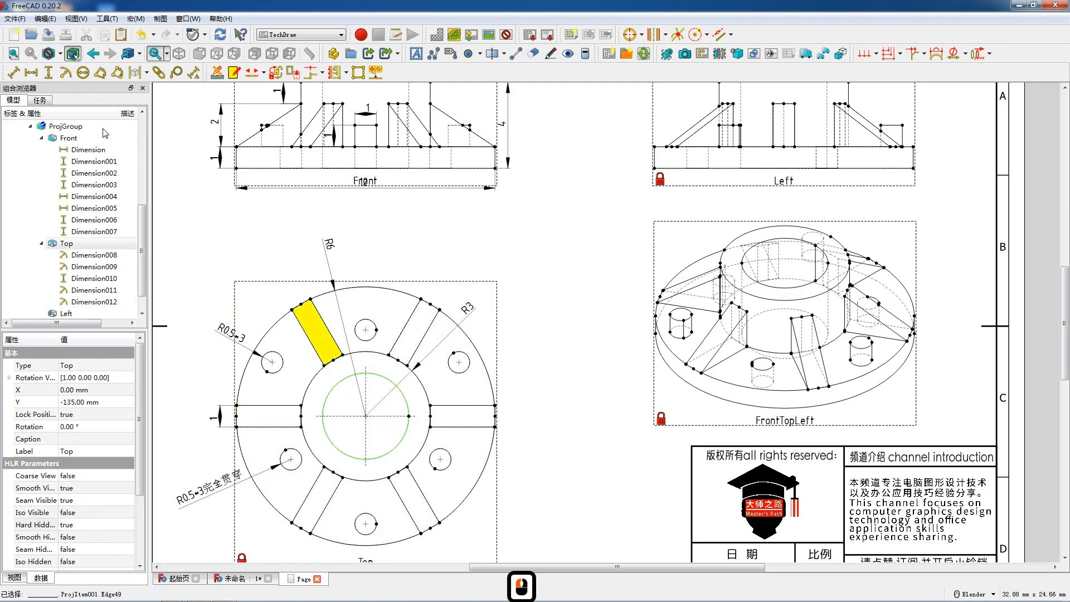
click(65, 72)
drag(368, 427, 519, 365)
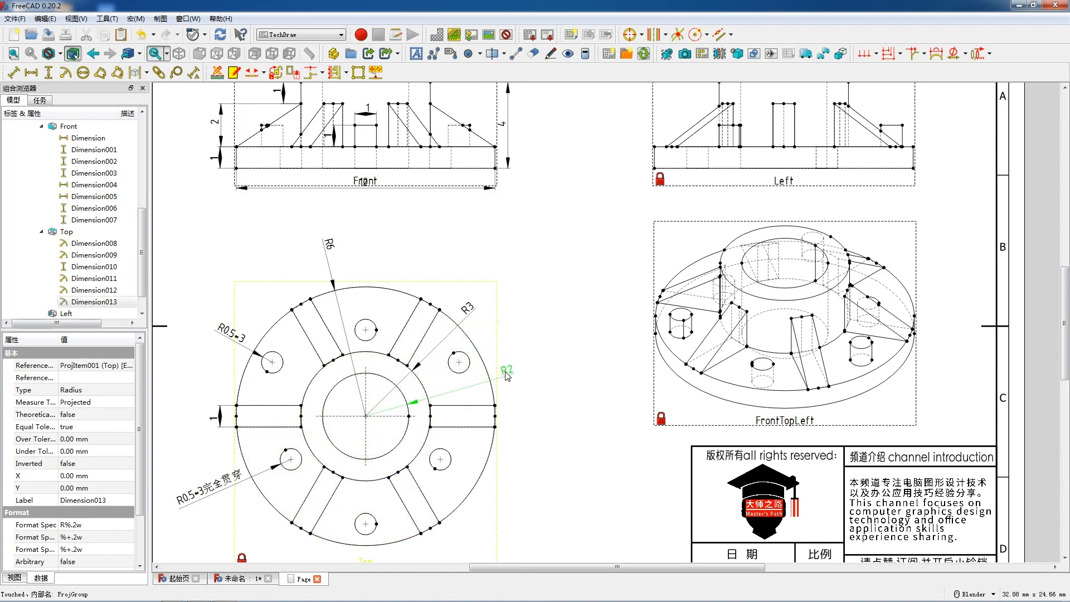
drag(503, 371, 502, 371)
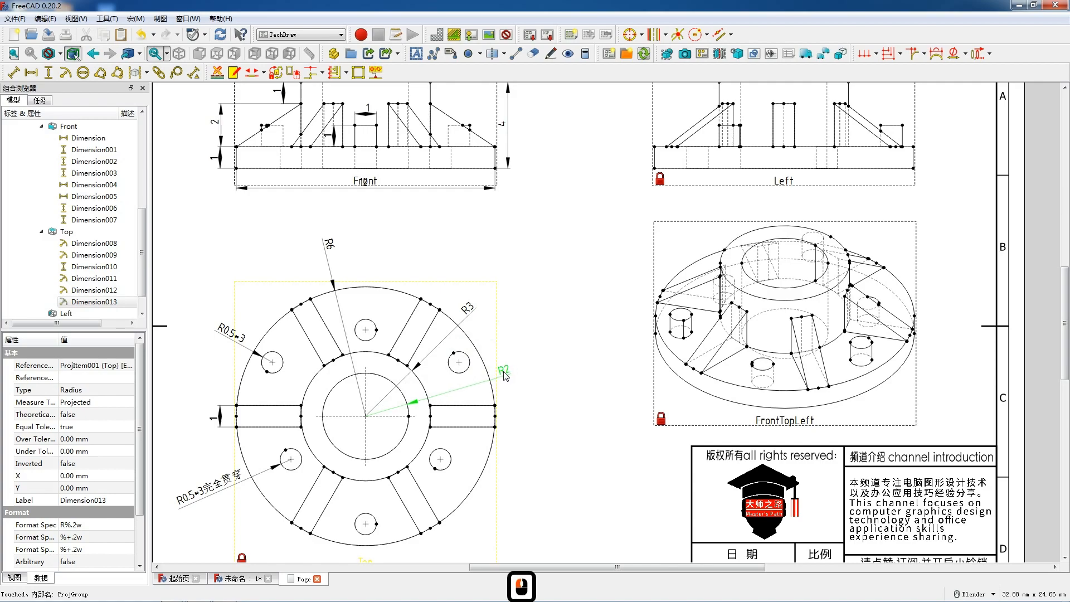
Add a vertical dimension from the bore centre to the lowest small circle's centre in the Top view, placed right of the flange.
click(383, 420)
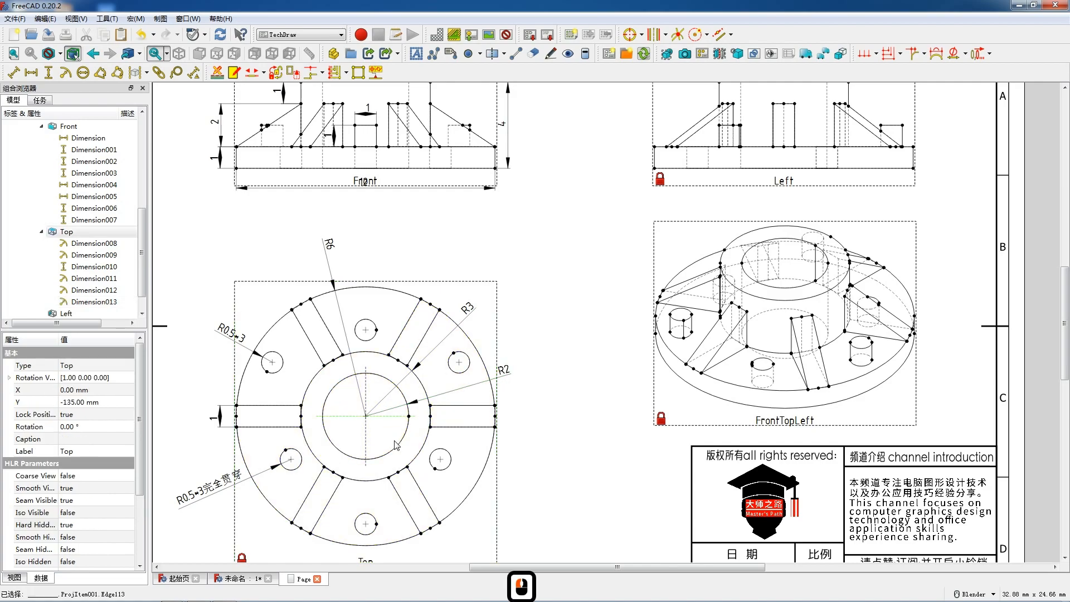
ctrl+click(365, 523)
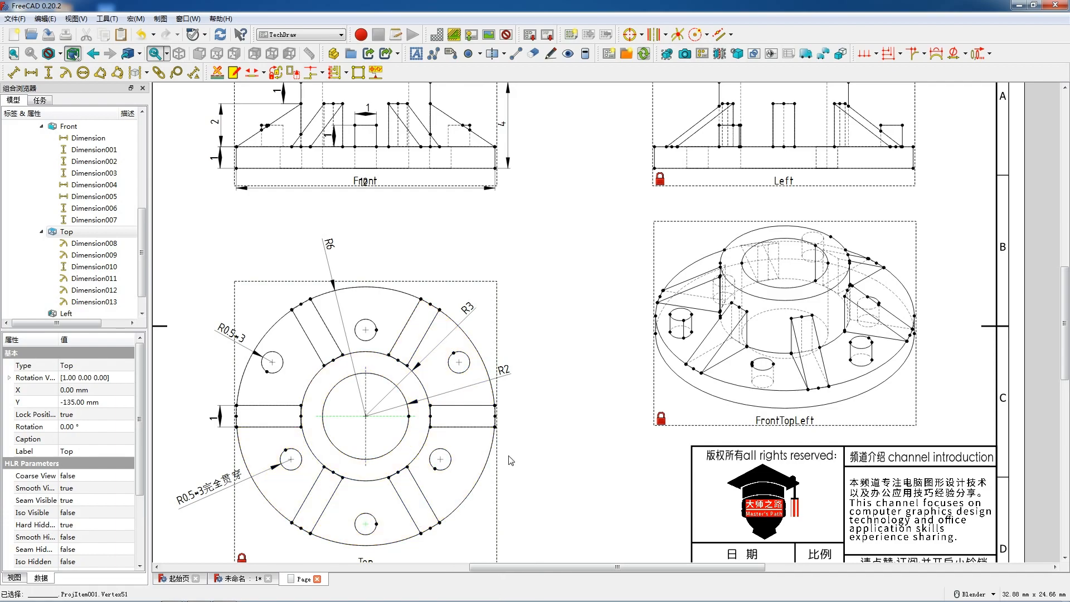
click(366, 416)
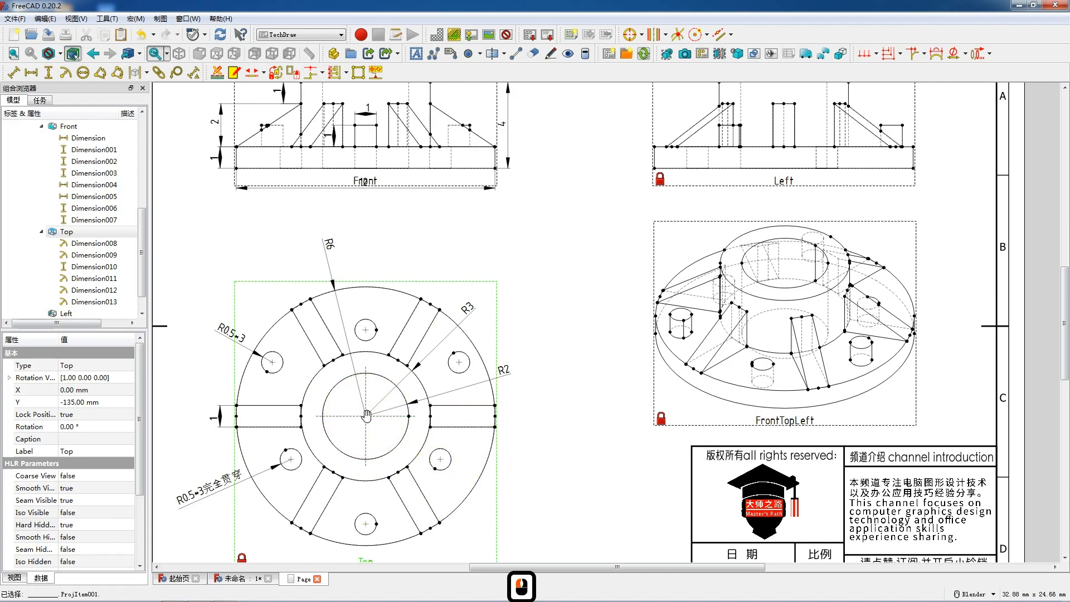
ctrl+click(366, 525)
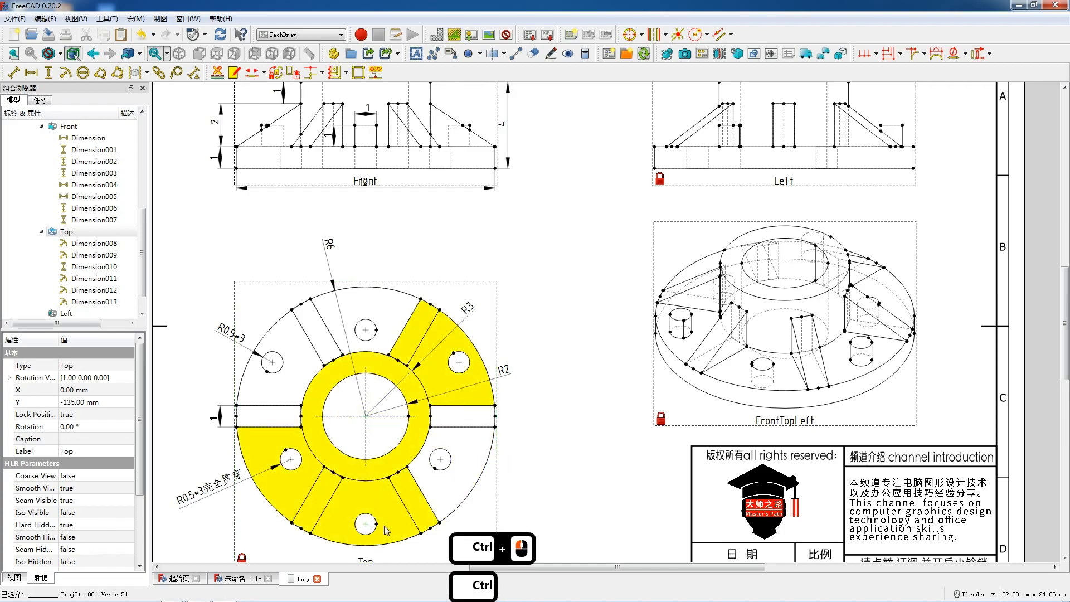
key(shift+v)
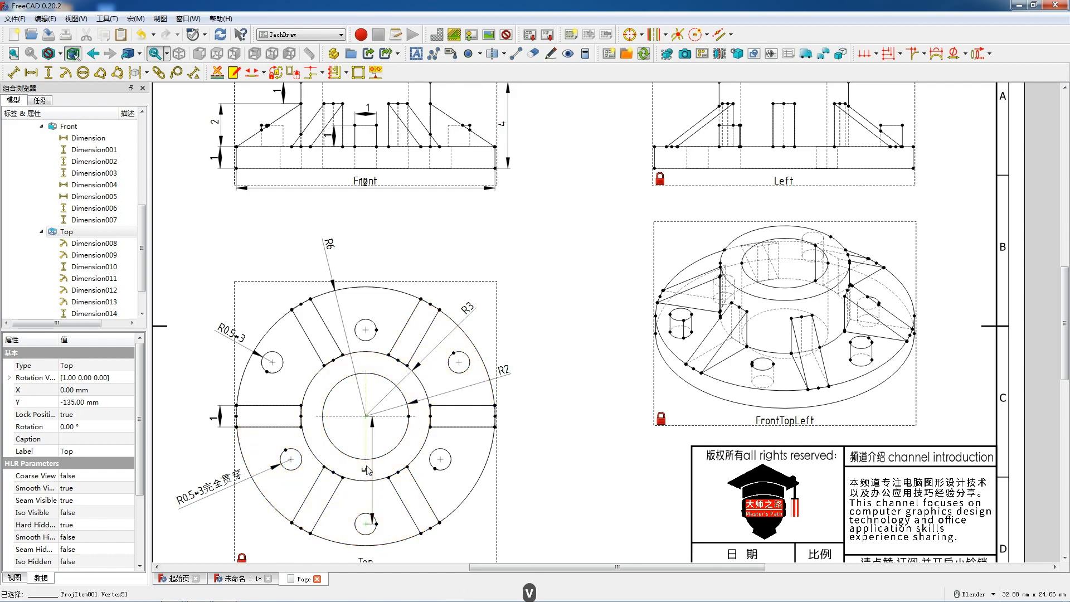
drag(369, 479, 543, 466)
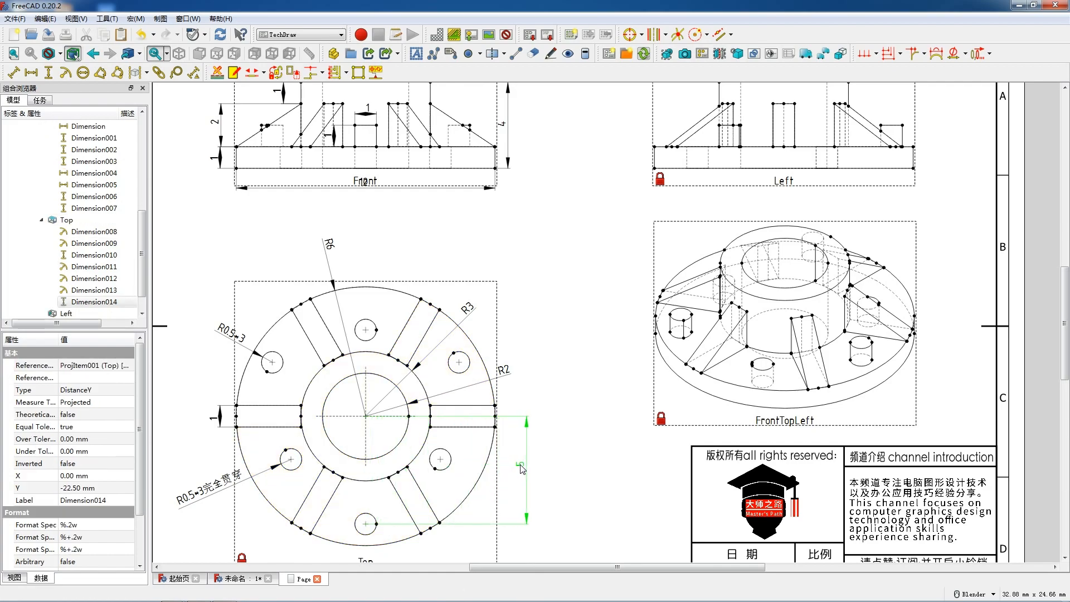
Add a vertical dimension from the bore centre to the uppermost small circle's centre in the Top view, aligned above the lower distance dimension.
click(367, 416)
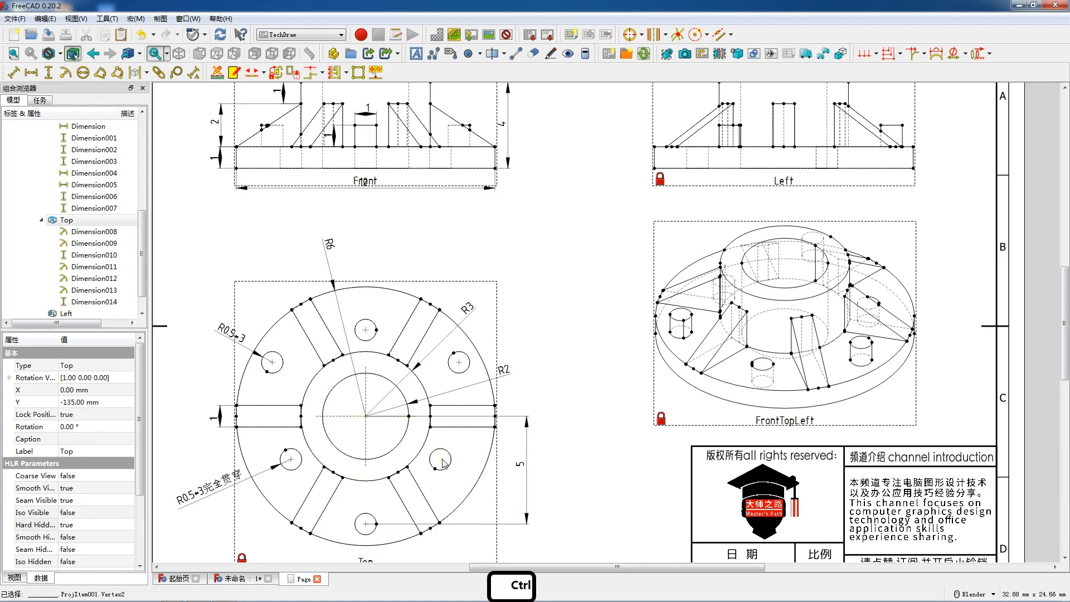
ctrl+click(366, 330)
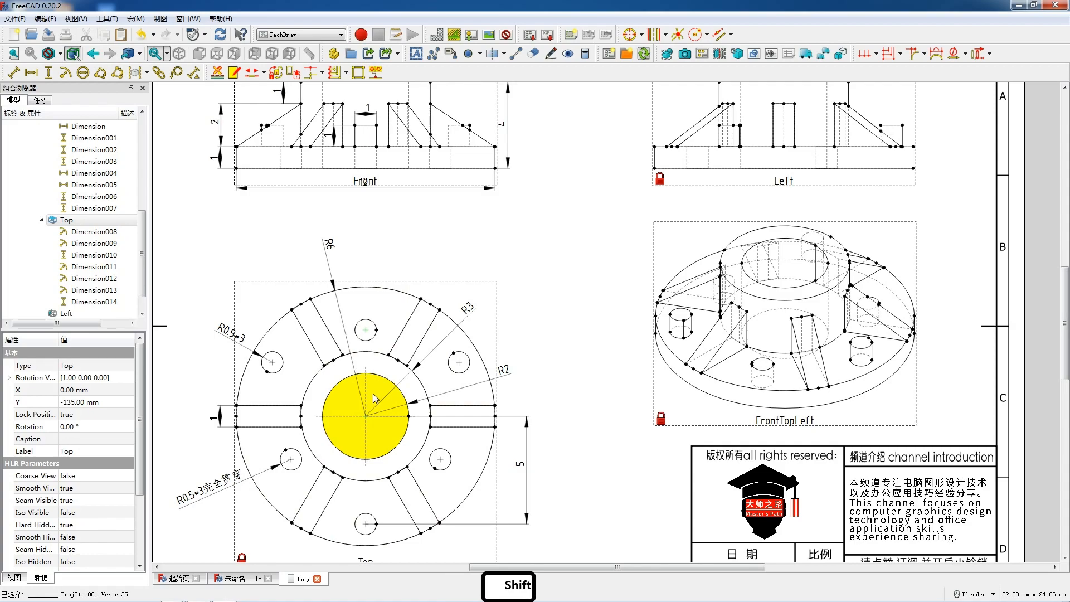
key(shift+v)
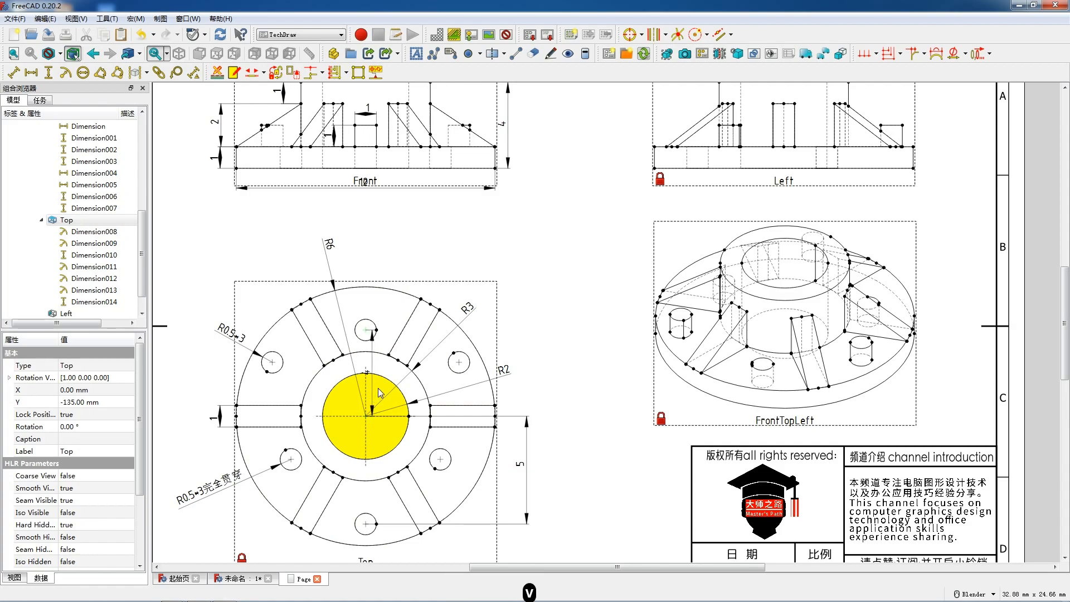
drag(363, 374, 522, 378)
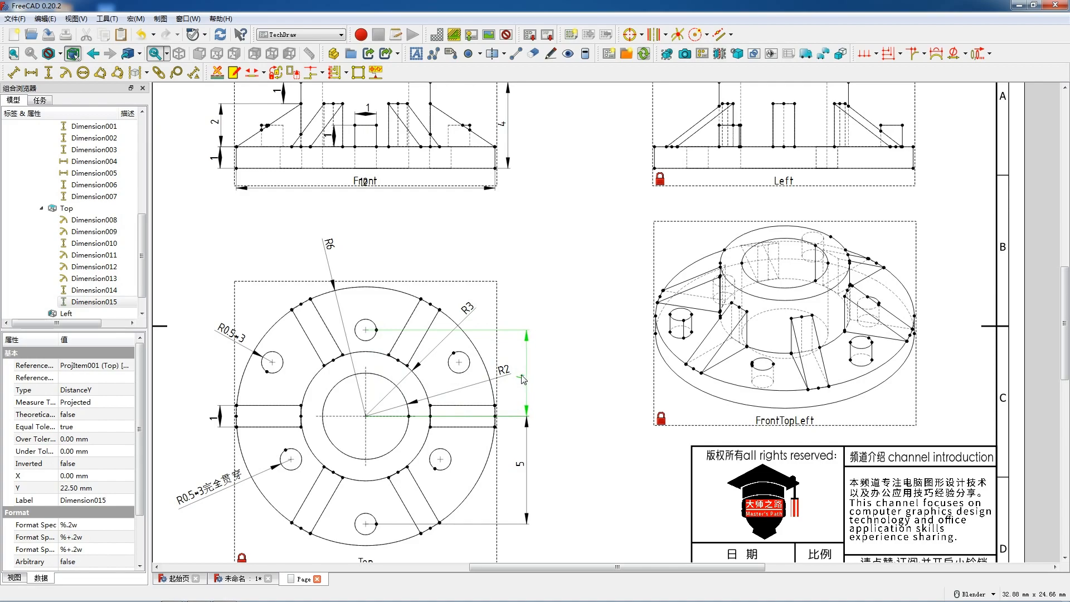
drag(524, 379, 524, 379)
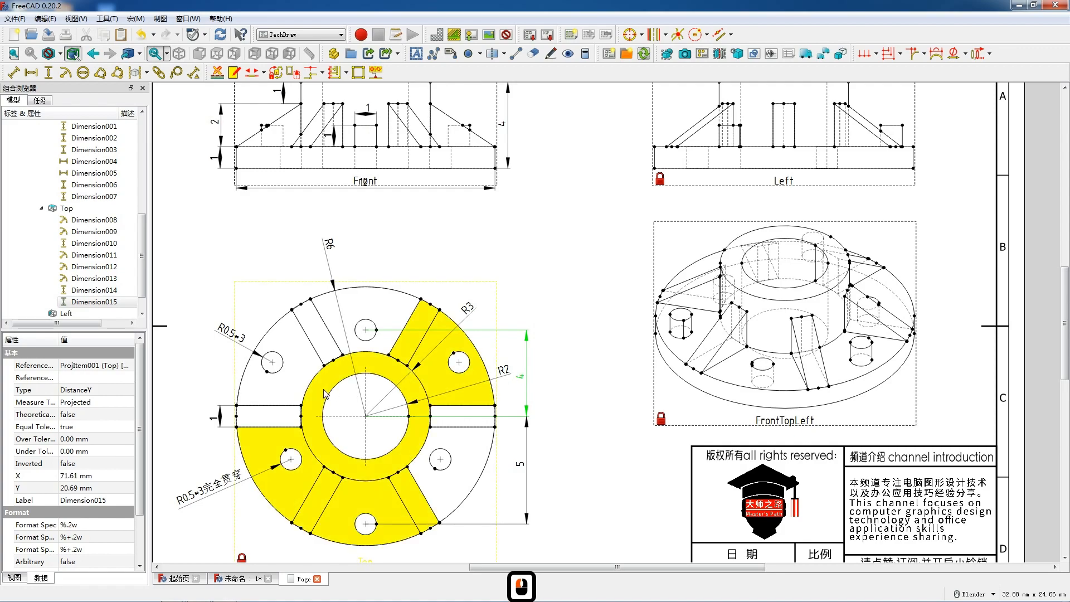
Add a vertical thickness dimension to the flange's left edge in the Left view, placed outside the outline.
scroll(326, 394, down, 2)
scroll(326, 394, down, 3)
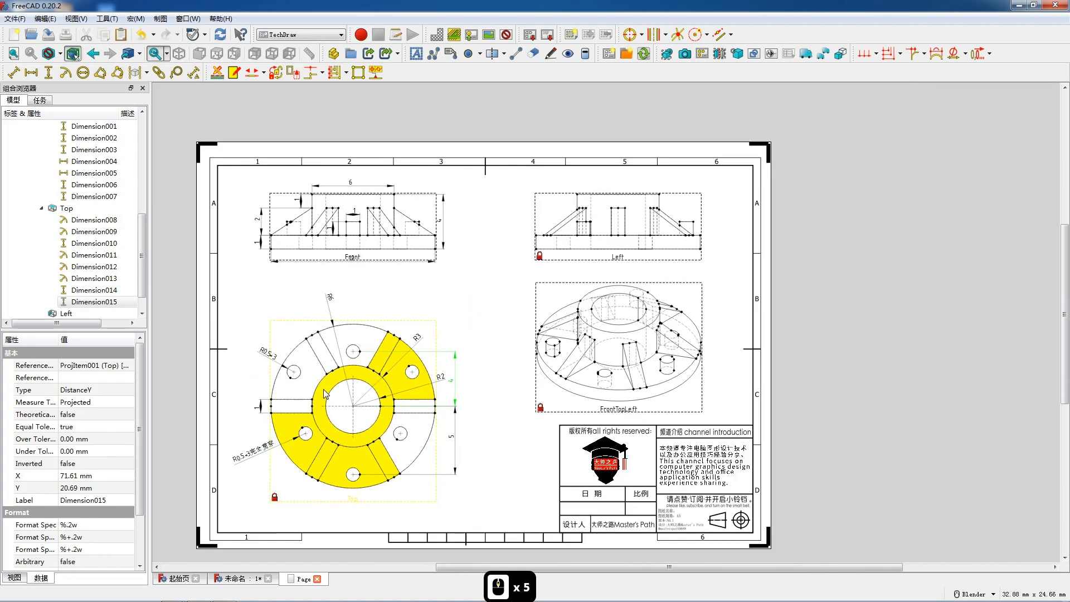
scroll(785, 189, up, 3)
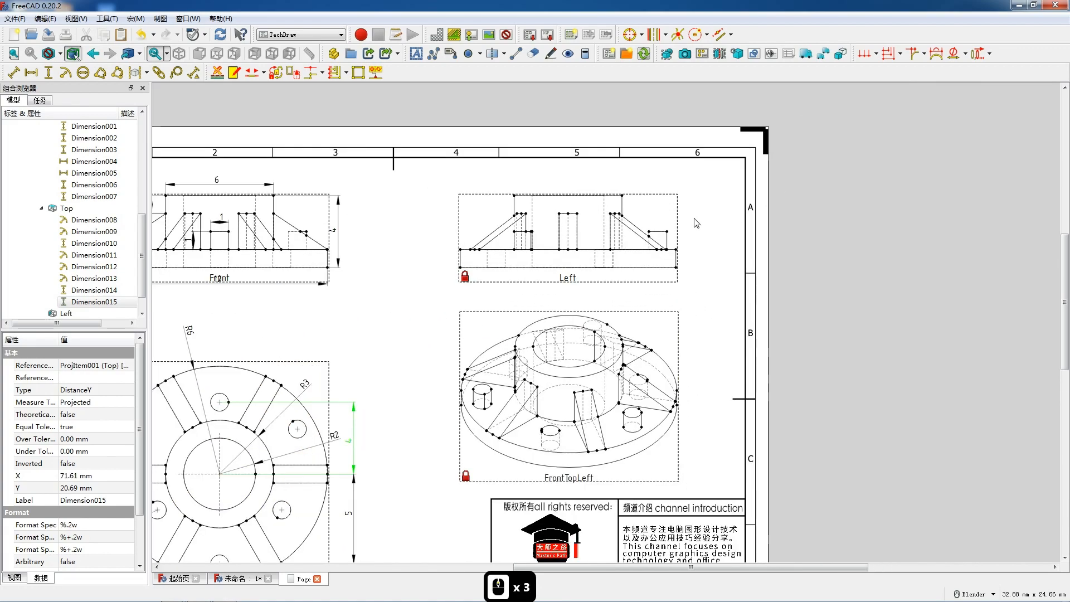
scroll(681, 215, up, 8)
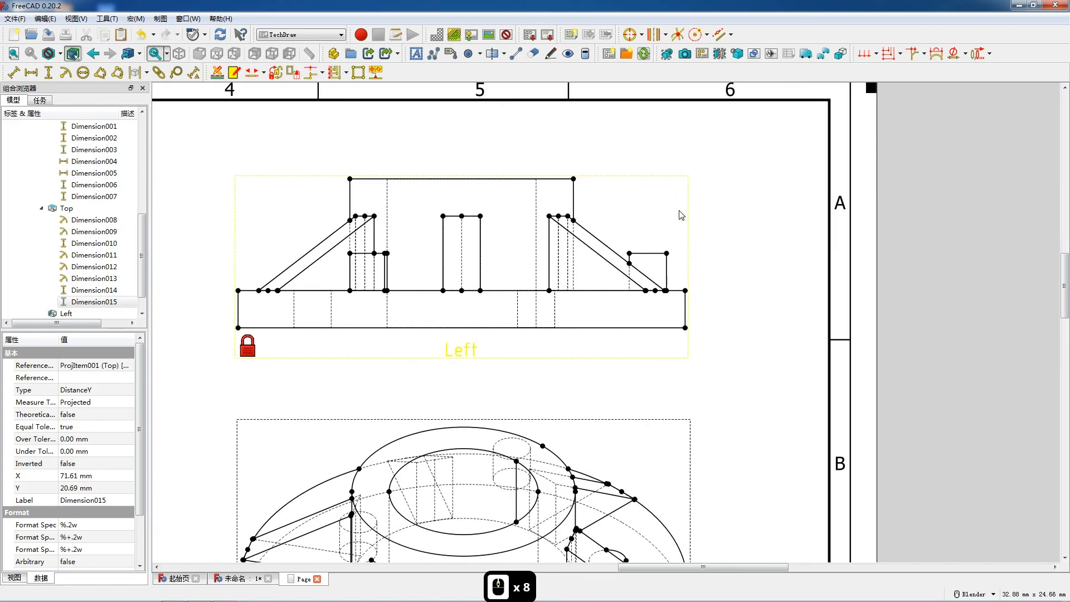
click(239, 312)
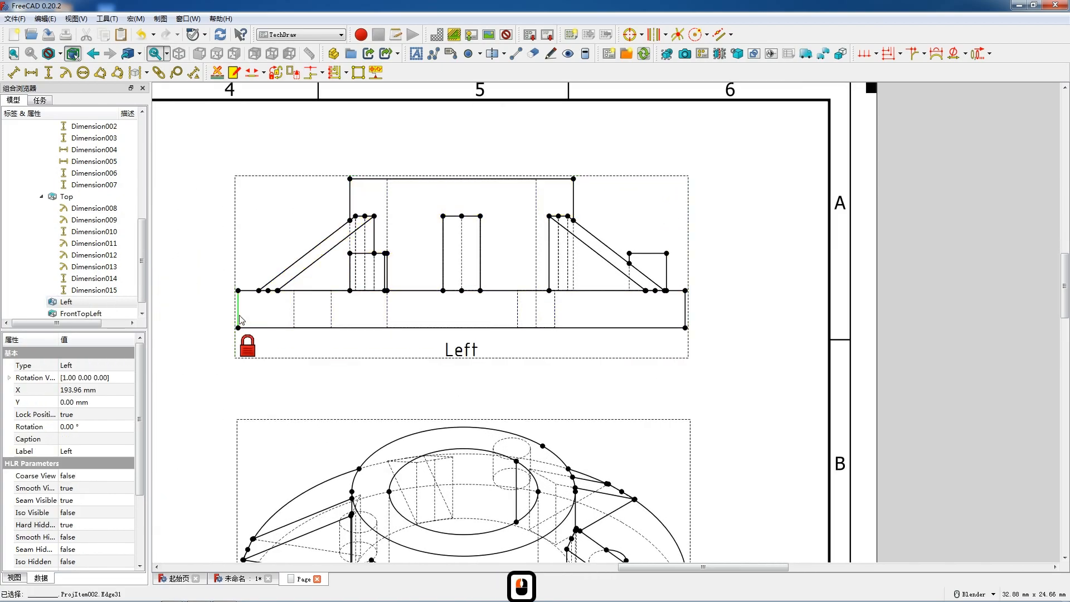
key(v)
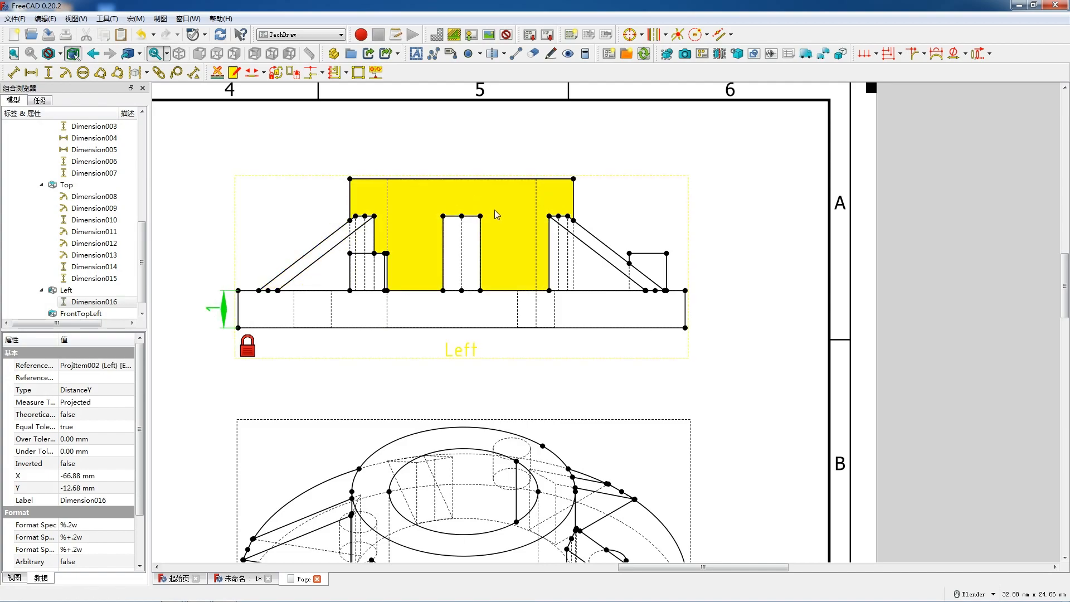
Dimension the central rib's height and width in the Left view, placing the height left of the rib and the width above it.
click(443, 250)
key(shift+v)
drag(444, 251, 423, 252)
click(480, 215)
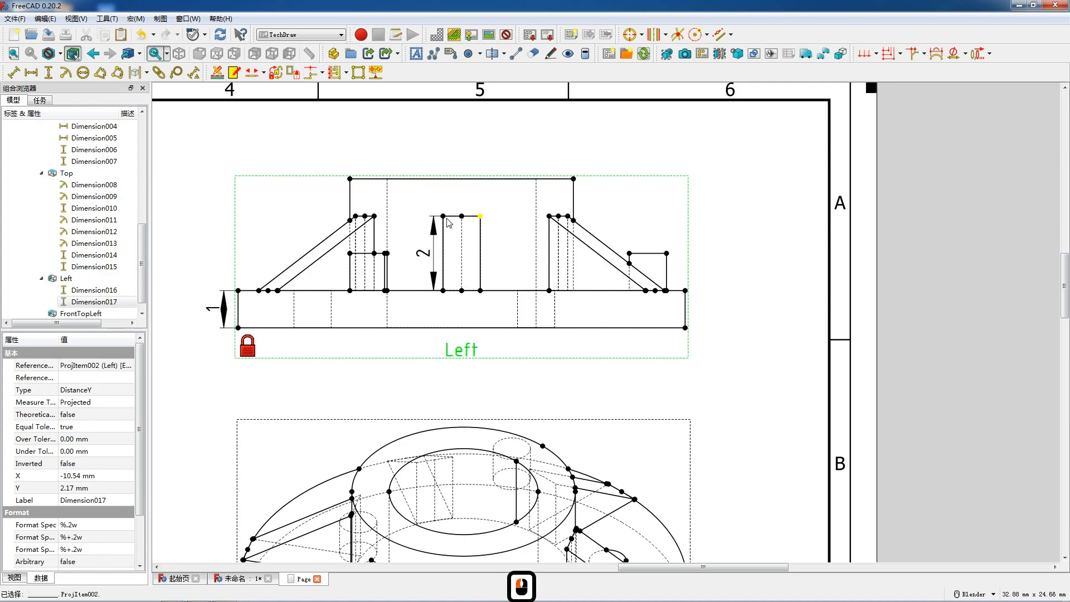
ctrl+click(443, 216)
key(shift+h)
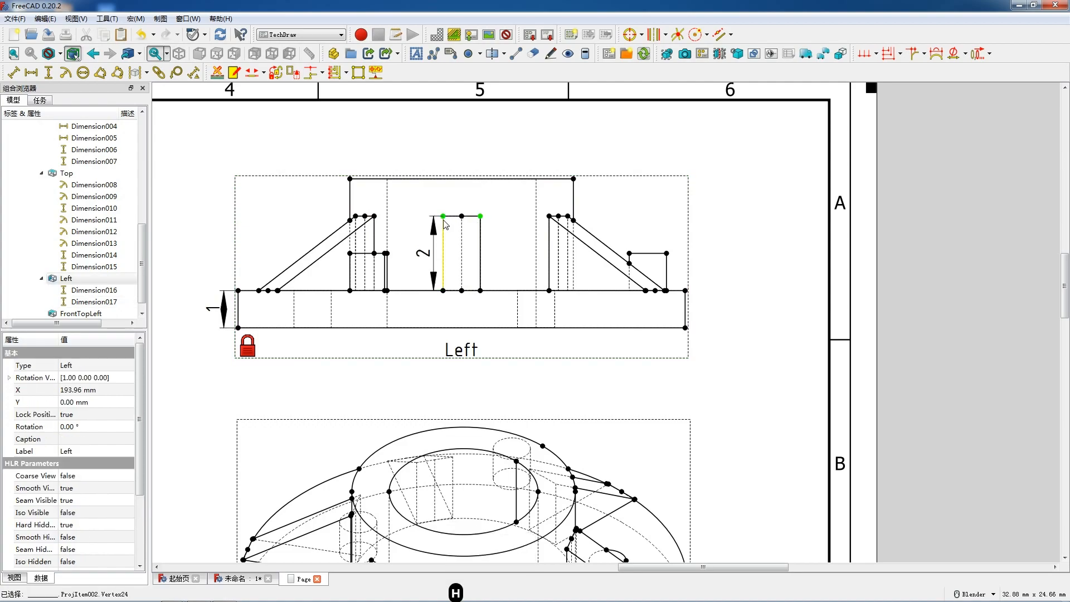
drag(462, 219, 462, 192)
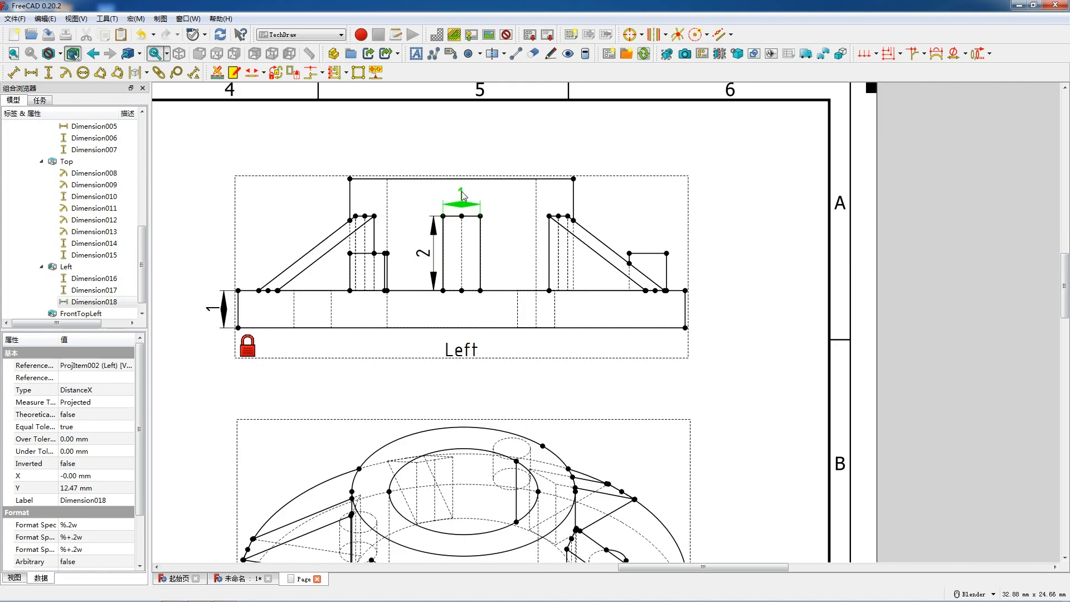
Dimension the height and width of the right-hand pin in the Left view, placing the height to its right and the width above it.
click(668, 278)
key(shift+v)
drag(677, 276, 684, 277)
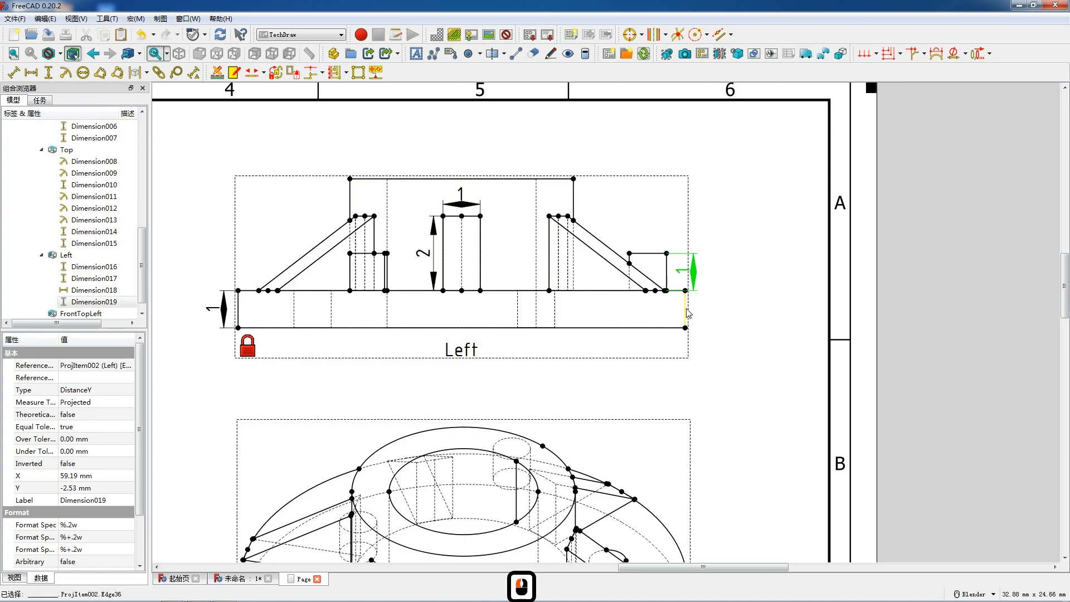
click(686, 316)
click(686, 316)
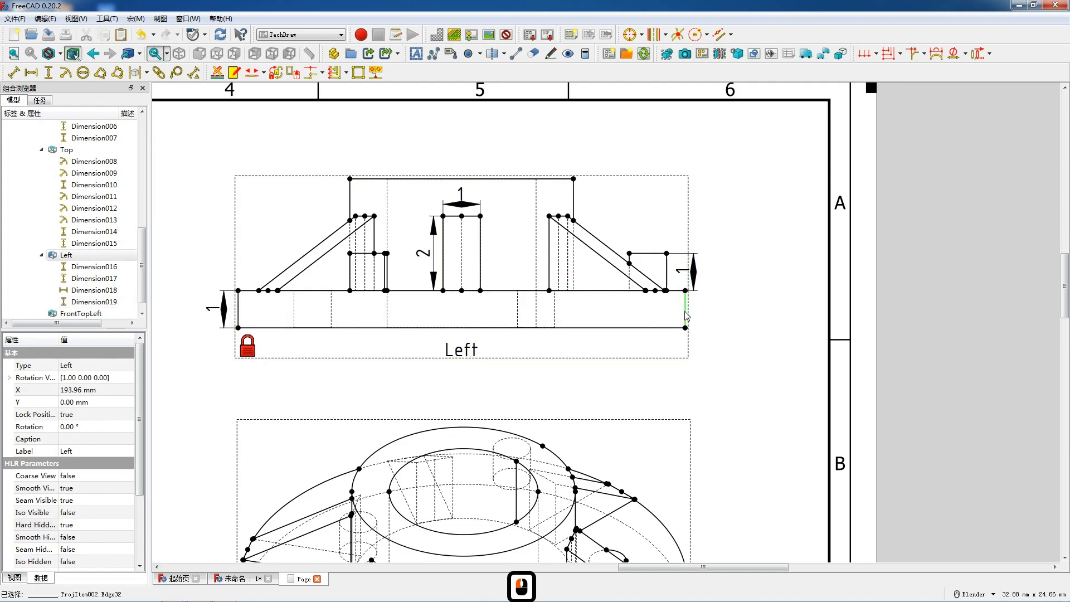
click(640, 254)
click(640, 254)
key(shift+h)
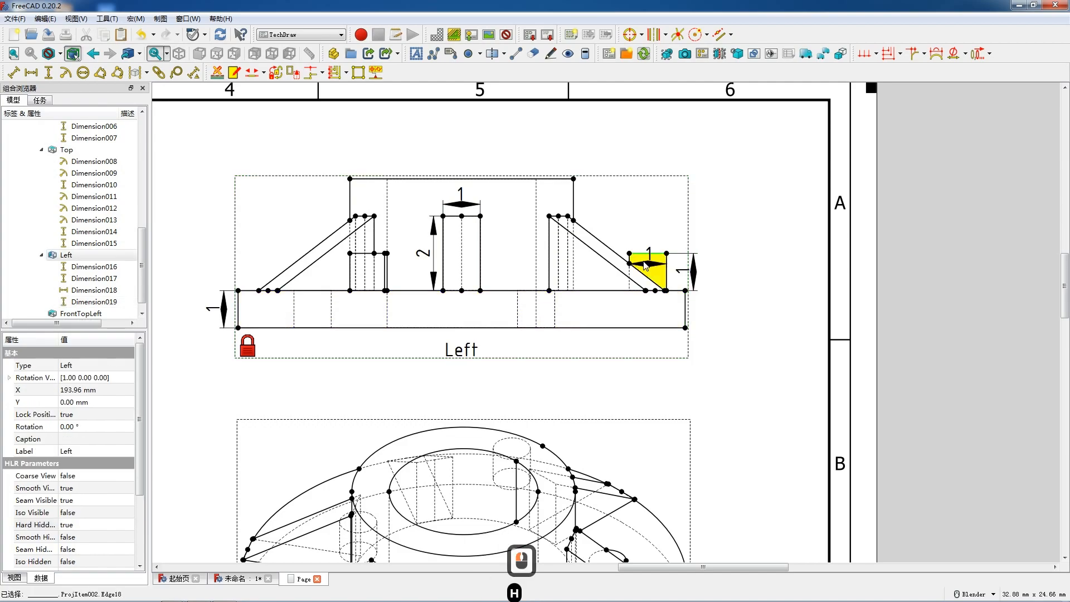
drag(645, 266, 645, 244)
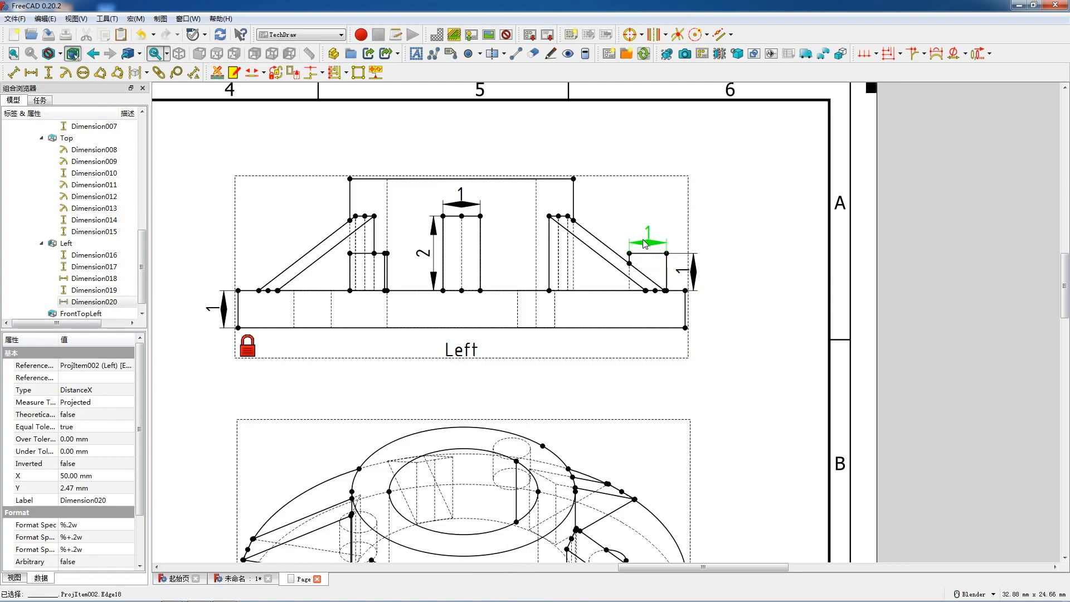
Add a horizontal overall width dimension to the flange's bottom edge in the Left view, placed below the outline.
click(645, 334)
click(645, 334)
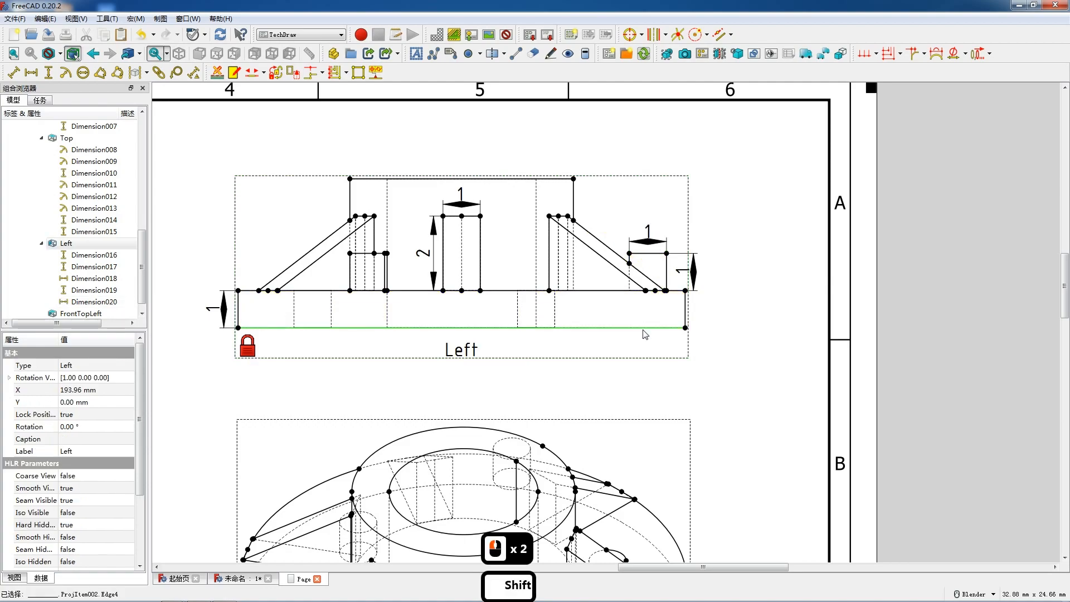
key(shift+h)
drag(467, 336, 465, 347)
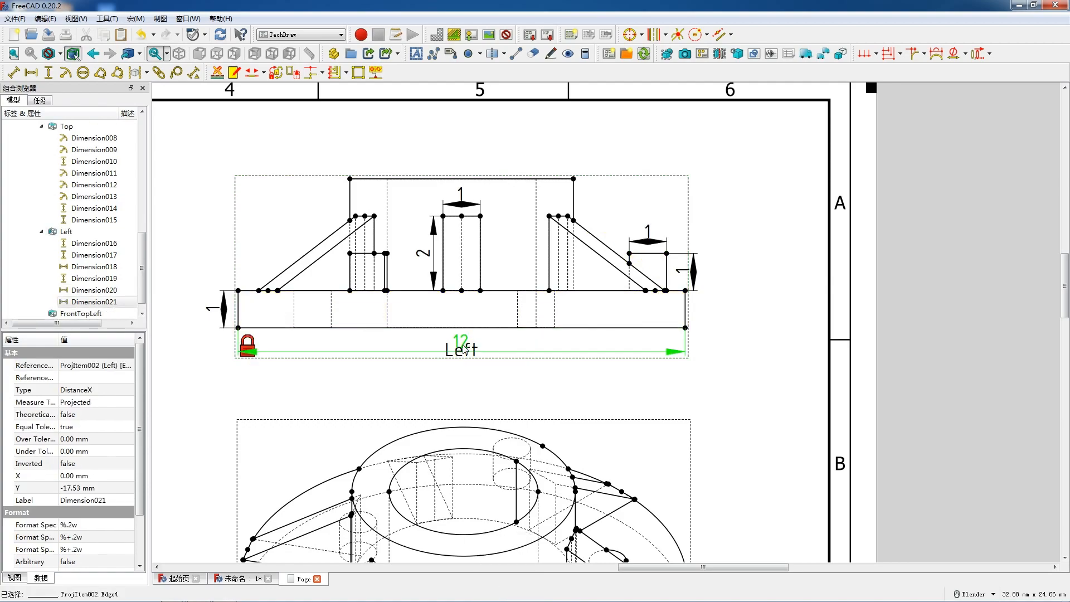
Add a vertical overall height dimension from the hub's top-right corner to the flange's bottom-right corner in the Left view, placed outside the pin height dimension.
click(576, 181)
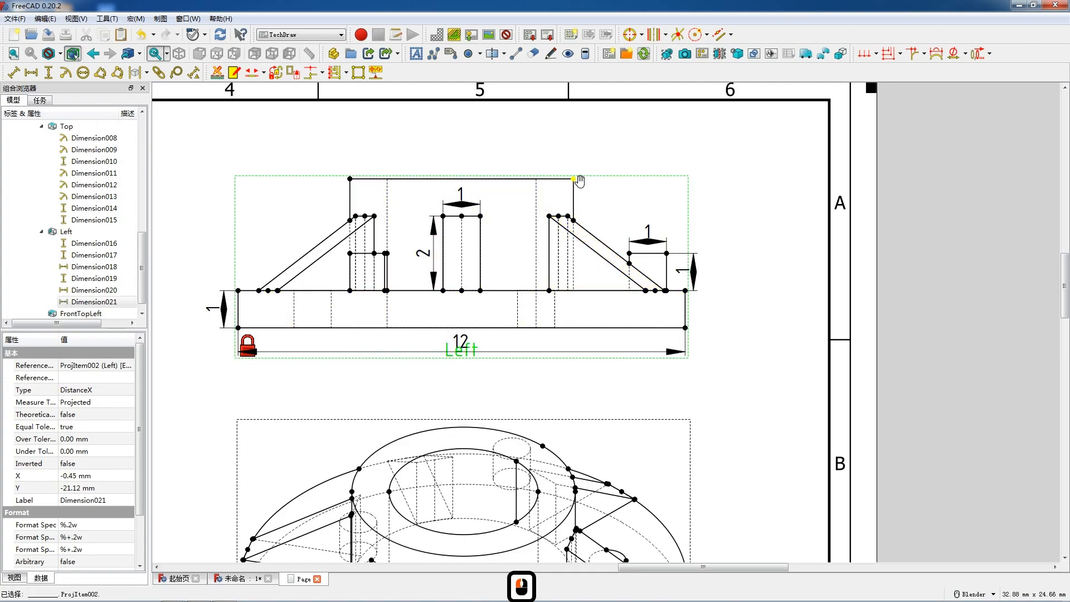
ctrl+click(685, 327)
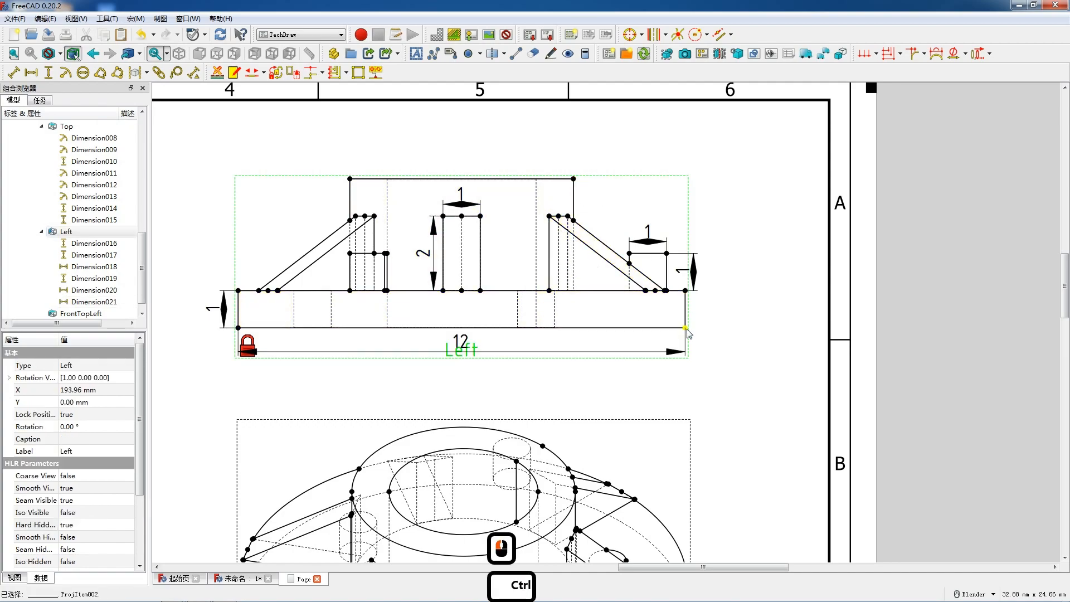
ctrl+click(574, 179)
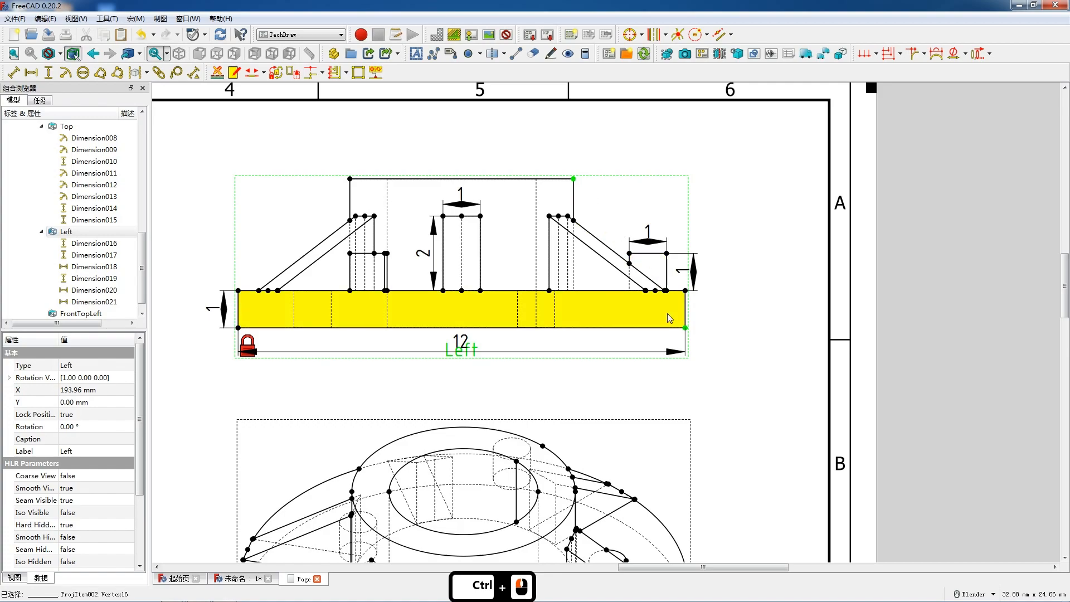
key(shift+v)
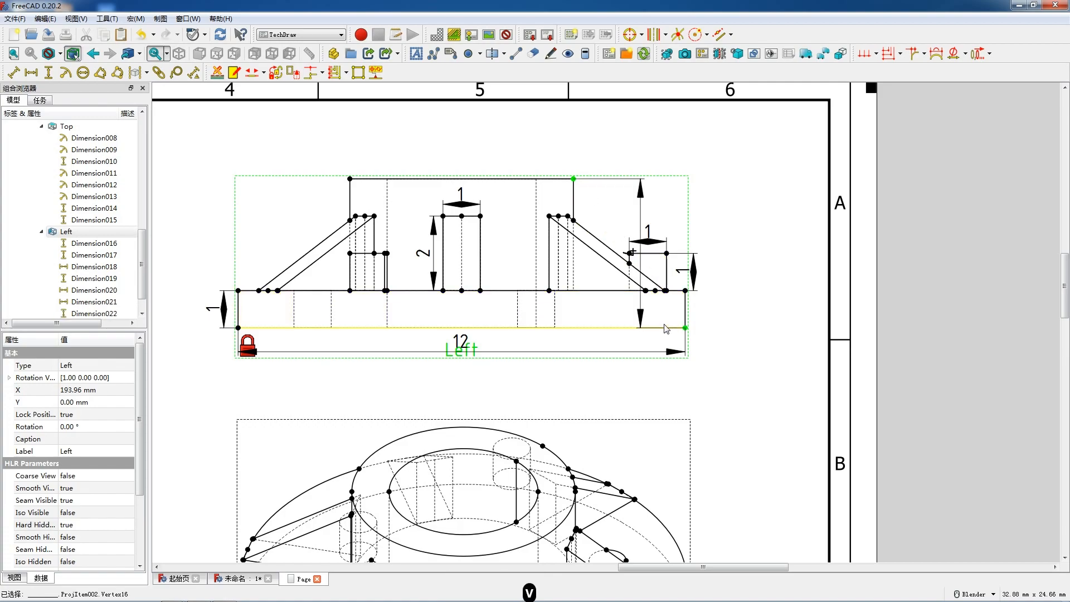
drag(631, 253, 701, 261)
click(687, 272)
Add a horizontal width dimension to the hub's top edge in the Left view, placed above the outline.
click(527, 179)
key(shift+h)
drag(470, 180, 466, 151)
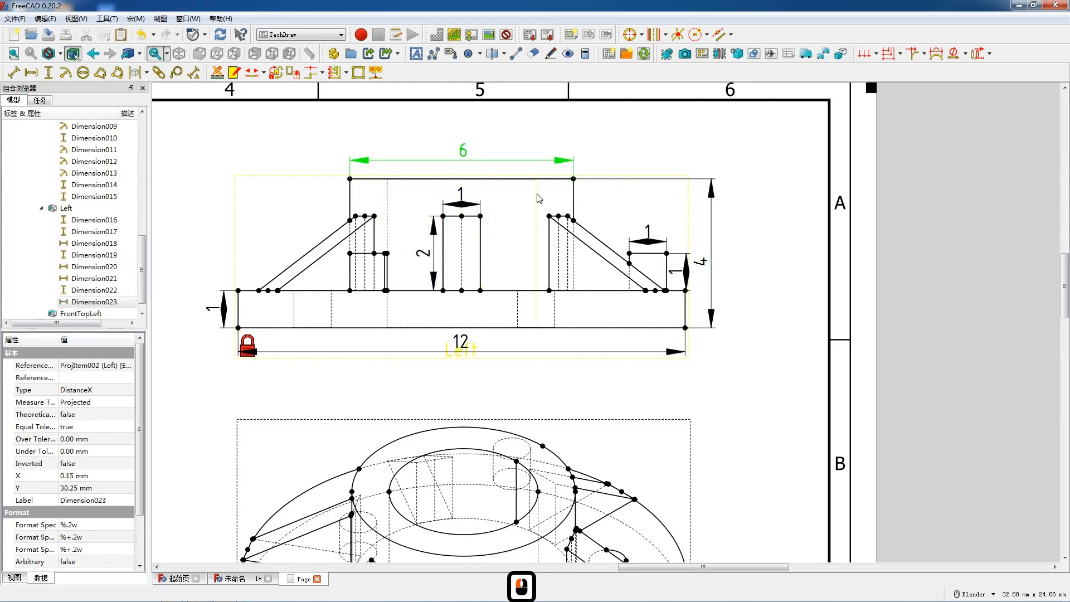
Dimension the width between the hidden bore edges in the Left view, placing it above the hub, and raise the hub width dimension above it.
click(538, 198)
ctrl+click(388, 203)
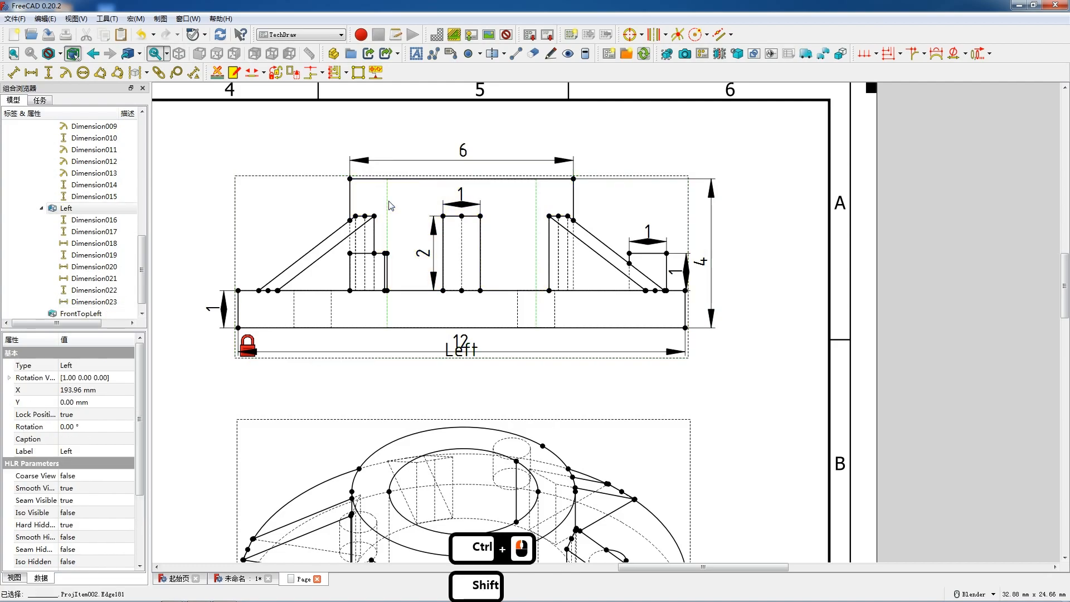
key(shift+h)
drag(461, 184, 461, 167)
double_click(463, 146)
drag(463, 139, 464, 132)
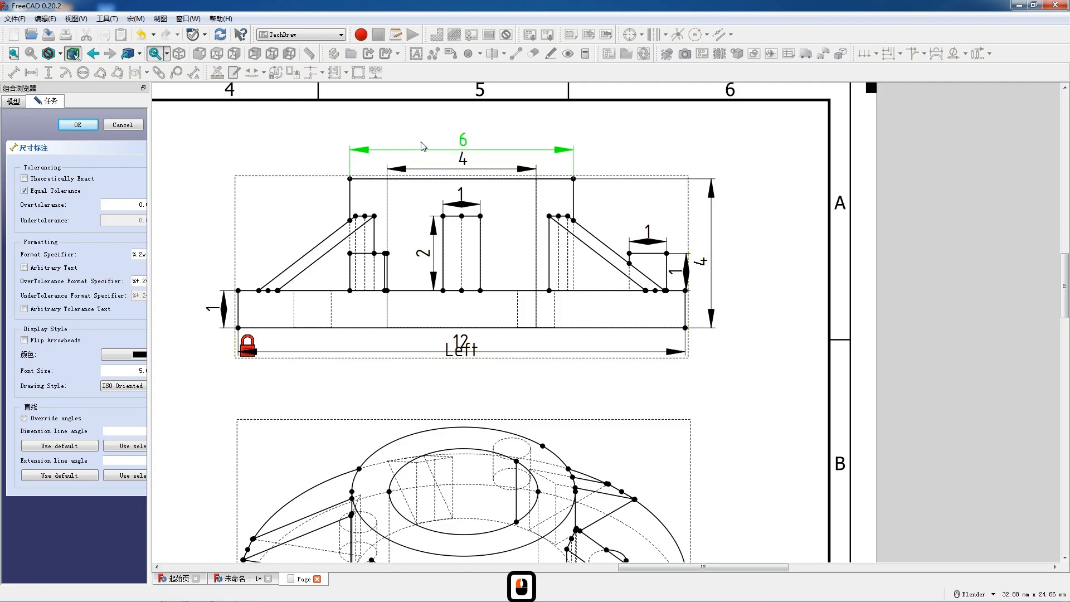
click(84, 125)
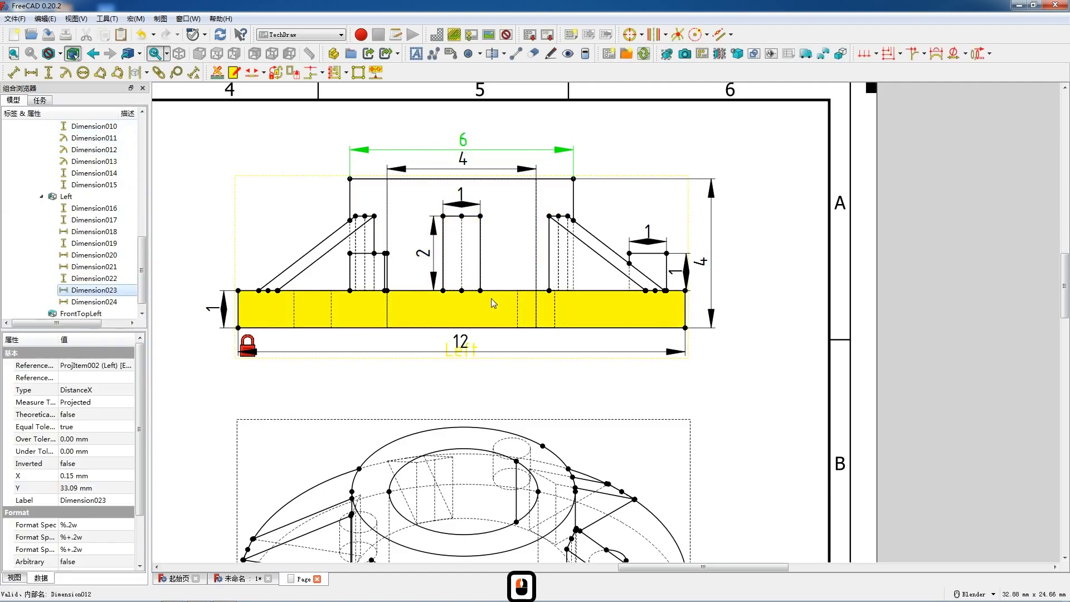
Insert seven default text annotations on the drawing page.
scroll(491, 300, up, 4)
scroll(490, 300, down, 7)
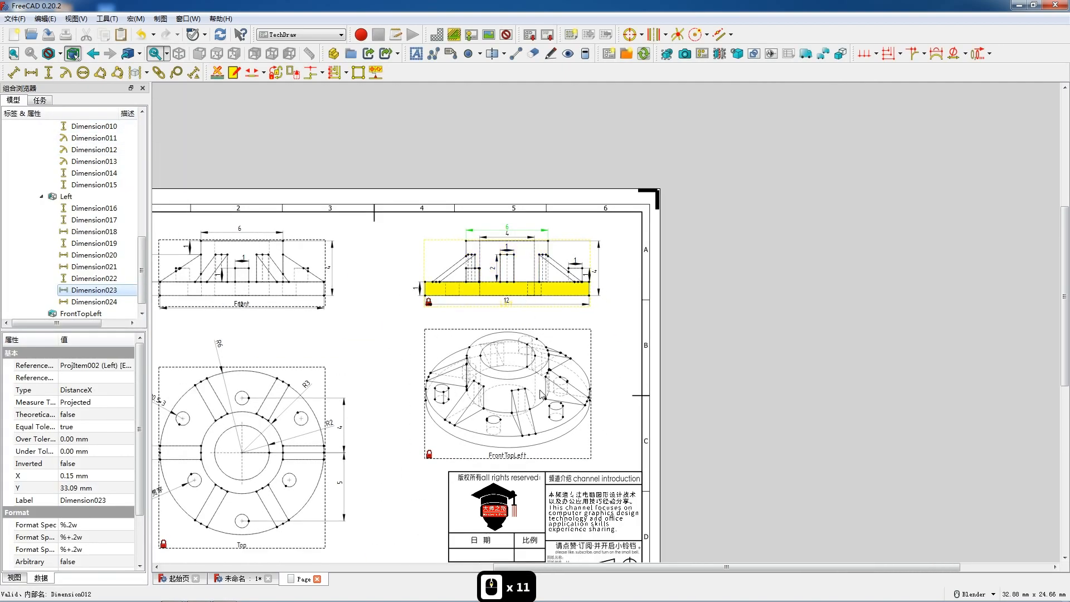
scroll(577, 389, down, 2)
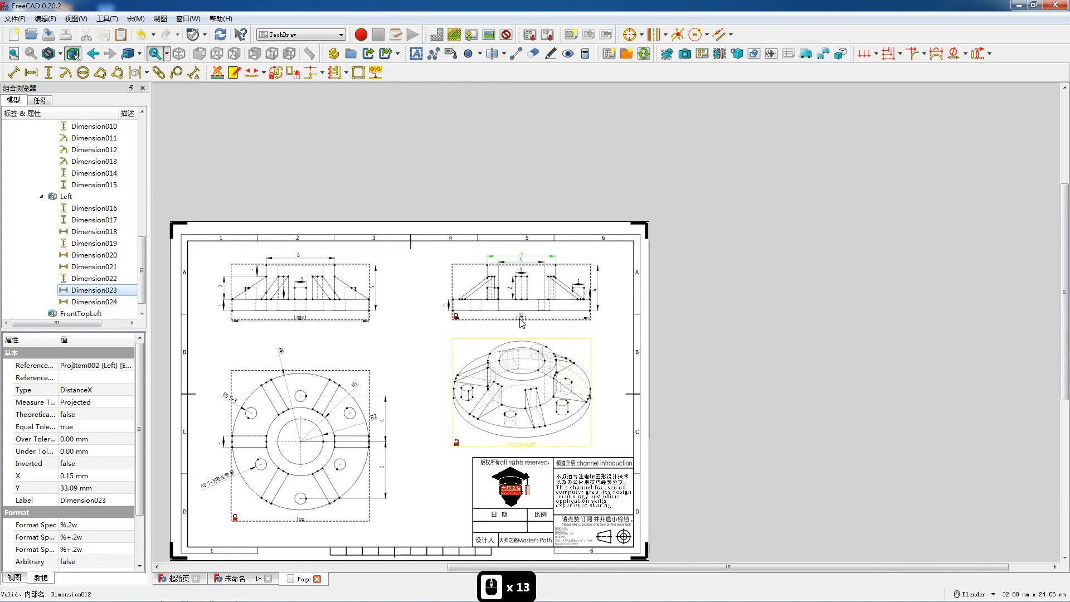
click(416, 53)
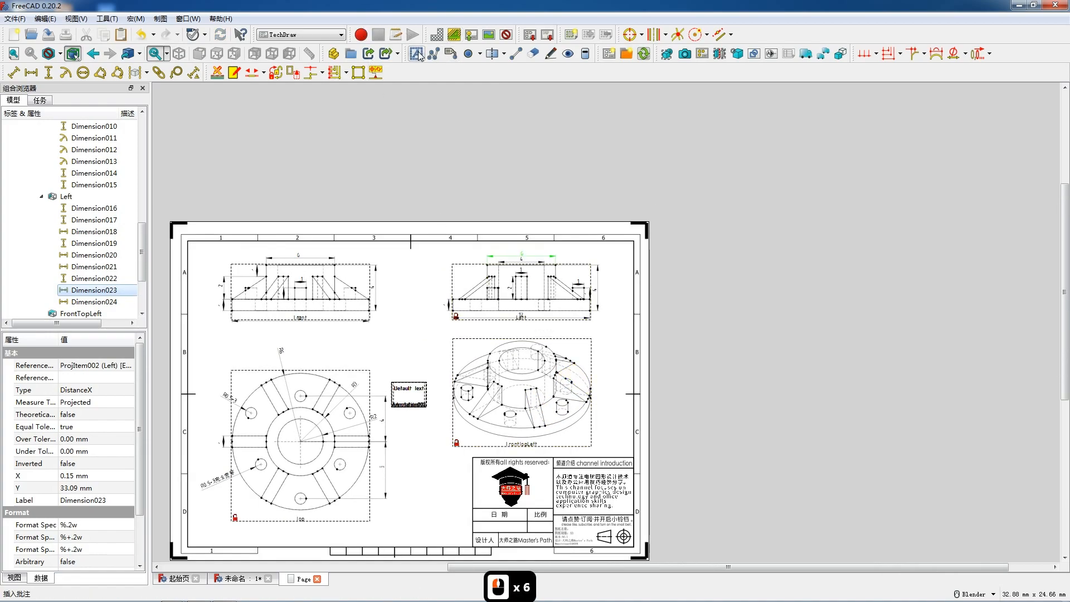
Set one annotation's text to 前视图 and place it below the Front view.
double_click(410, 385)
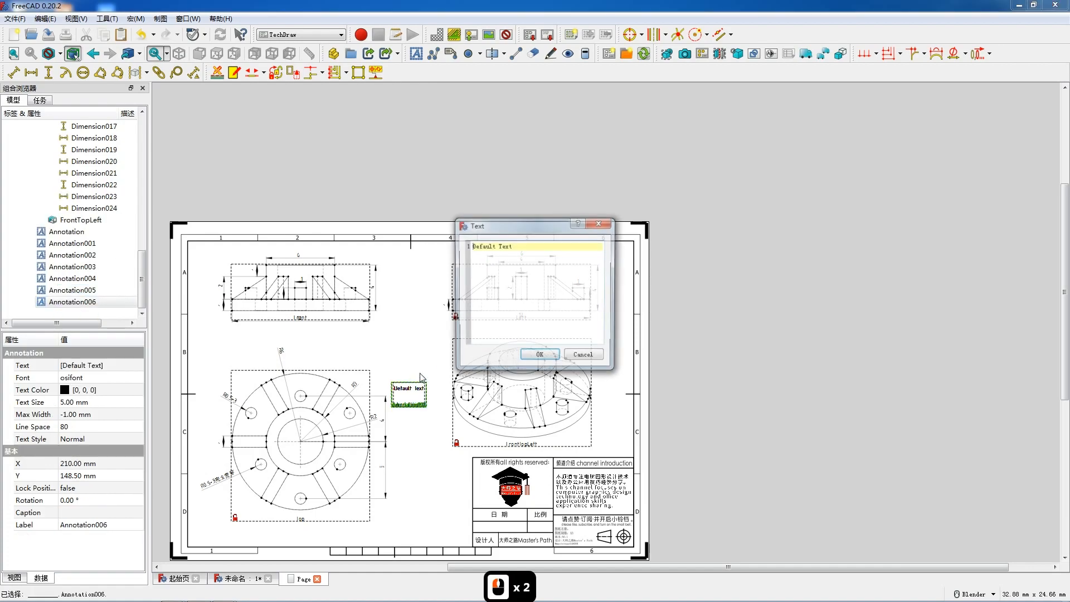
click(467, 248)
text(前视图)
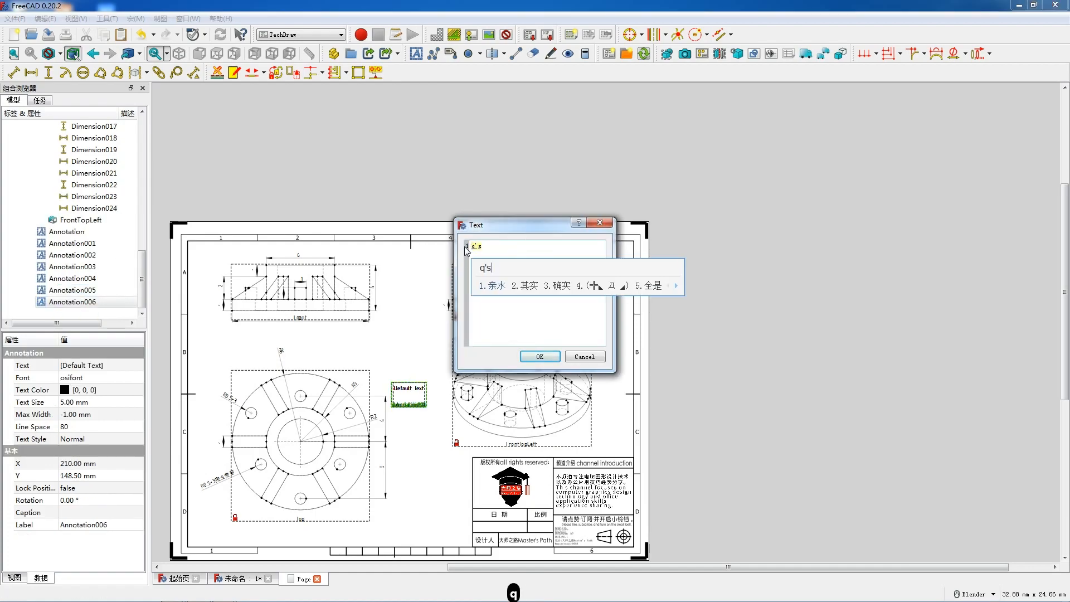
click(540, 356)
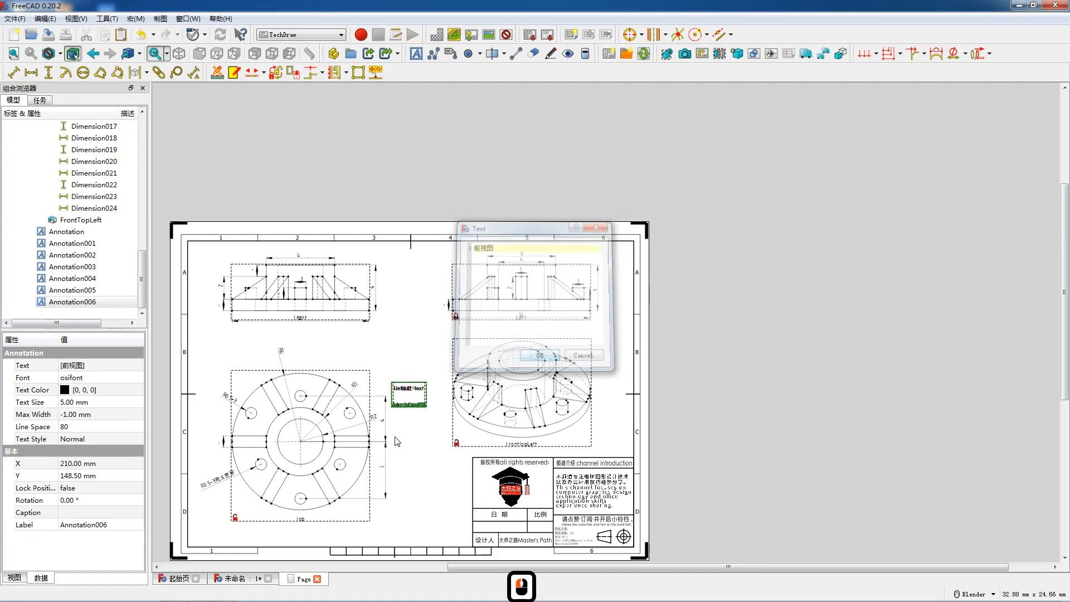
drag(313, 342, 304, 334)
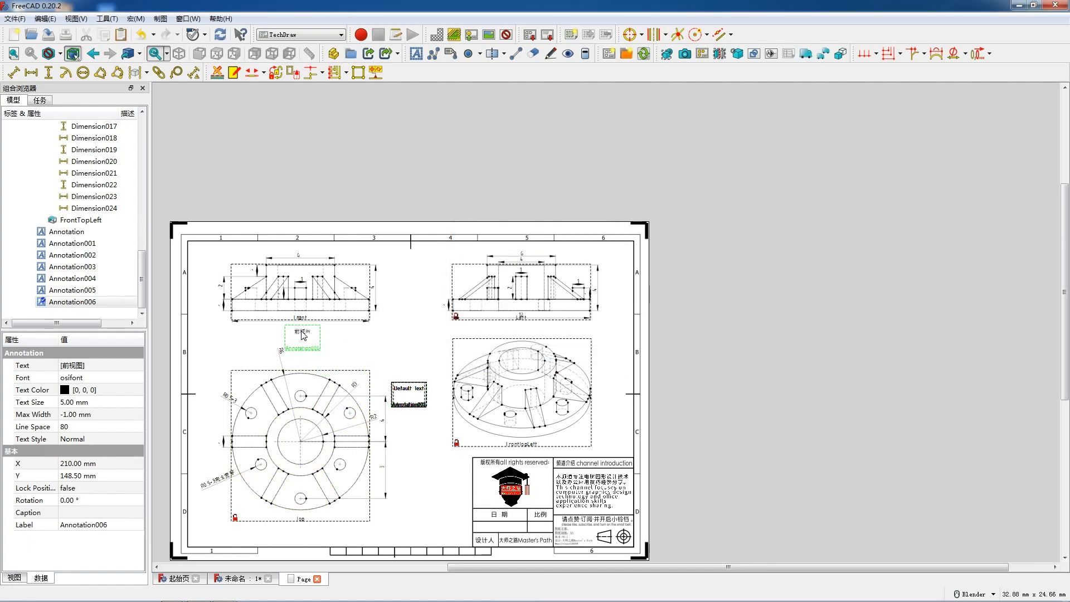
Set another default annotation's text to 左视图 and place it below the Left view.
double_click(409, 390)
triple_click(519, 246)
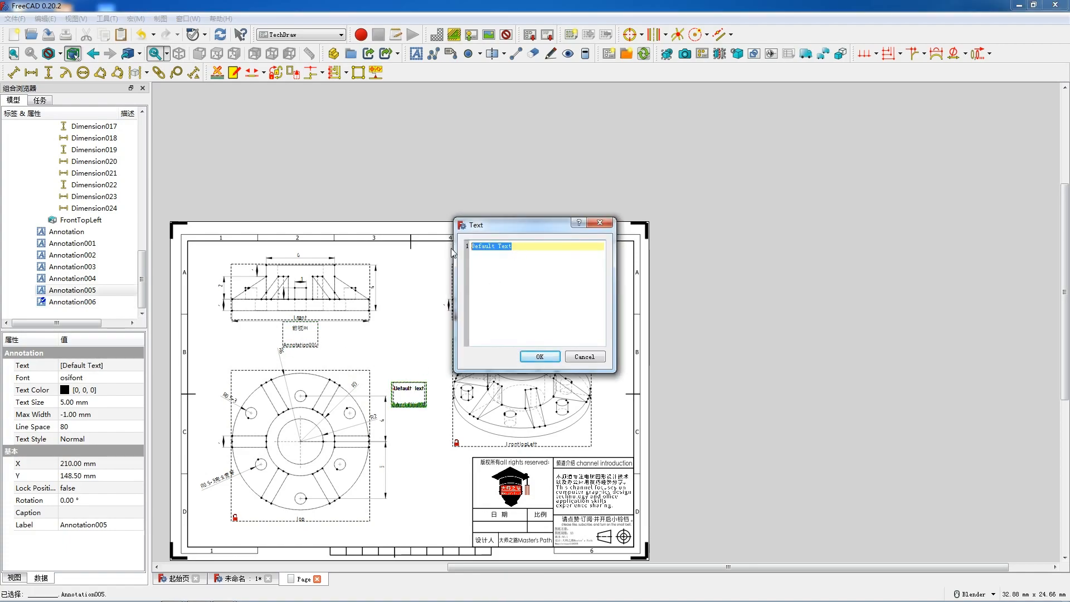
text(zst)
key(space)
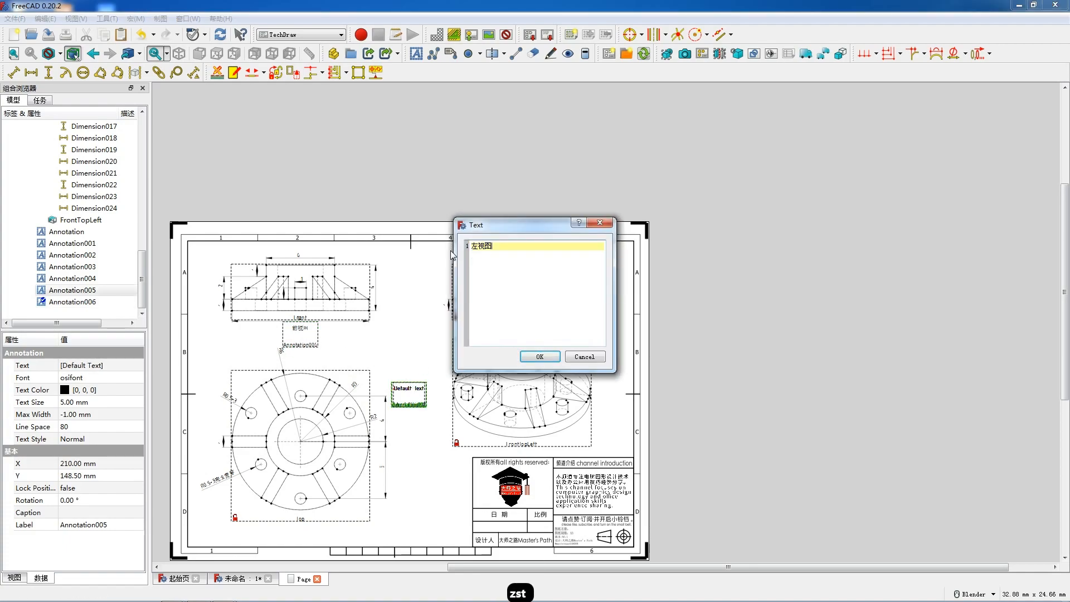
click(539, 357)
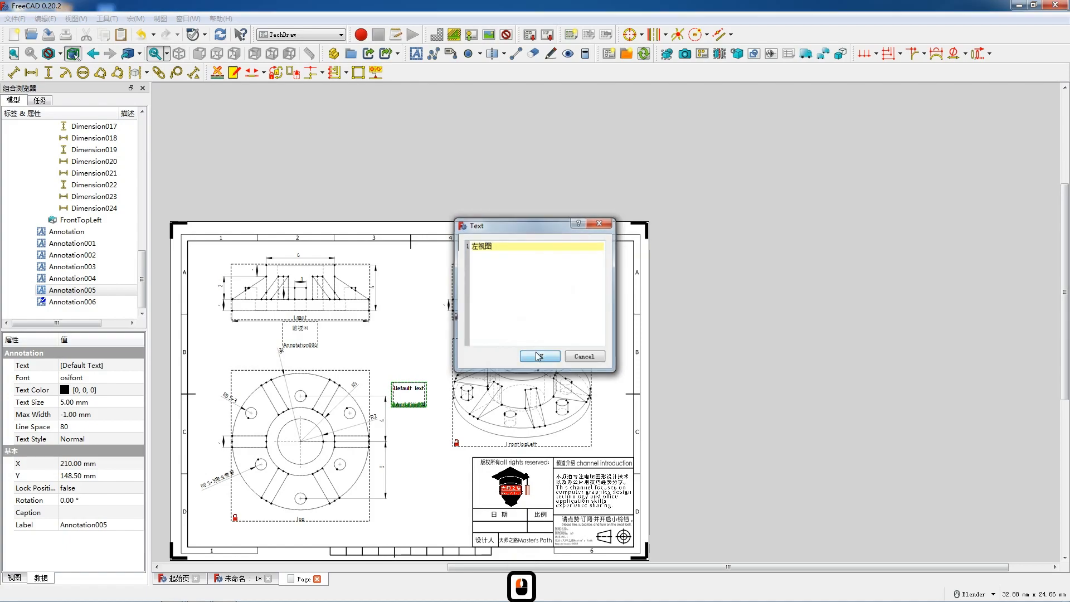
drag(409, 390, 524, 327)
Change the next default annotation to 顶视图 and place it below the Top view.
double_click(408, 390)
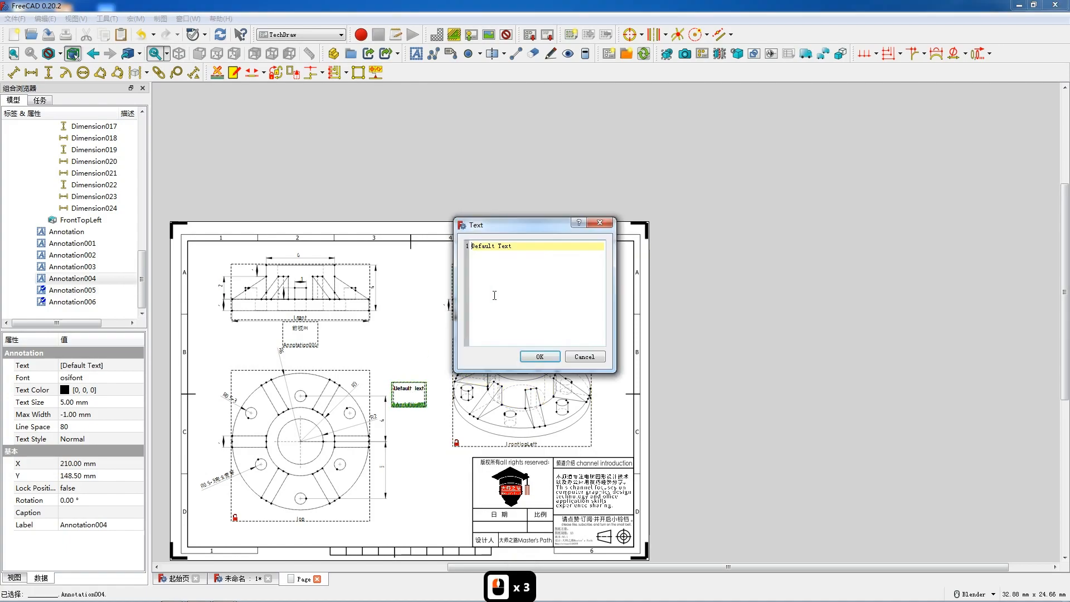
triple_click(516, 247)
text(顶视图)
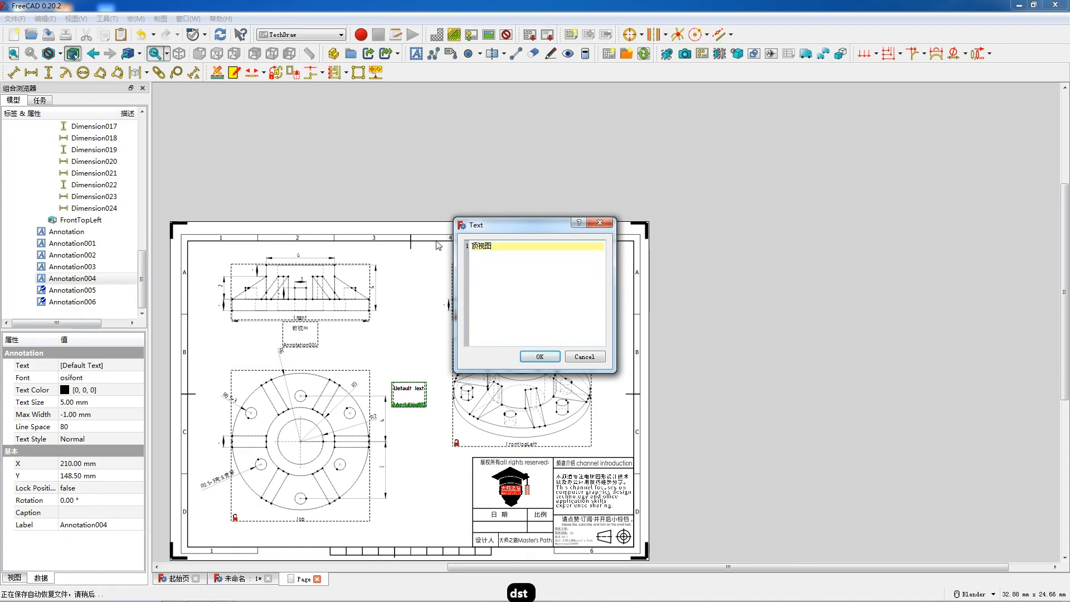
click(547, 362)
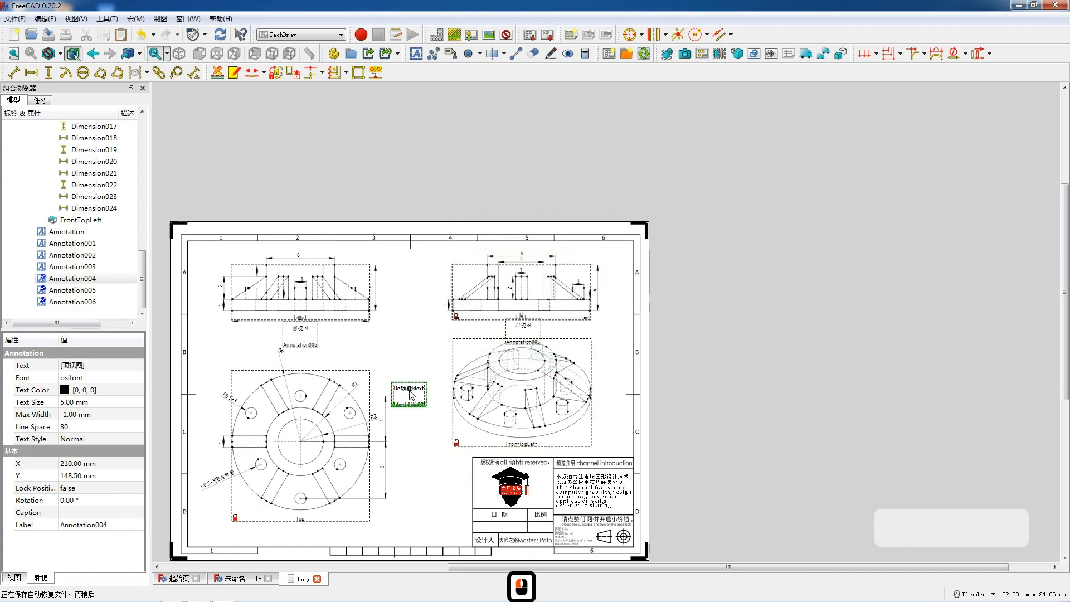
mouse_move(410, 390)
mouse_down()
mouse_move(307, 535)
mouse_move(306, 522)
mouse_up()
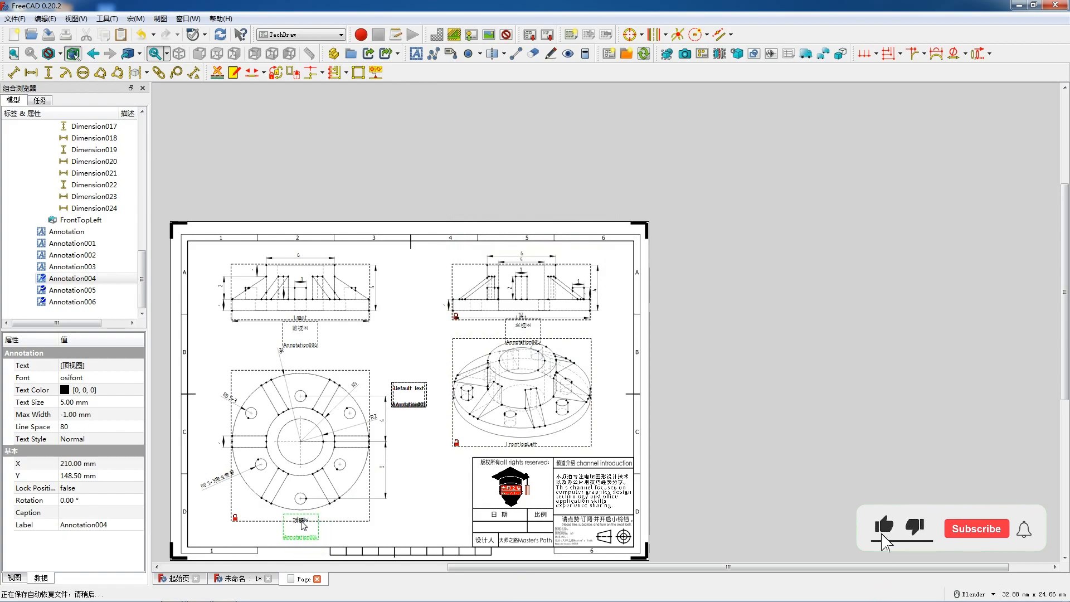
Change the next default annotation to 透视图 and place it below the FrontTopLeft view.
double_click(410, 390)
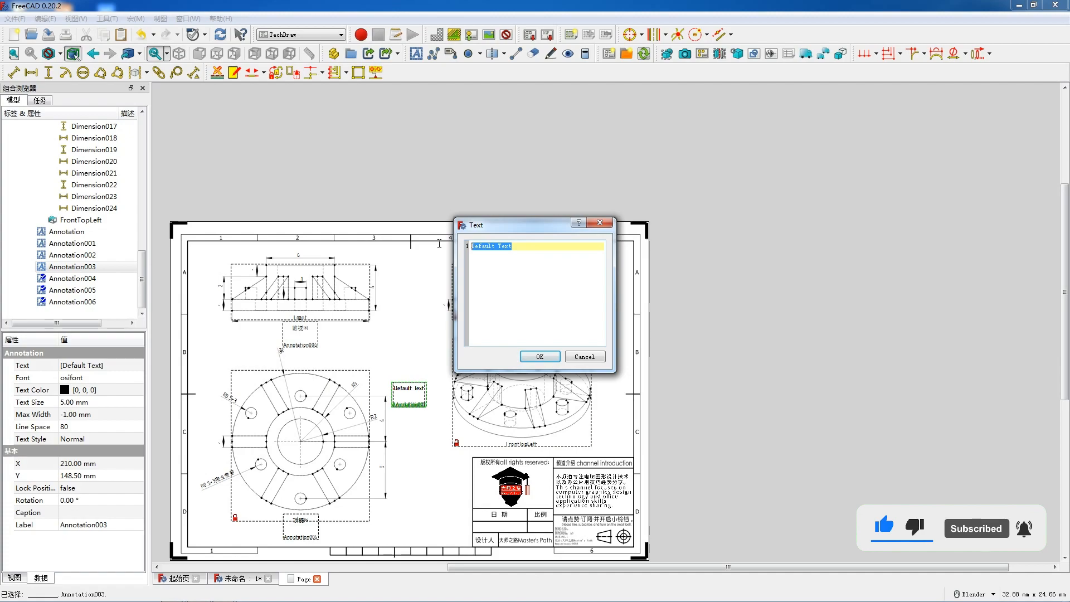
text(透视图)
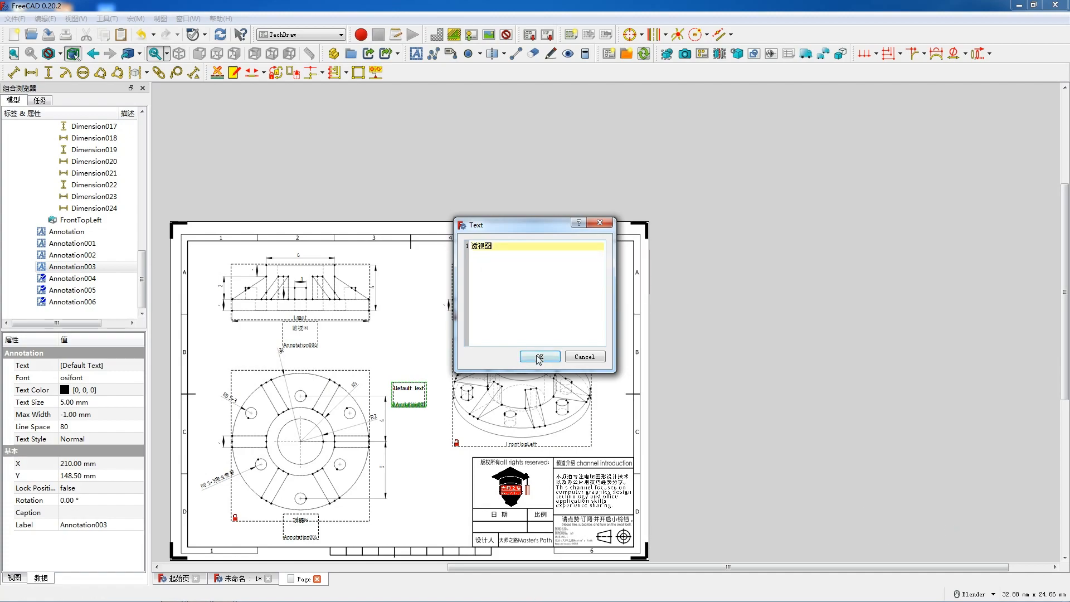
click(539, 357)
drag(410, 390, 518, 444)
Set the next default annotation's text to 2023.06.21 and place it in the title block's date (日期) cell.
double_click(410, 393)
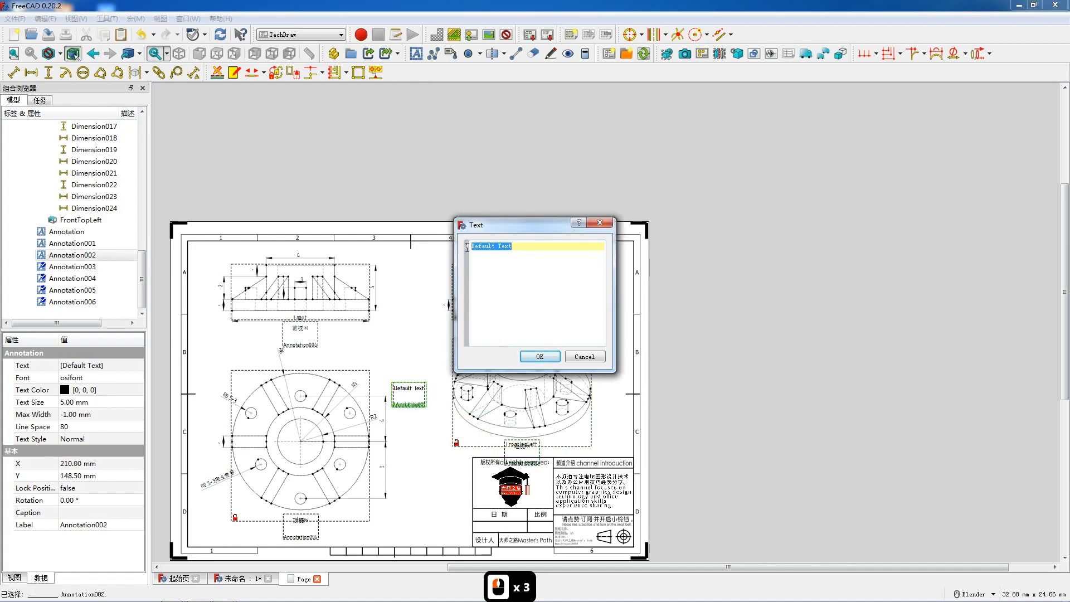
text(2023.06.3)
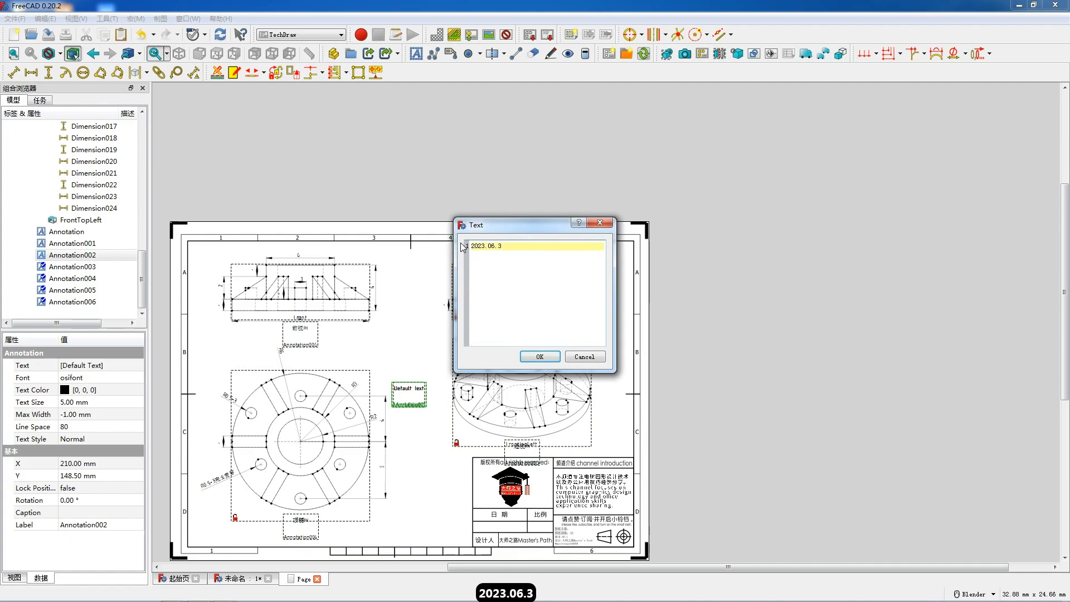
key(BackSpace)
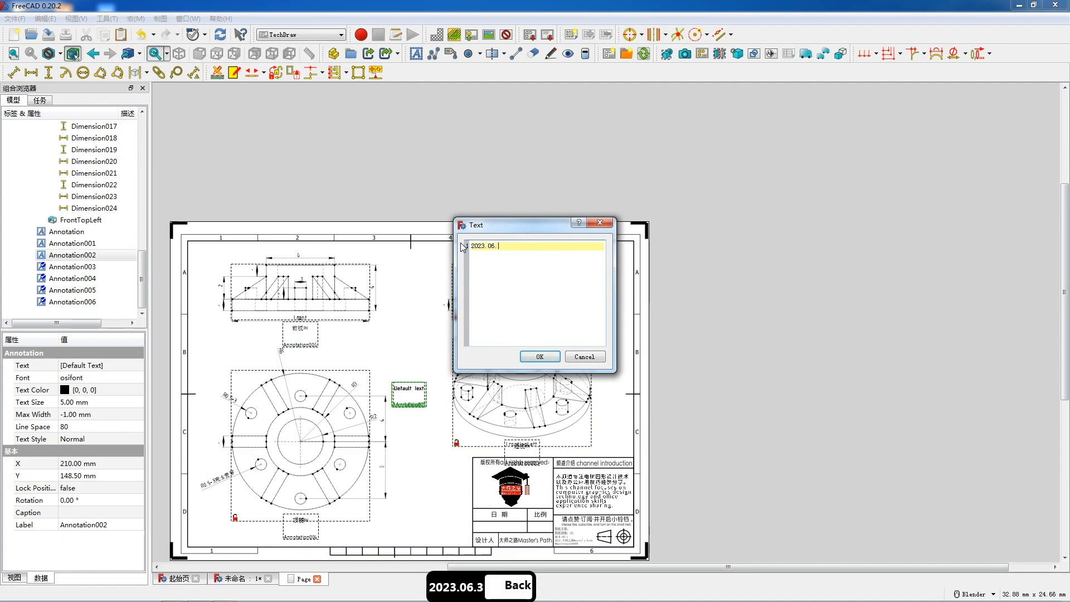
text(21)
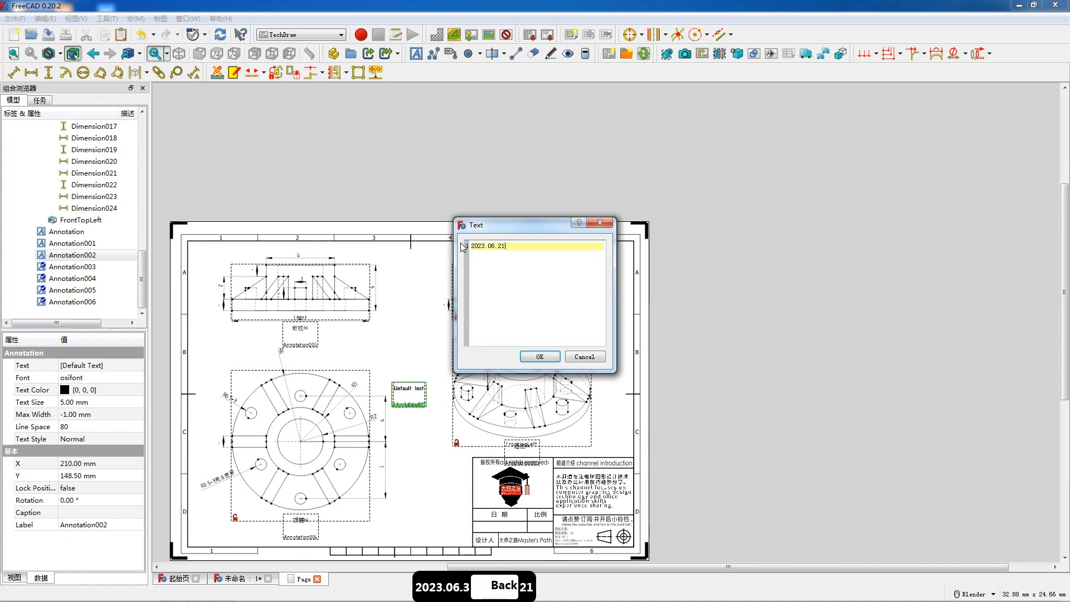
click(533, 358)
drag(413, 392, 499, 529)
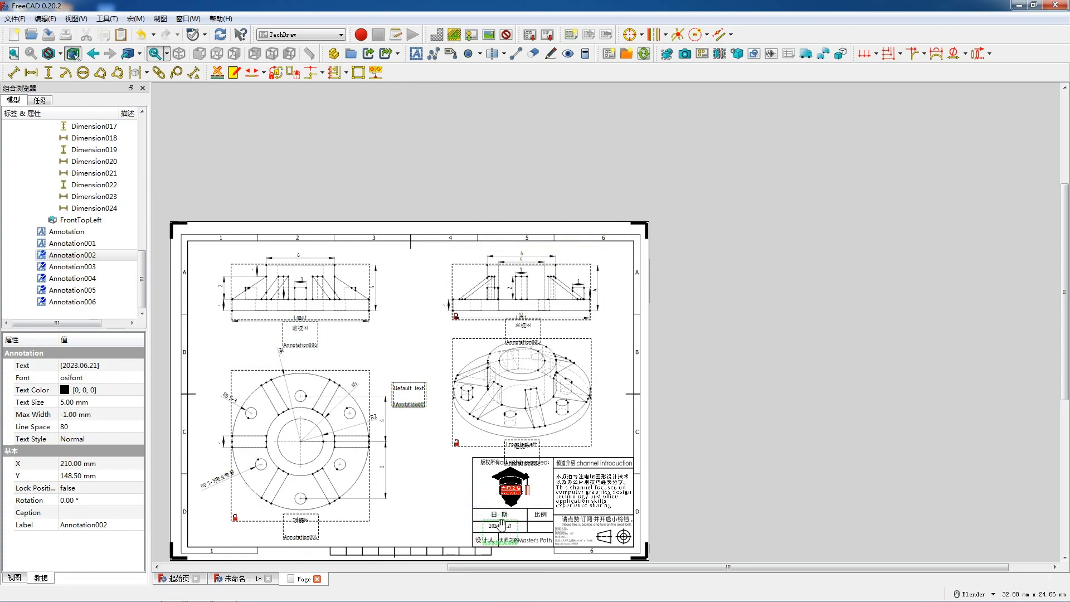
Set the next default annotation's text to 10: 1 and place it in the title block's scale (比例) cell.
double_click(409, 392)
drag(532, 246, 466, 246)
text(10: 1)
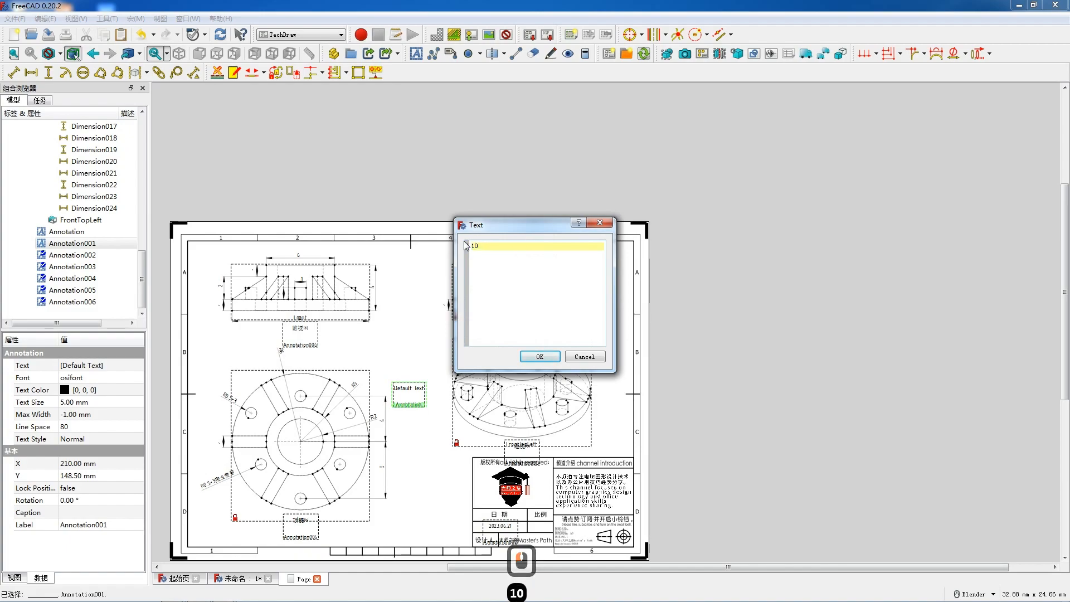
click(539, 358)
drag(526, 502, 536, 527)
Set the last default annotation's text to 机械产品零件082.
double_click(413, 397)
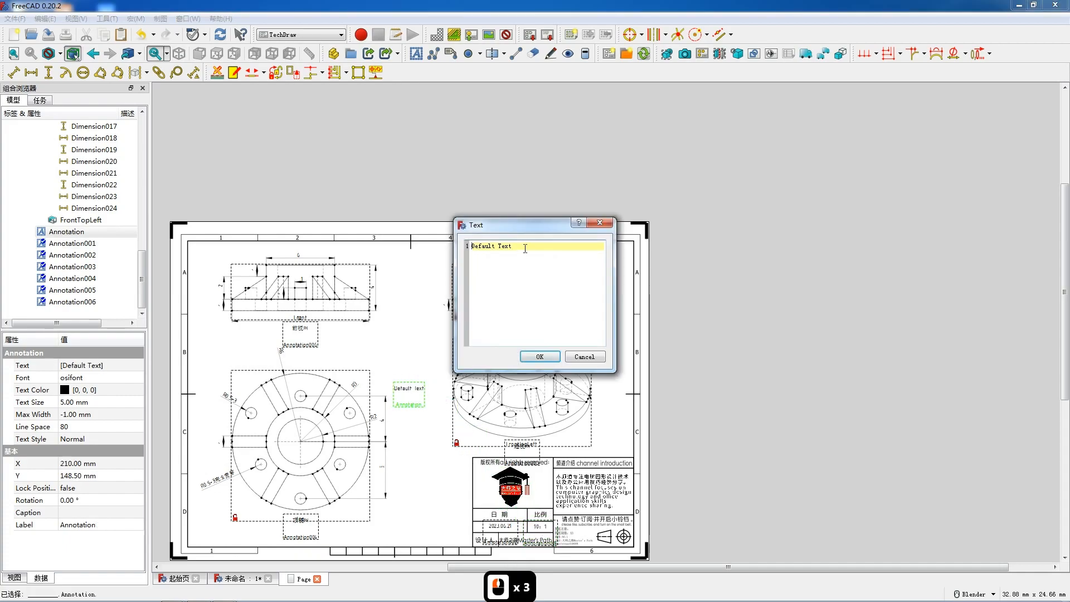
text(jx)
key(space)
text(cp)
key(space)
text(lj)
key(space)
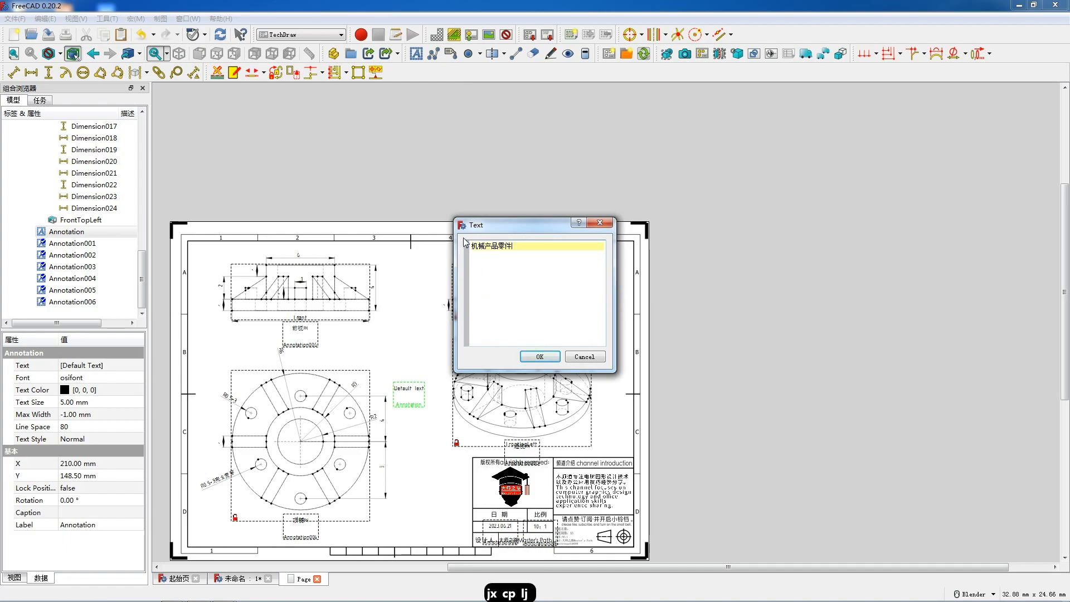
text(082)
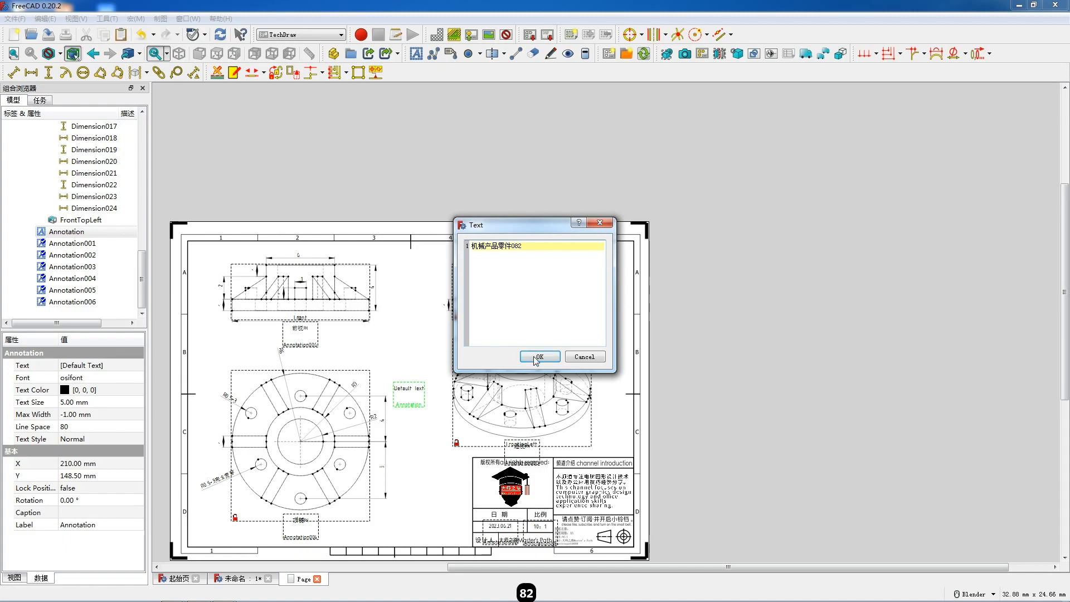
click(539, 357)
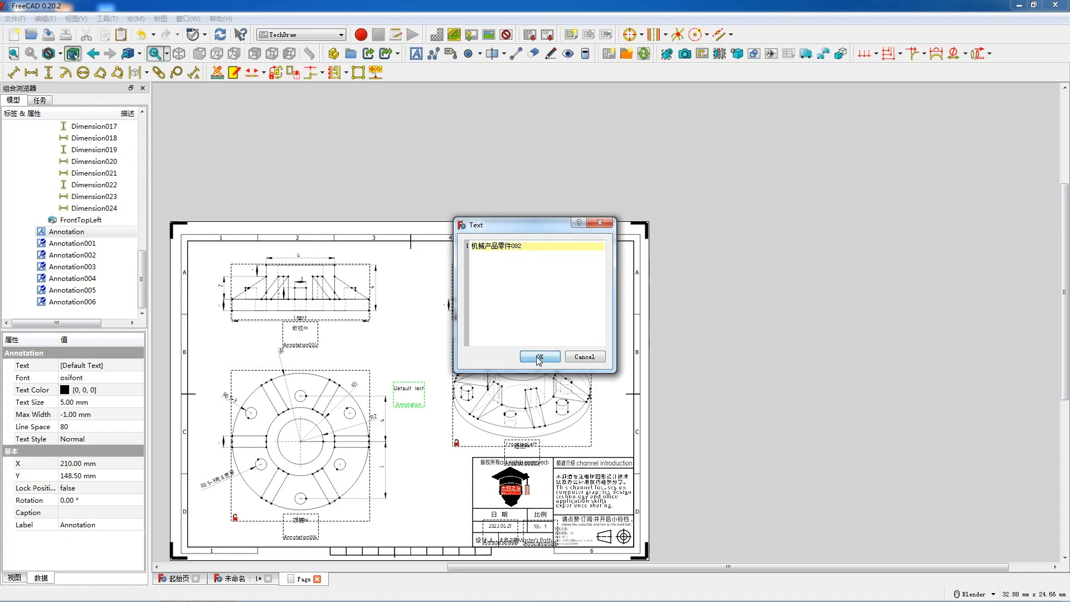
Set the part name annotation's text size to 3 mm and place it in the title block beside the projection symbol.
double_click(94, 402)
text(3)
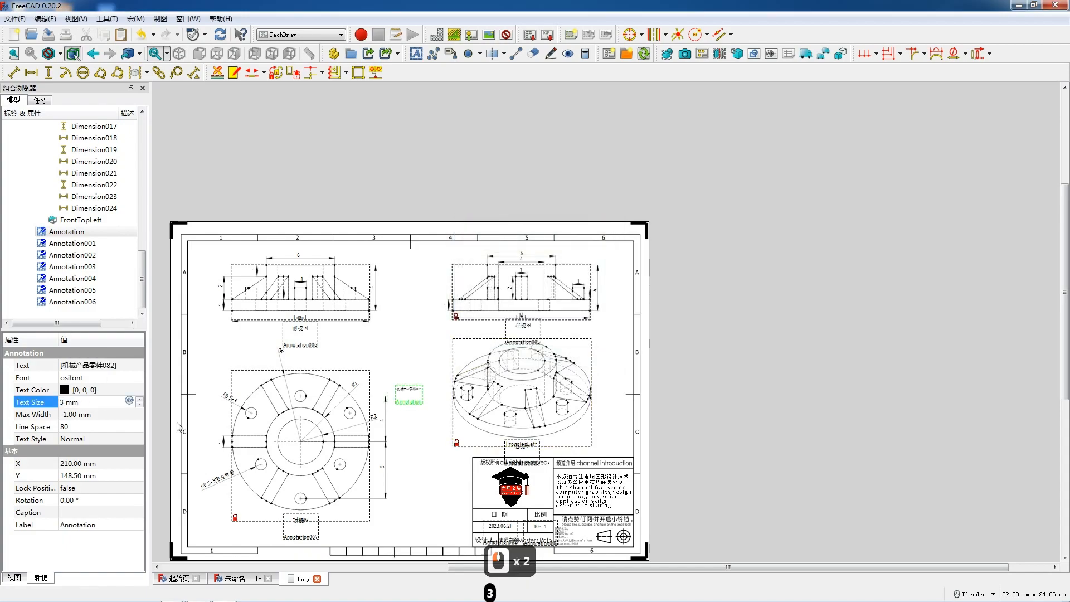
drag(411, 394, 465, 459)
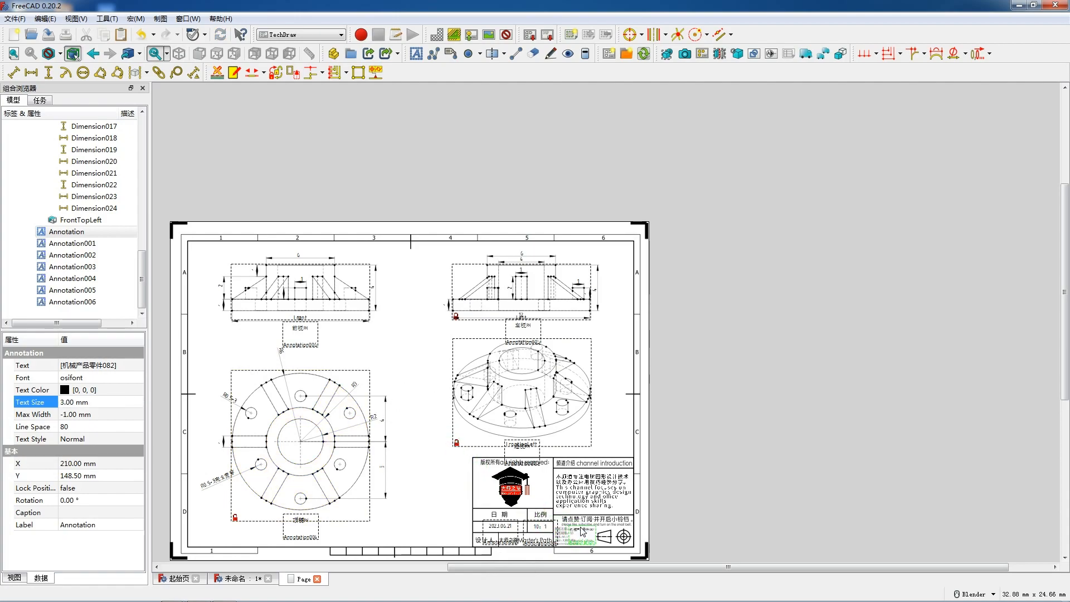
scroll(580, 532, up, 6)
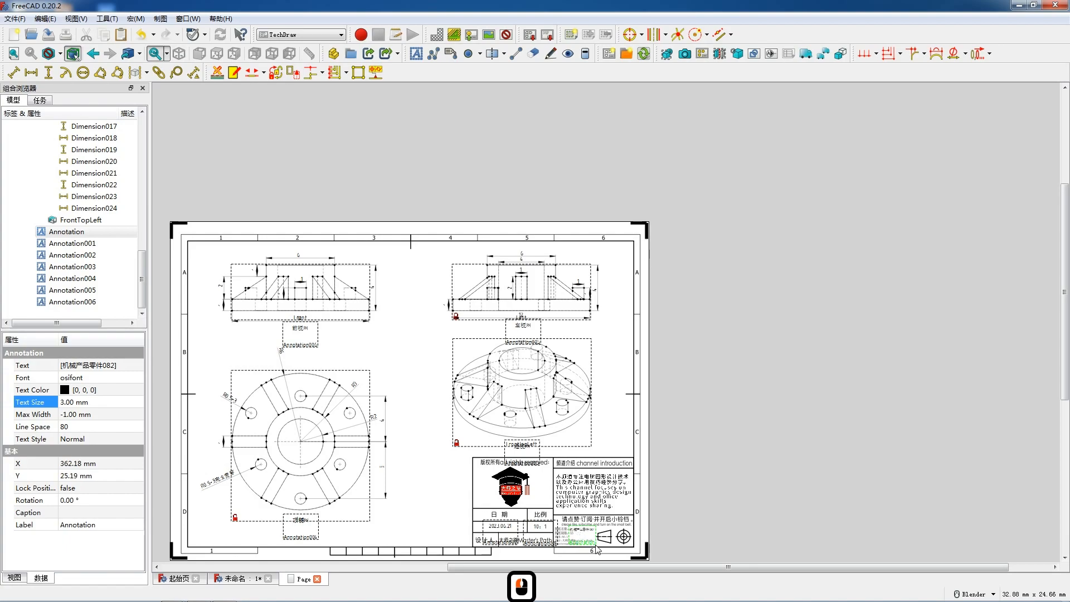
drag(574, 520, 574, 518)
Turn off the view frames on the page and review the whole drawing sheet.
scroll(301, 261, down, 7)
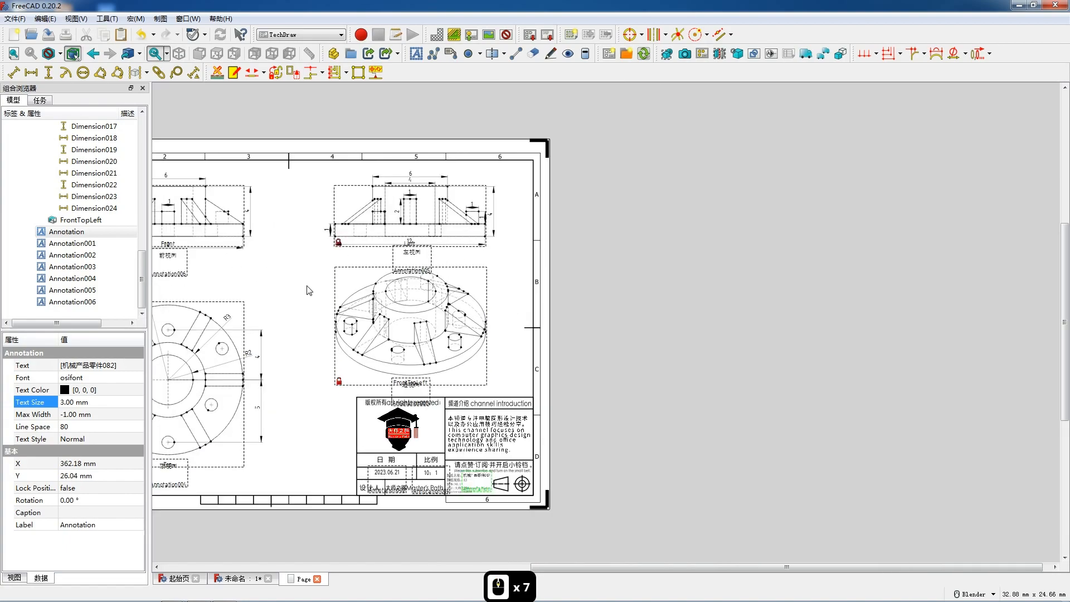
right_click(413, 306)
click(441, 312)
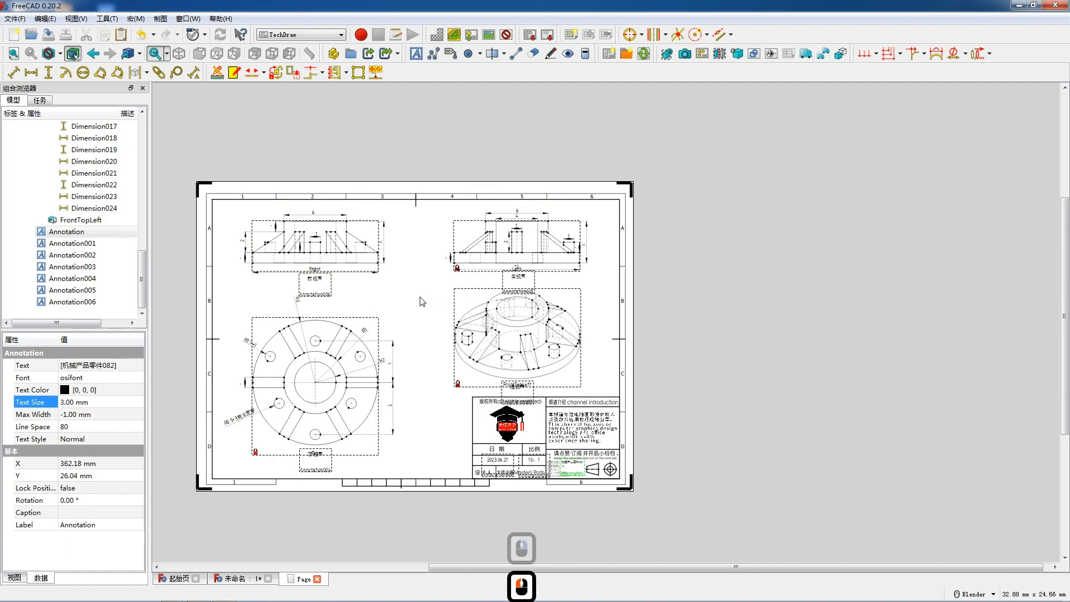
scroll(422, 328, up, 2)
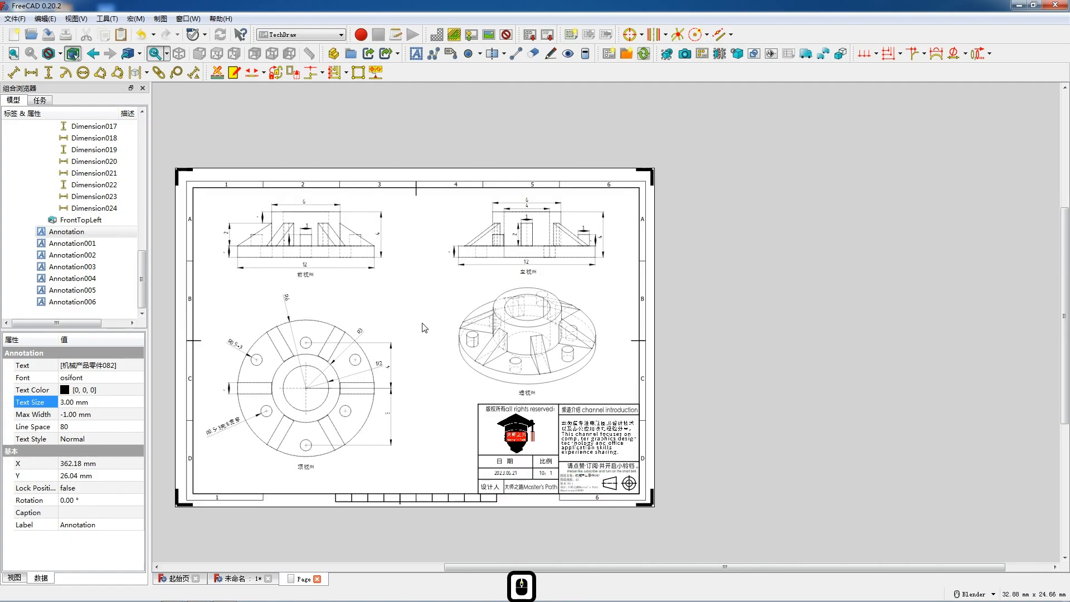